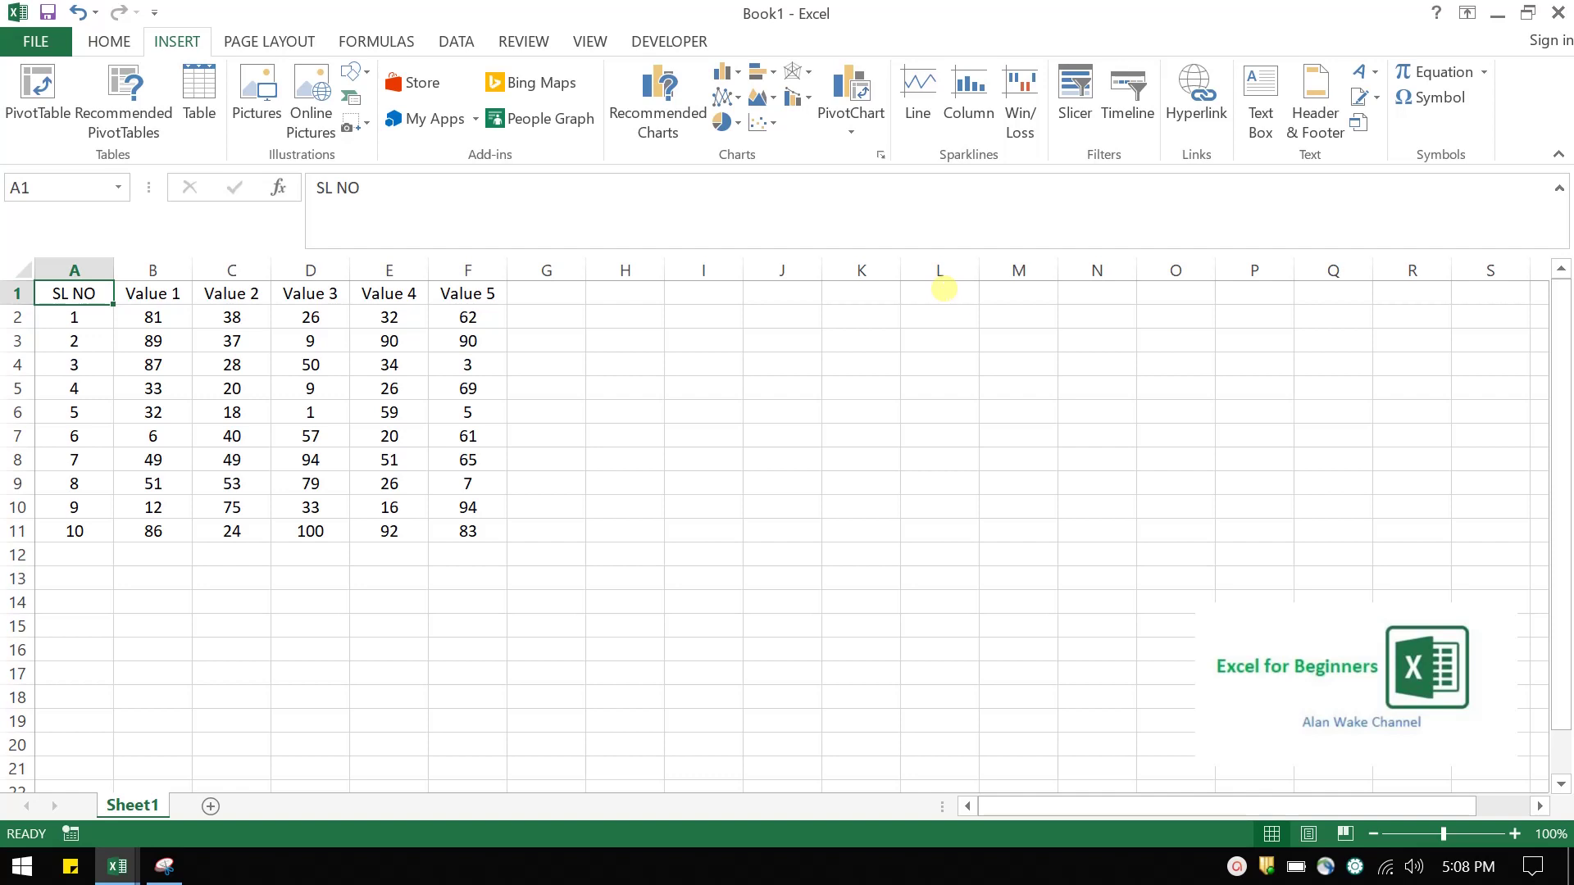
key(Right)
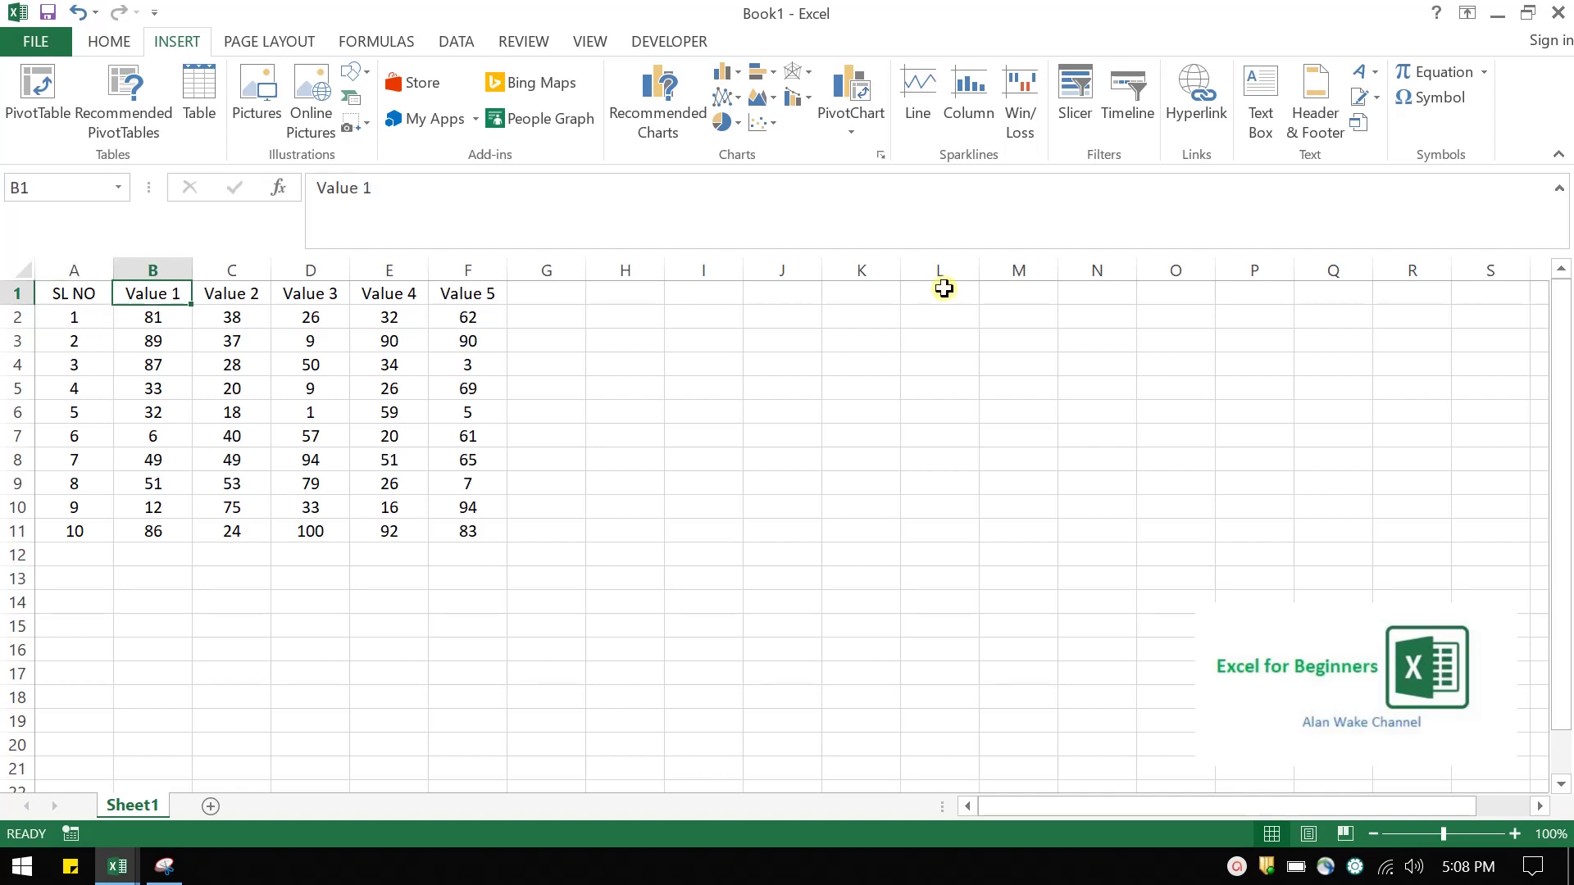
key(Down)
key(Down)
key(Down)
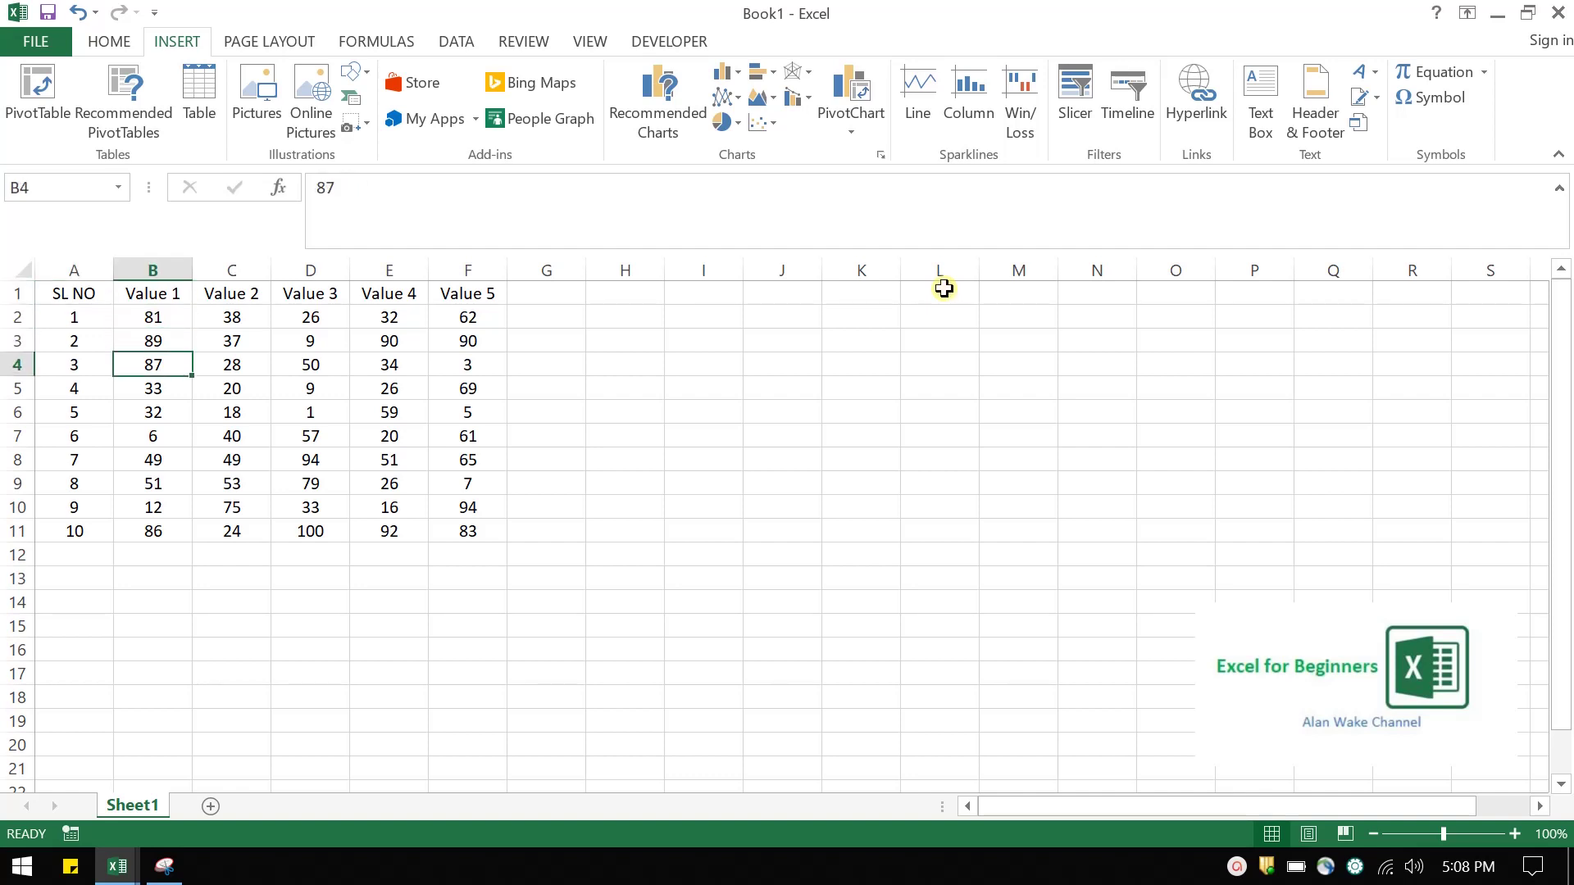
key(Up)
key(Up)
key(Up)
key(Left)
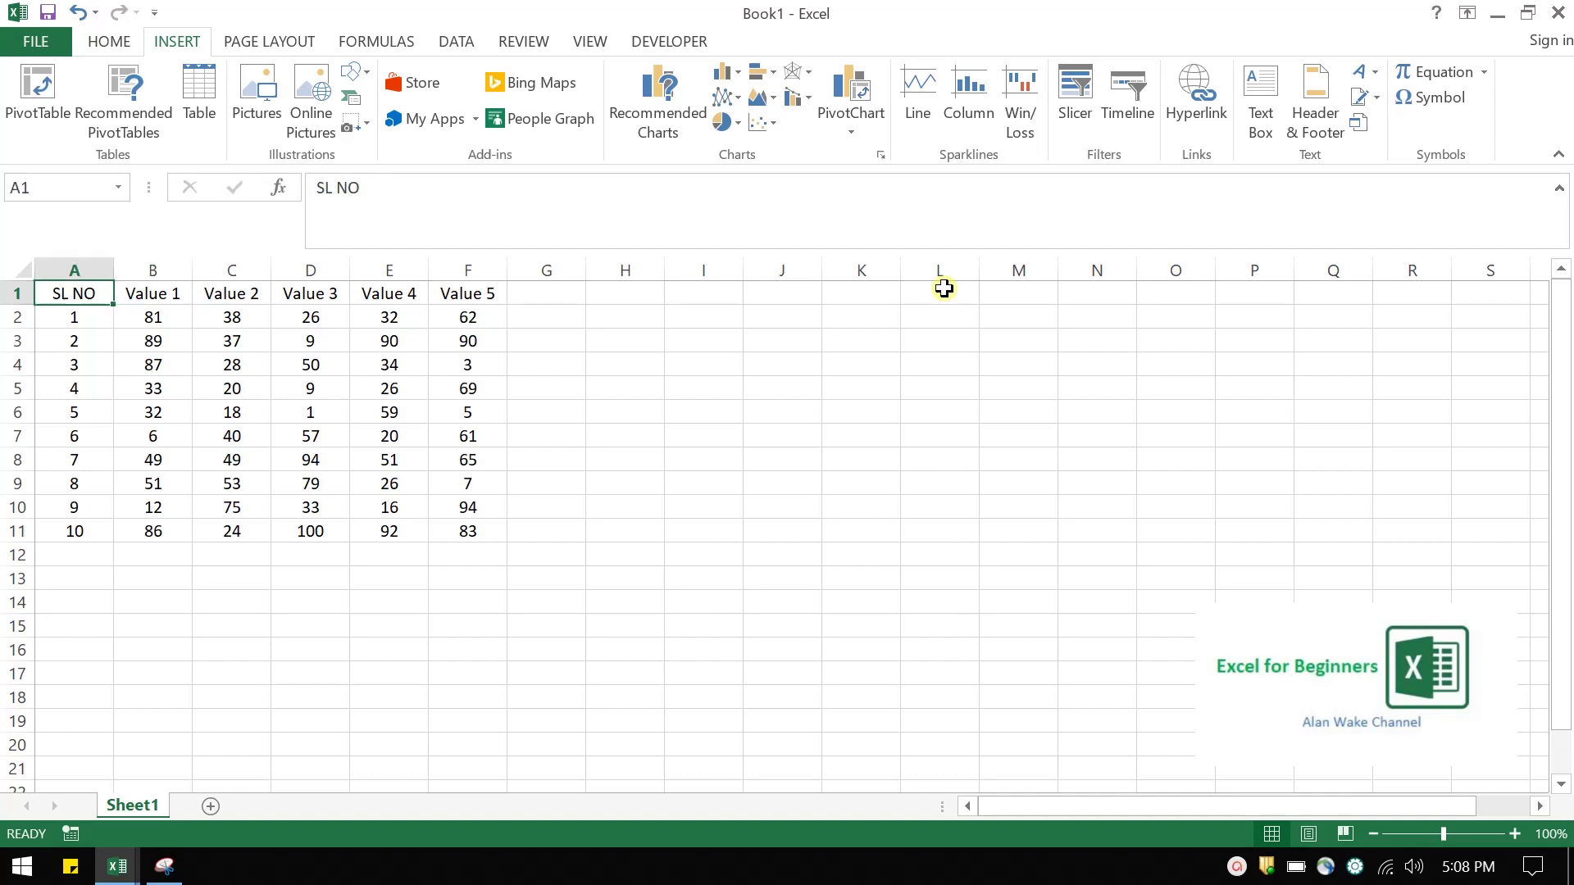
Apply all borders to the whole data table A1:F11
key(ctrl+a)
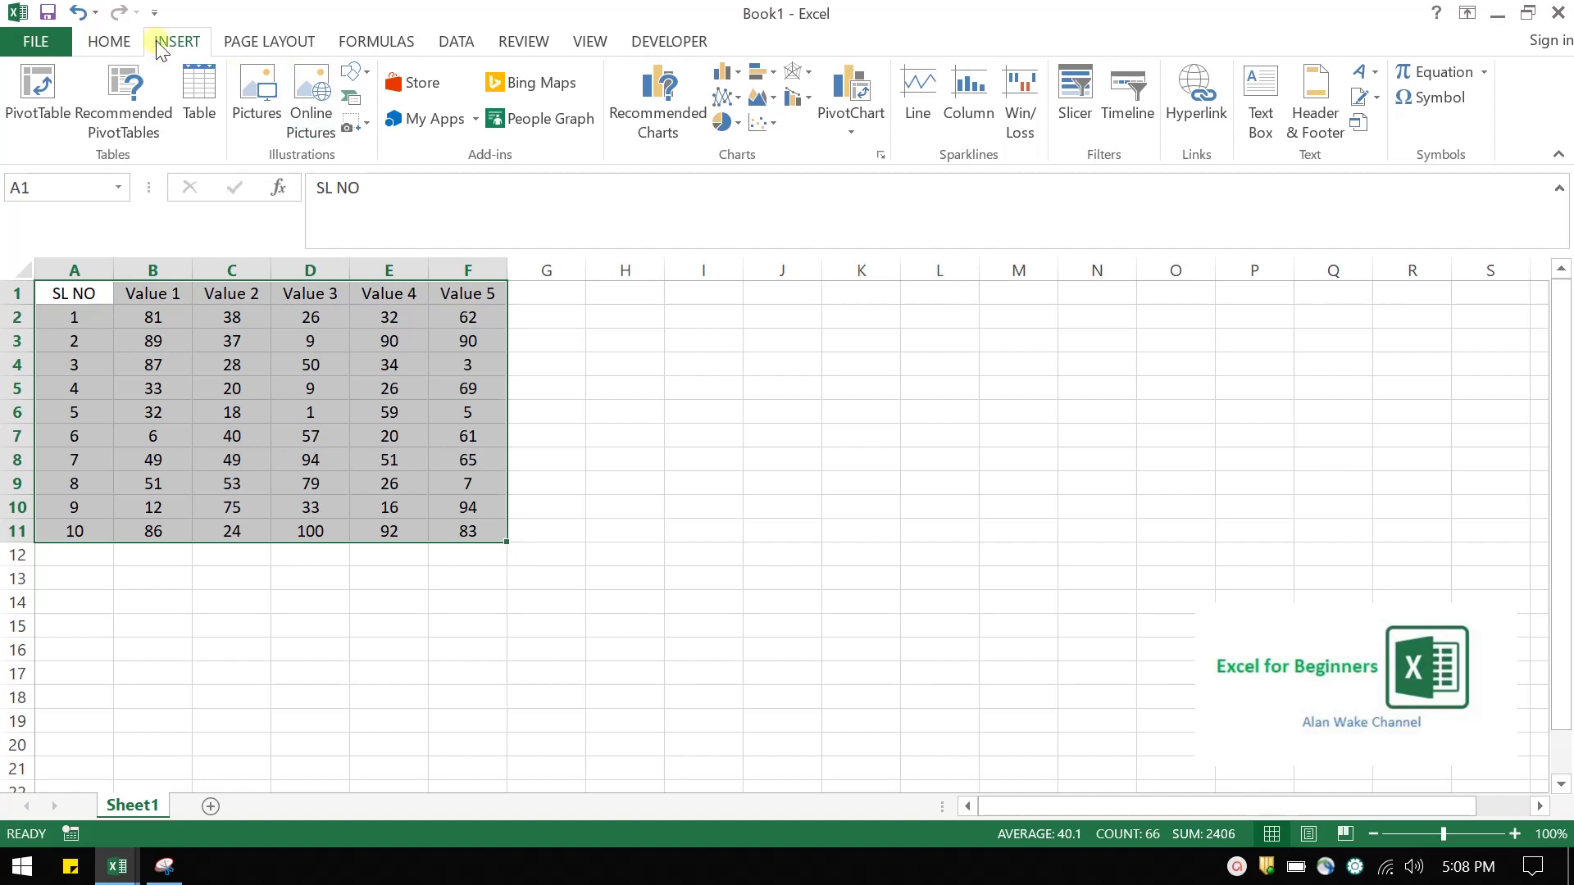
click(109, 41)
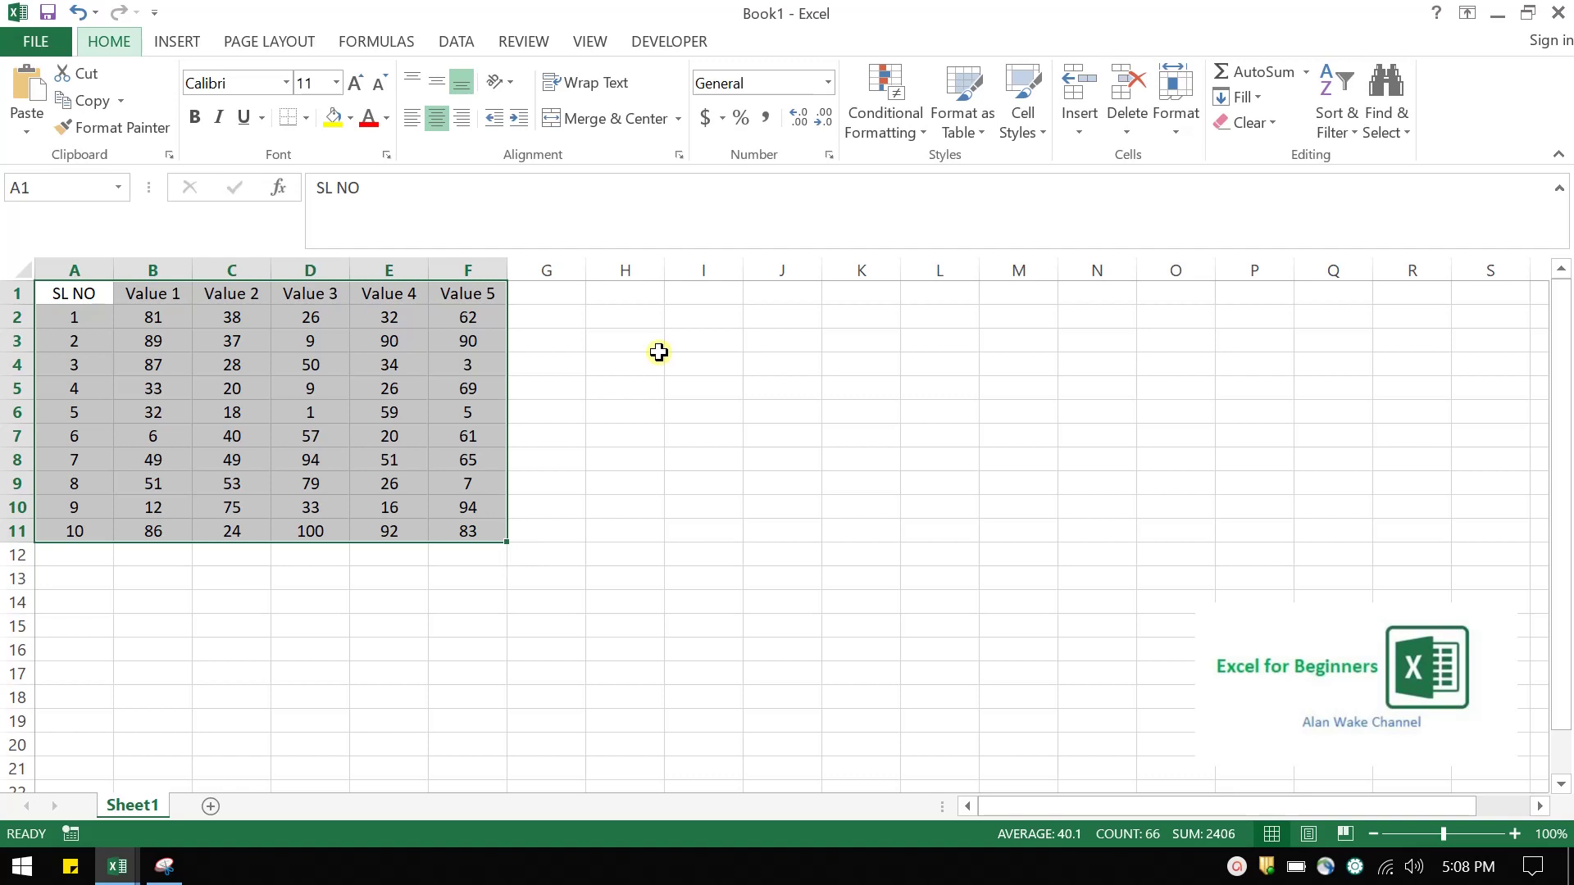
key(h)
key(b)
key(a)
key(Up)
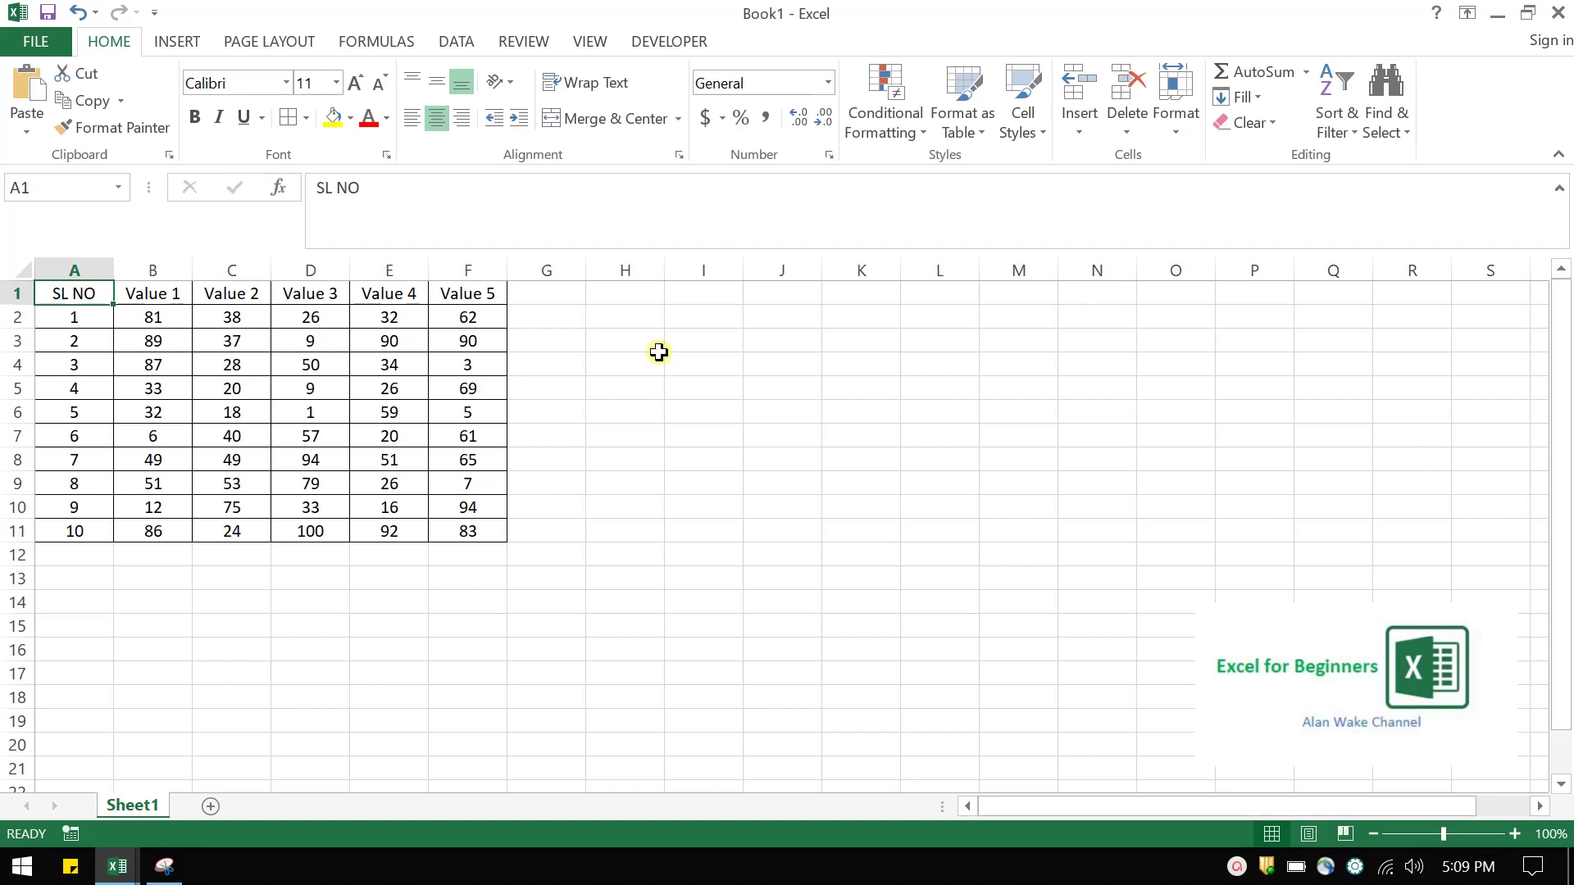
Make the header row A1:F1 bold
key(ctrl+shift+Right)
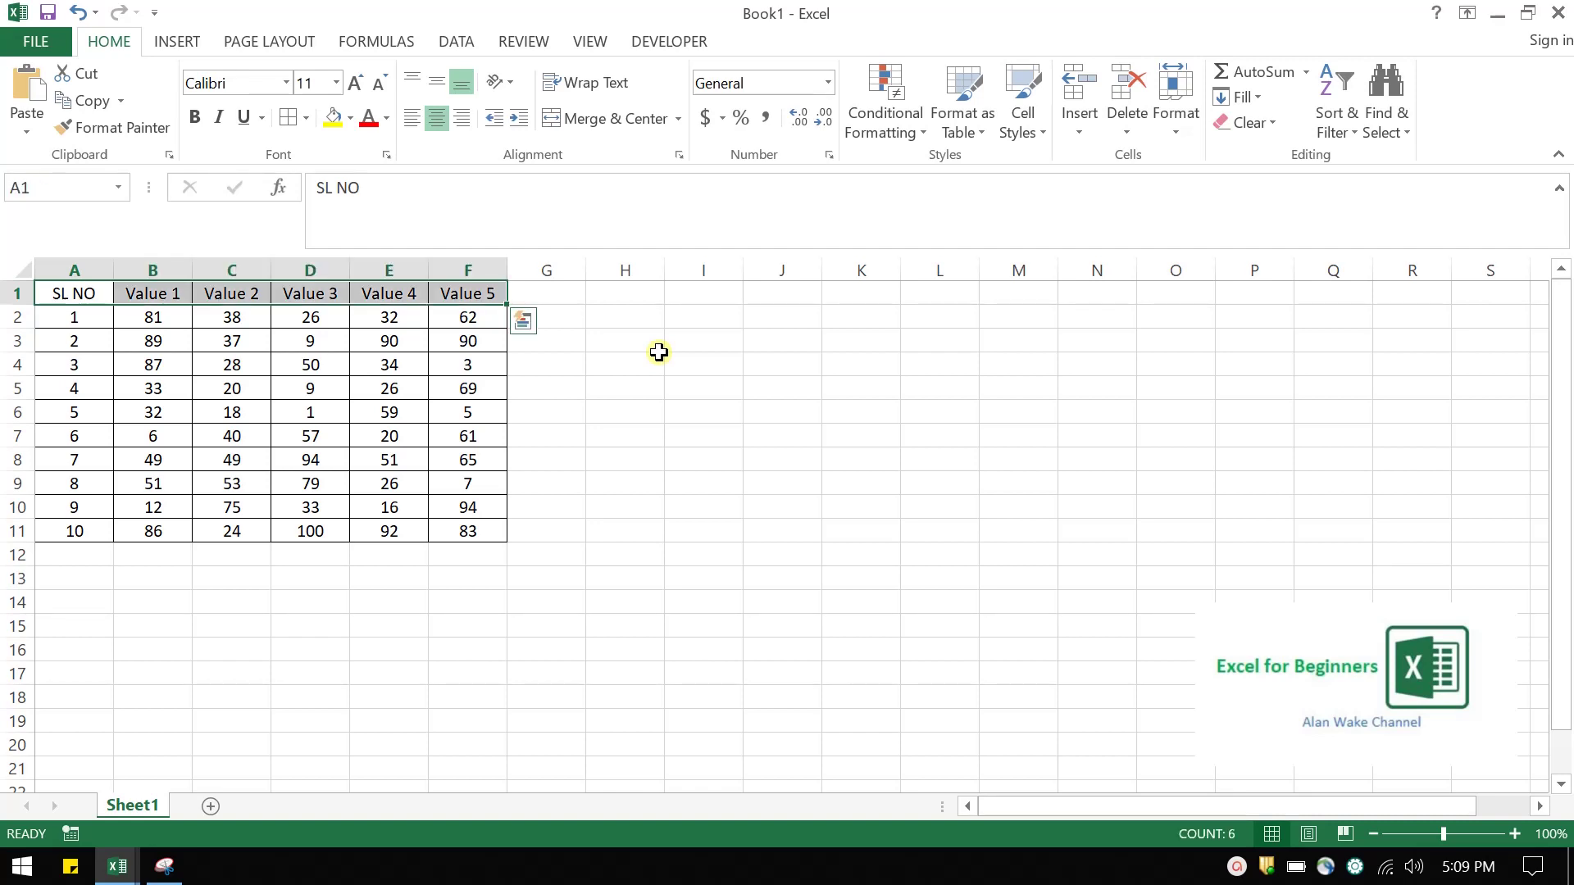
key(ctrl+shift+Left)
key(ctrl+shift+Right)
key(ctrl+b)
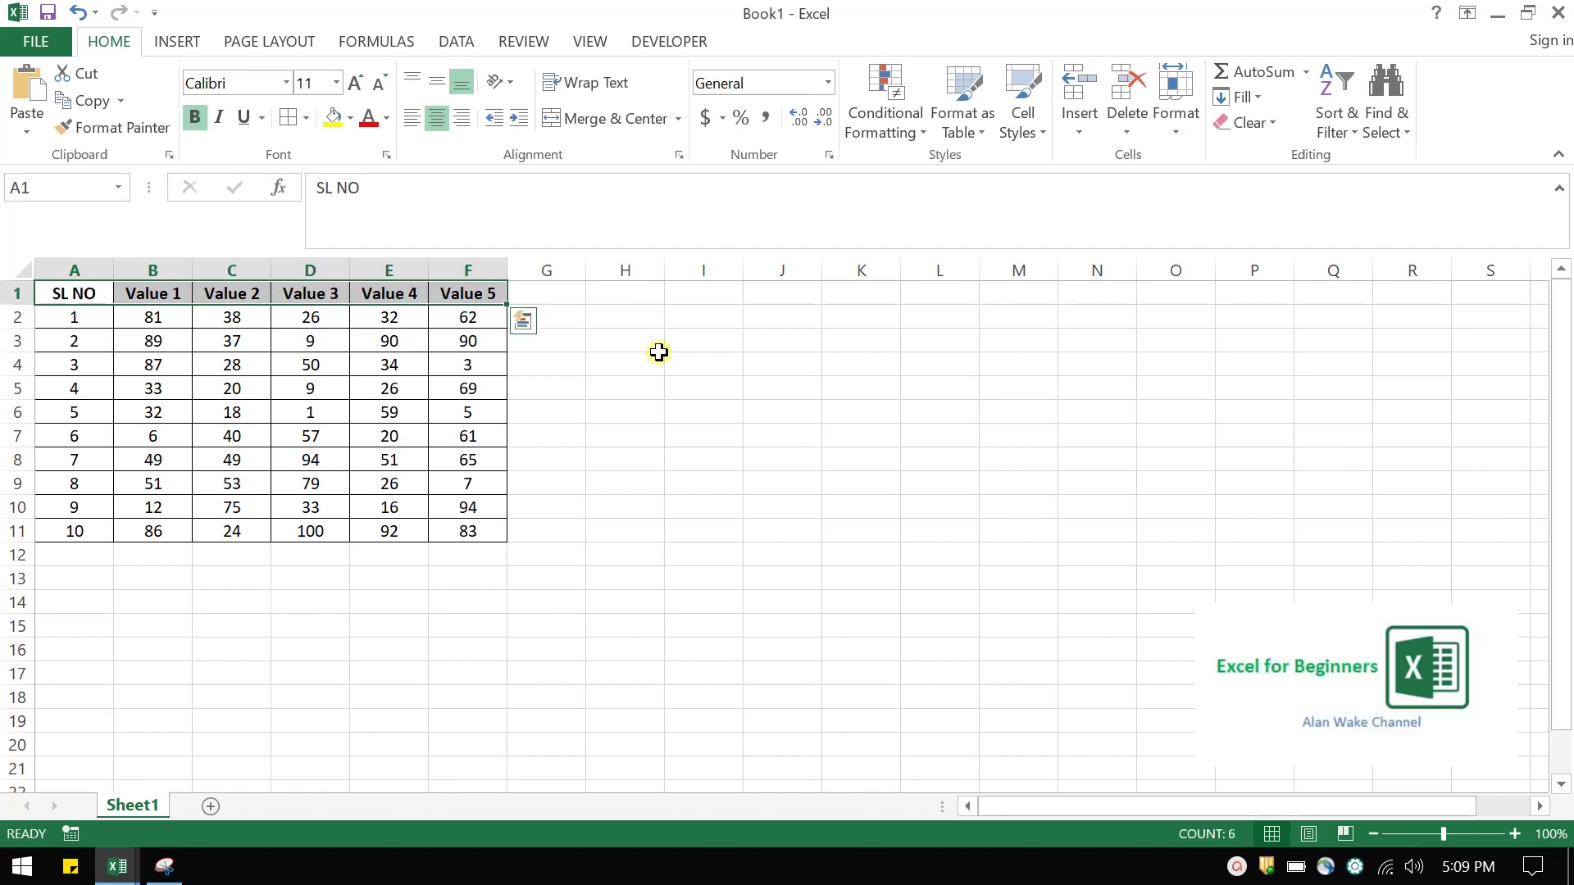
key(Right)
key(Left)
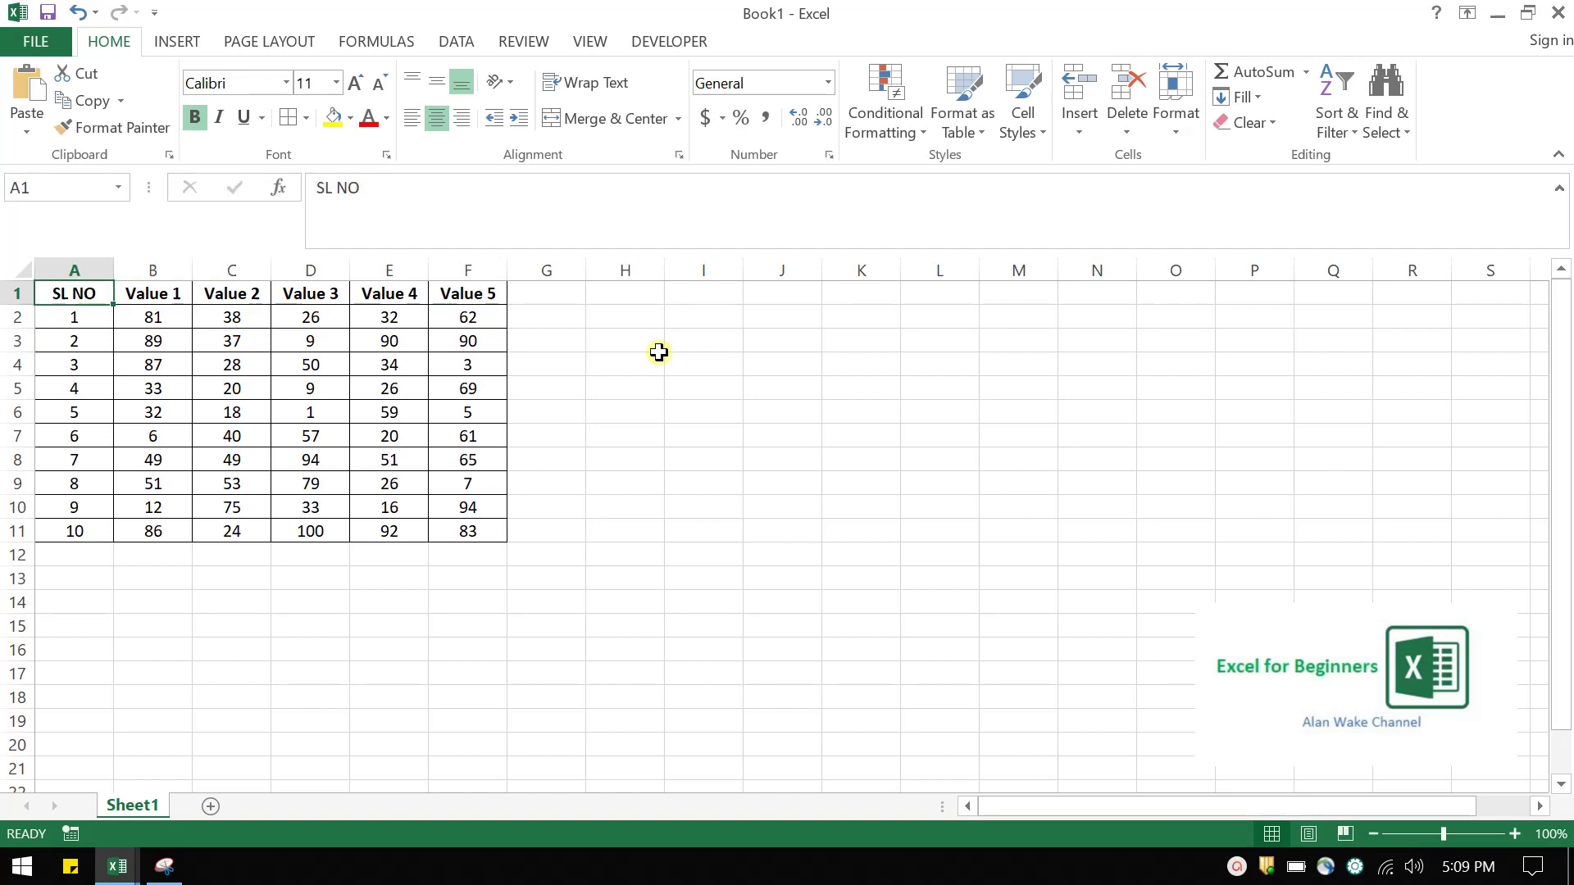
Underline and italicize the header row A1:F1
key(ctrl+shift+Right)
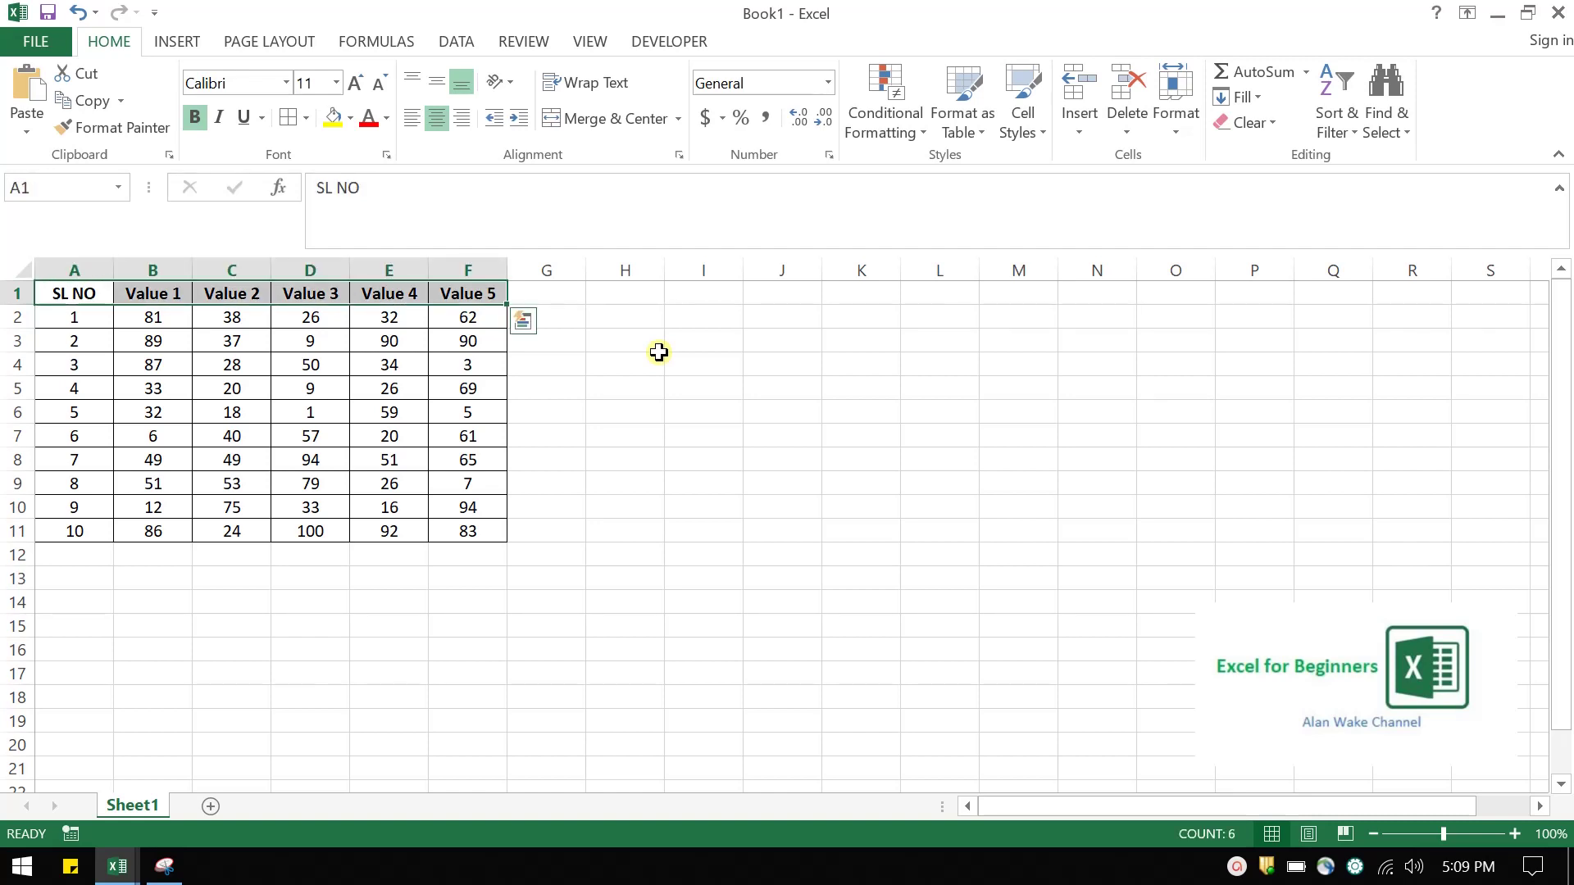
key(ctrl+u)
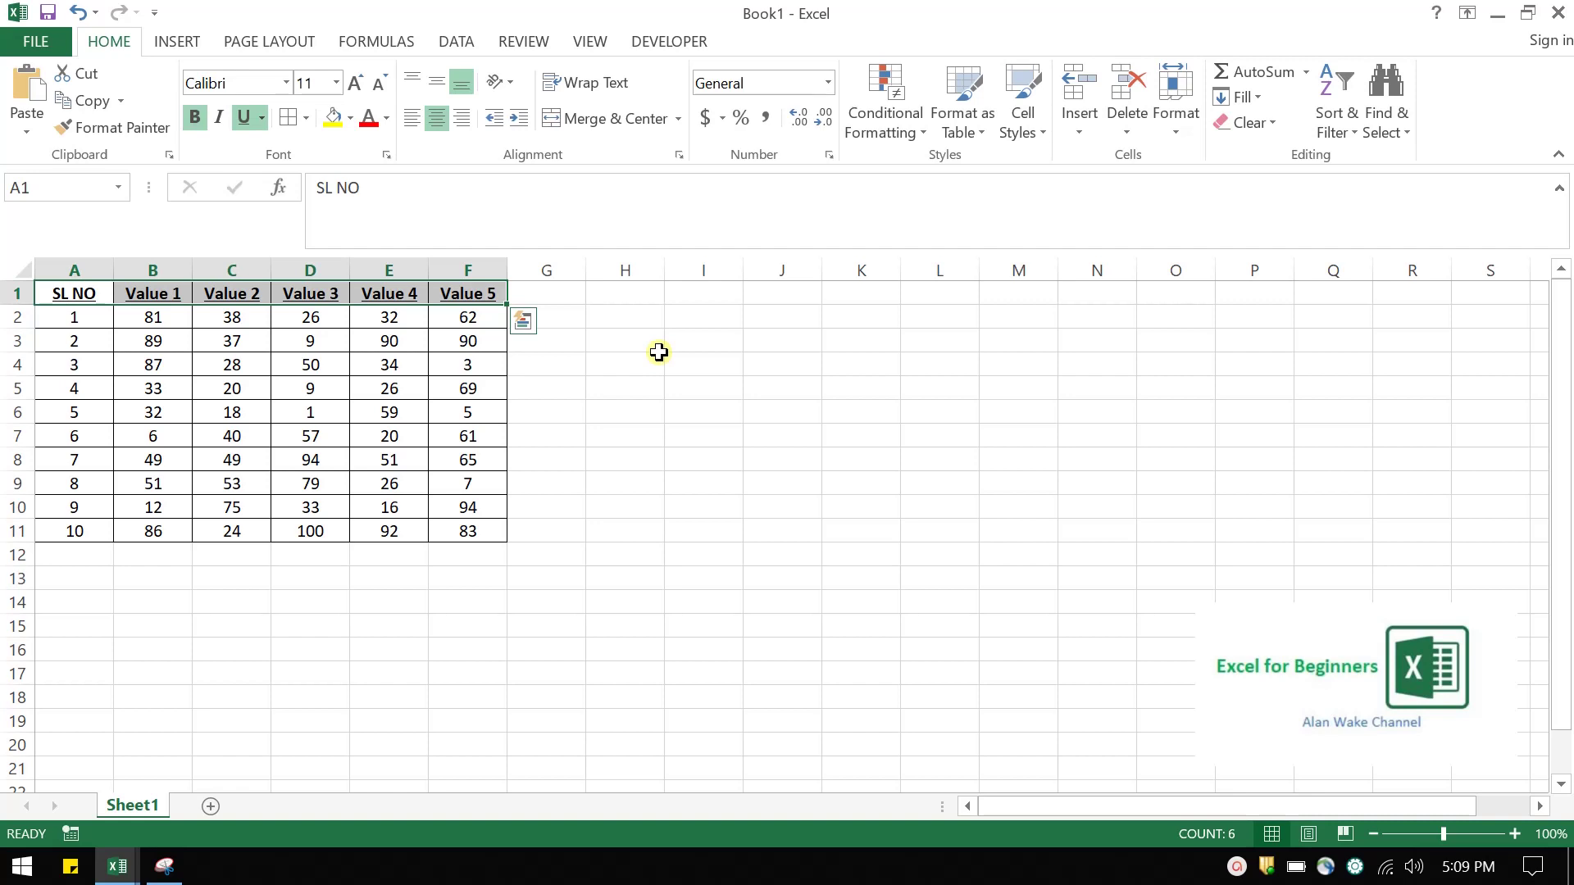
key(ctrl+i)
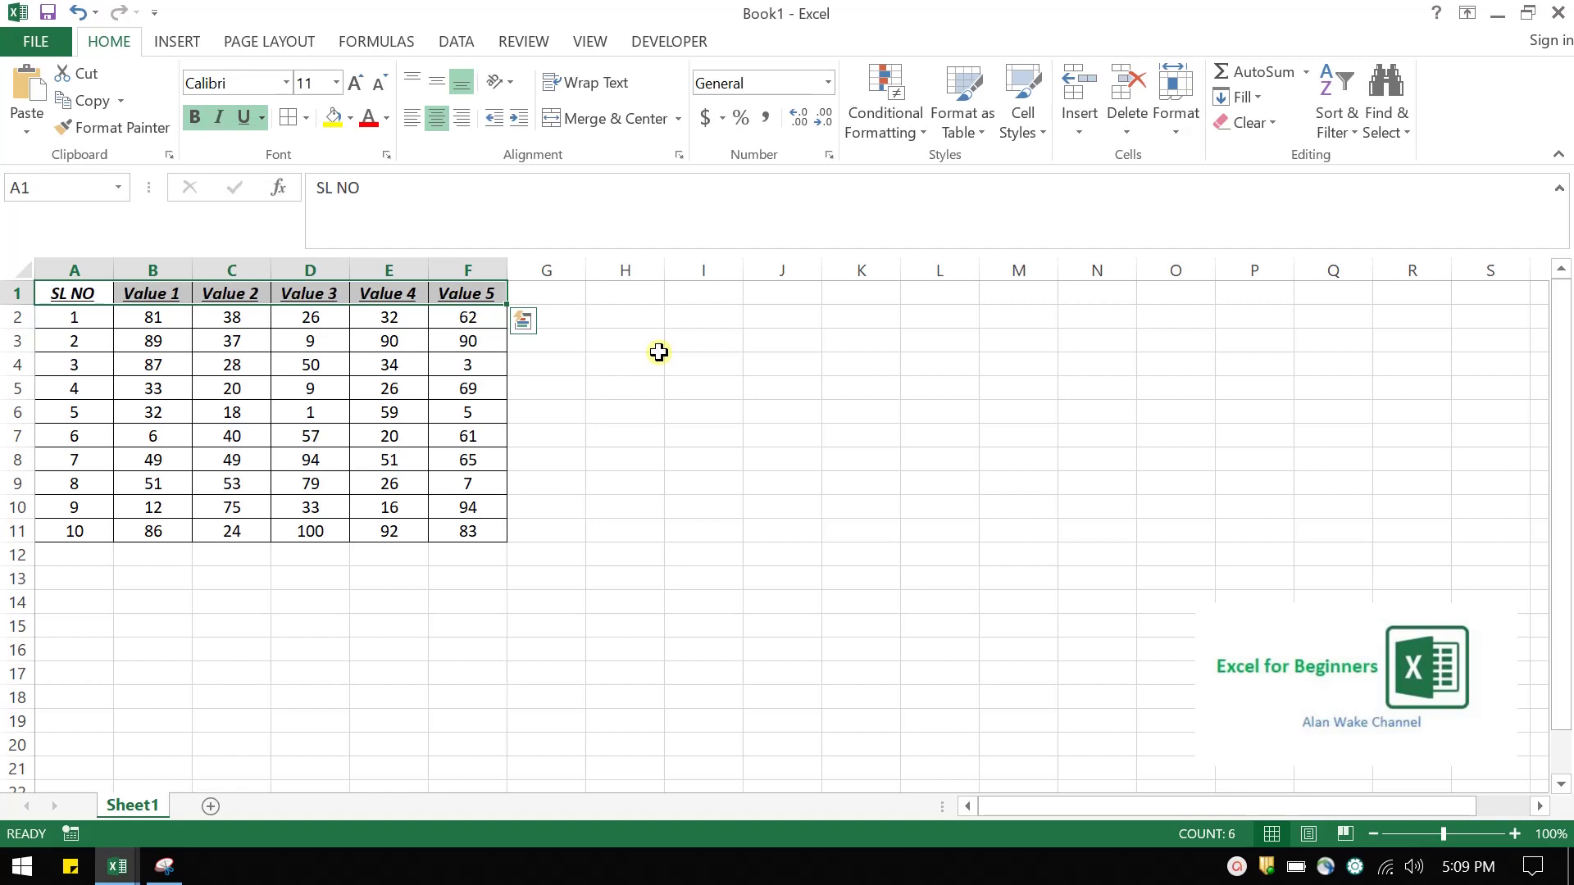
Remove italic and underline from the header row A1:F1, and switch its bold off and on again
key(ctrl+i)
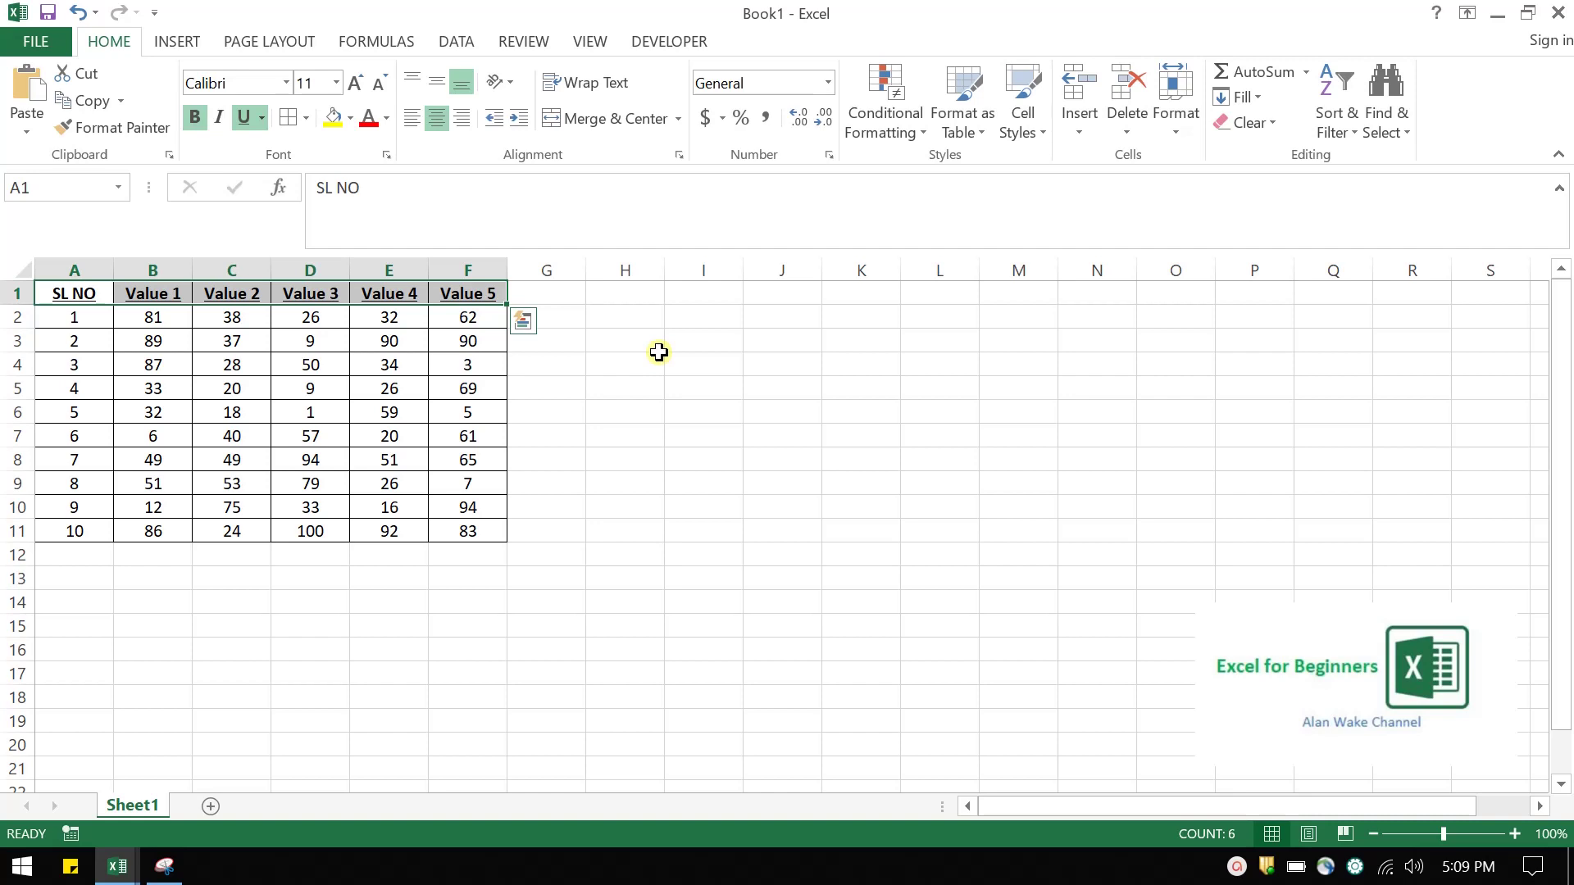
key(ctrl+b)
key(ctrl+u)
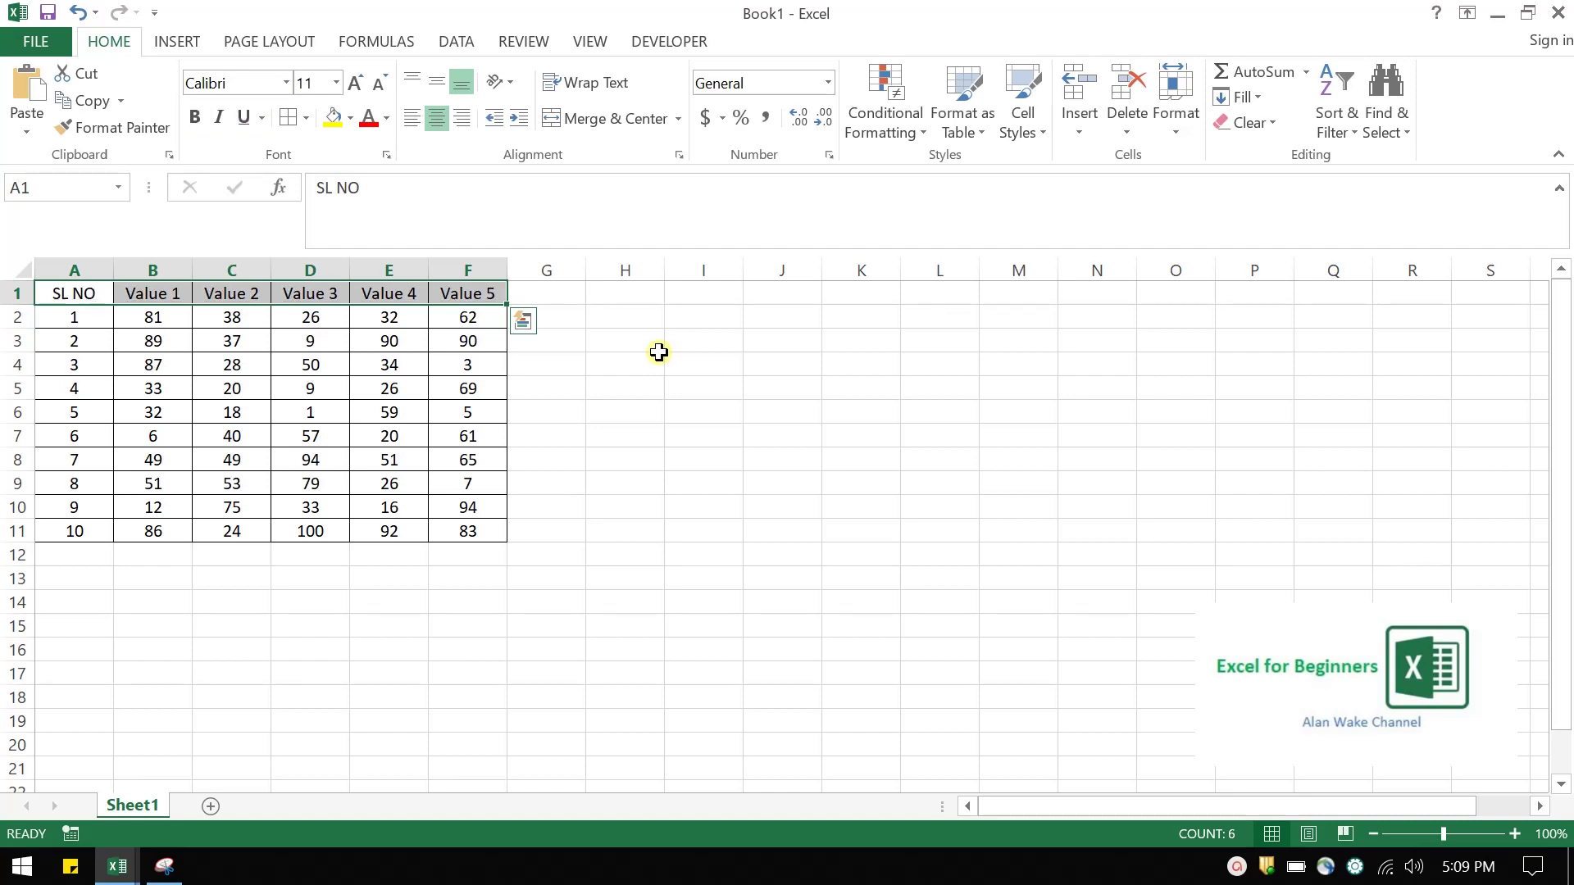
key(ctrl+b)
key(shift+Left)
key(shift+Left)
key(shift+Left)
key(shift+Left)
key(shift+Left)
key(Down)
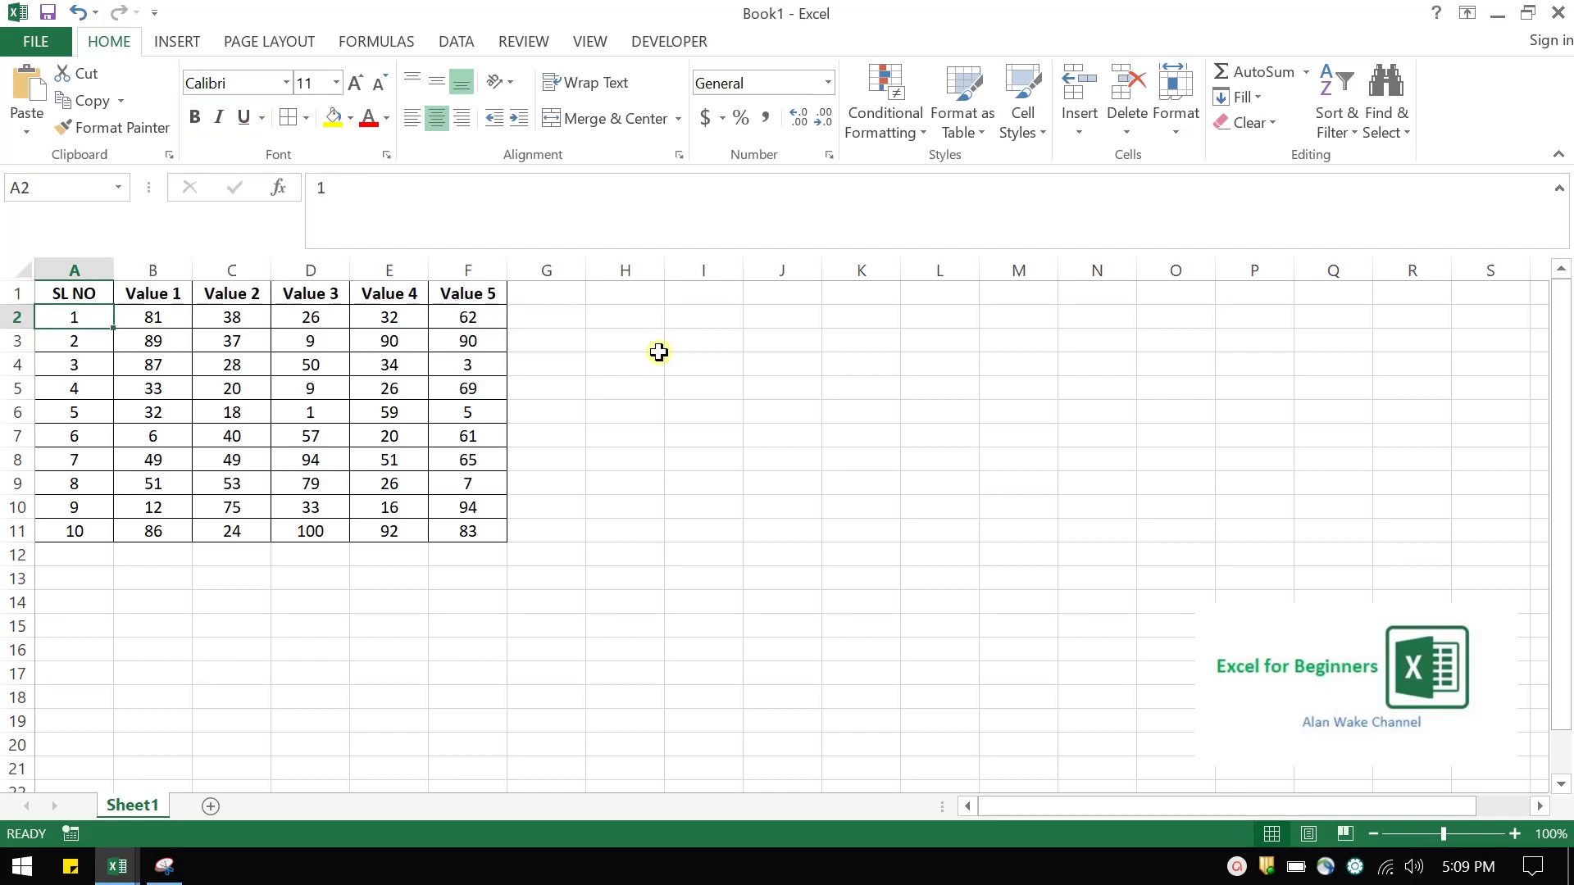
key(Down)
key(Down)
key(Down)
key(Down)
key(Down)
key(Down)
key(Down)
key(Down)
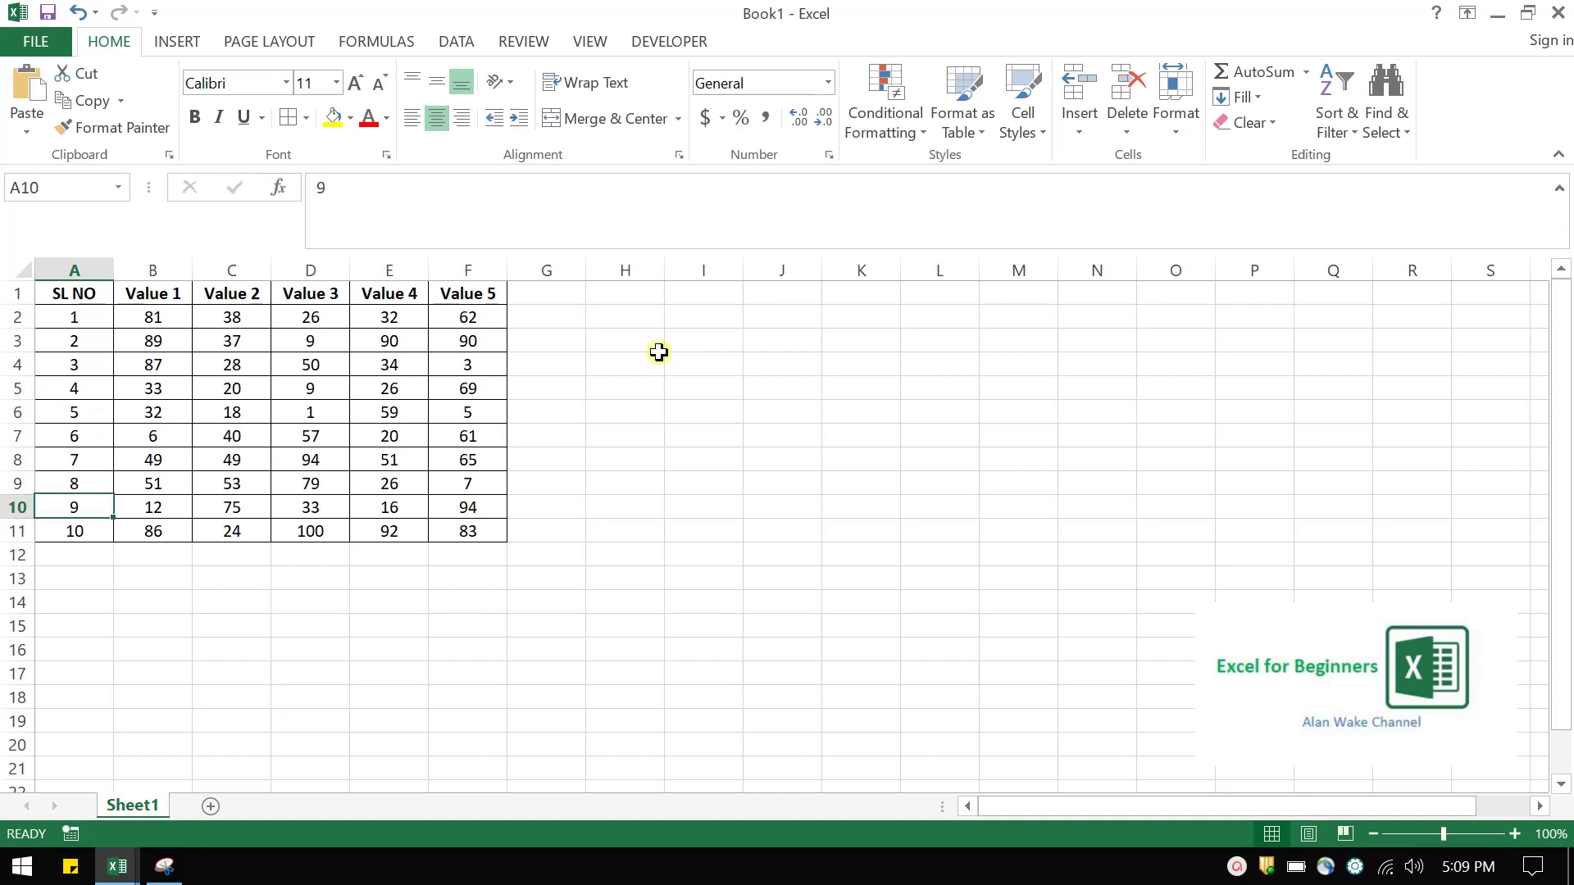
key(Down)
key(Down)
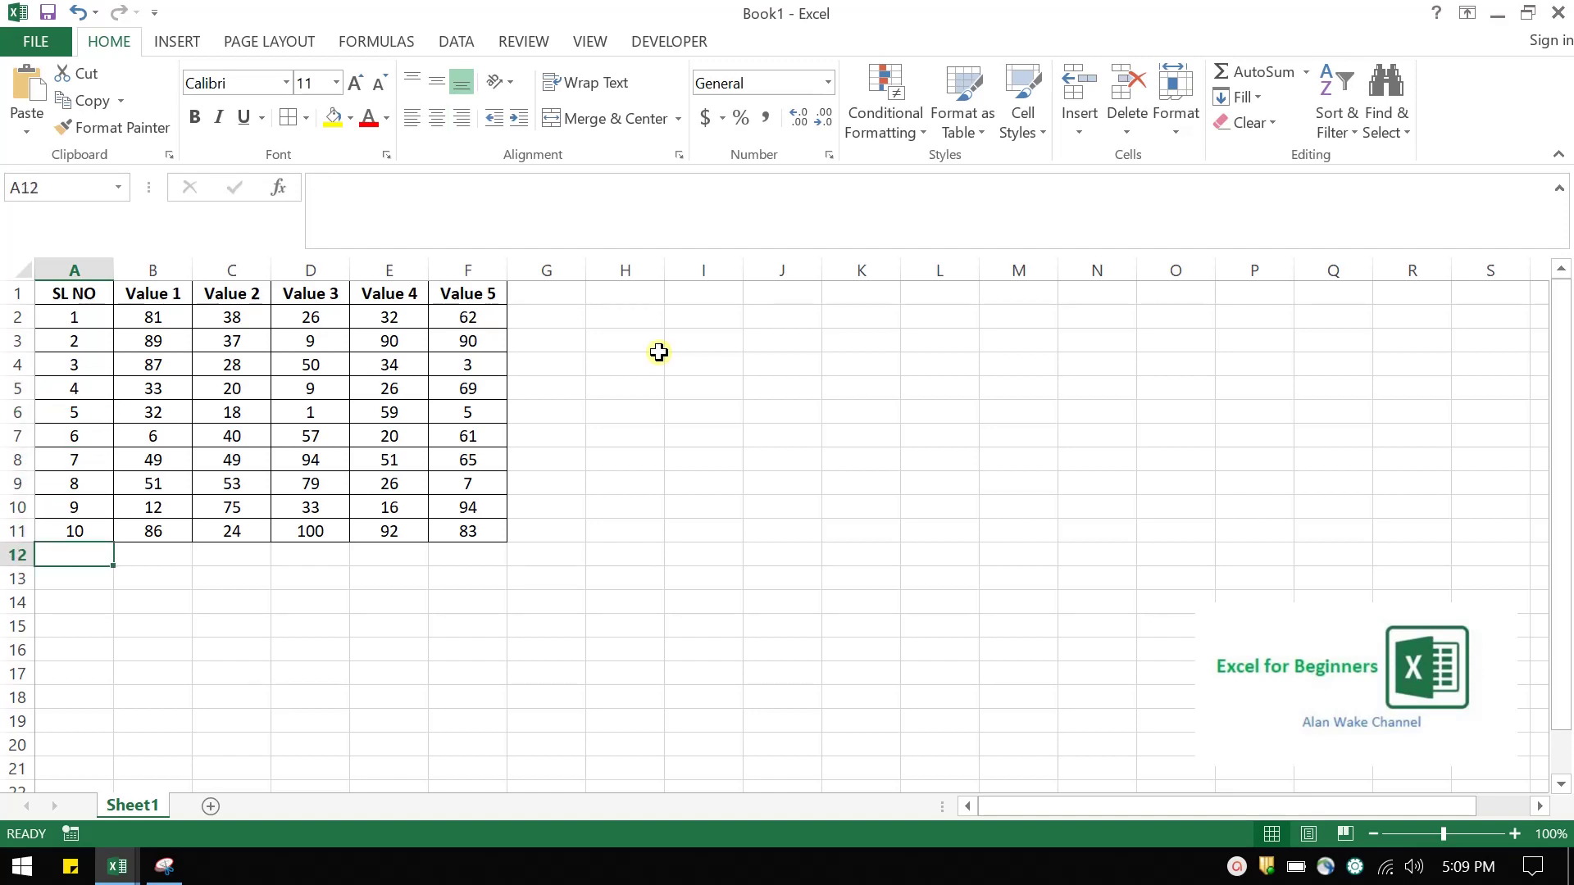
key(Up)
key(Up)
key(Up)
key(Up)
key(Up)
key(Up)
key(Up)
key(Up)
key(Up)
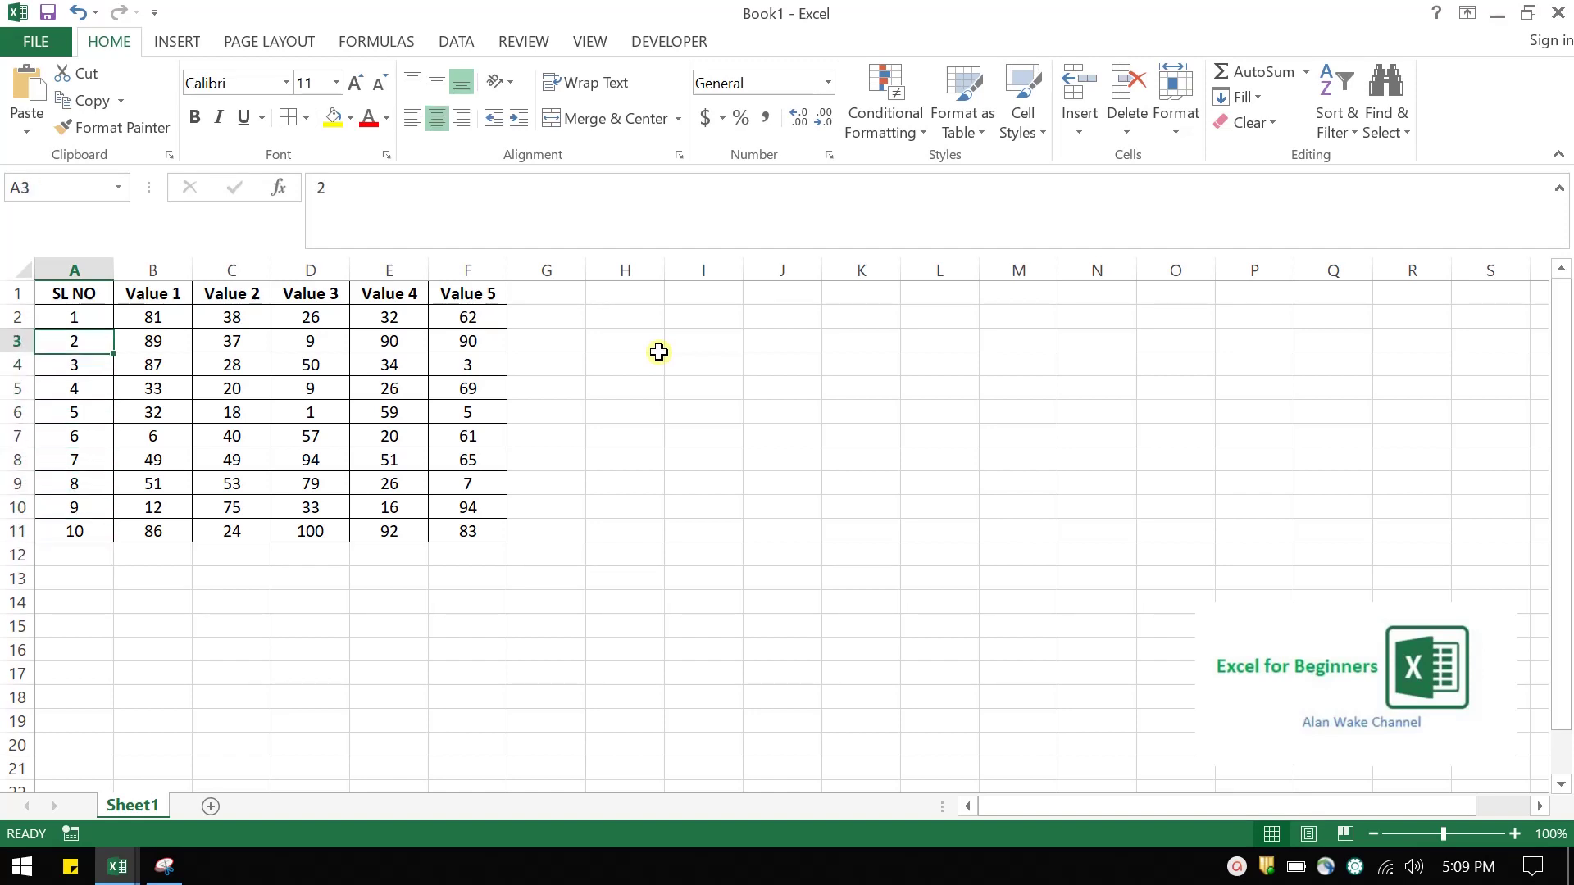
Edit cell C3 in the Value 2 column and set its value to 131
key(Right)
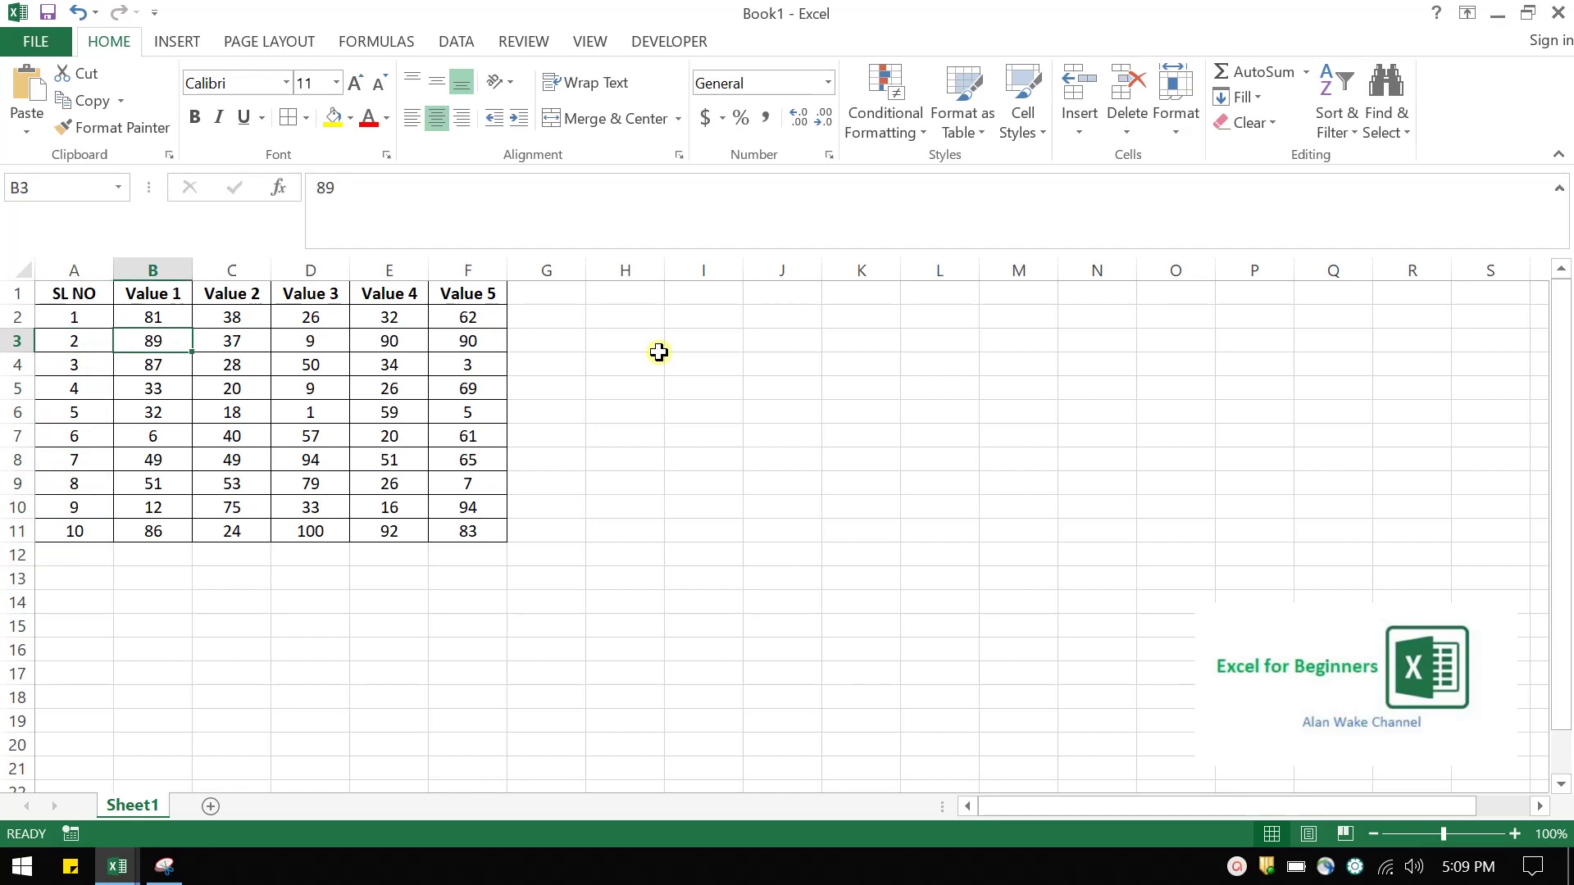
key(Right)
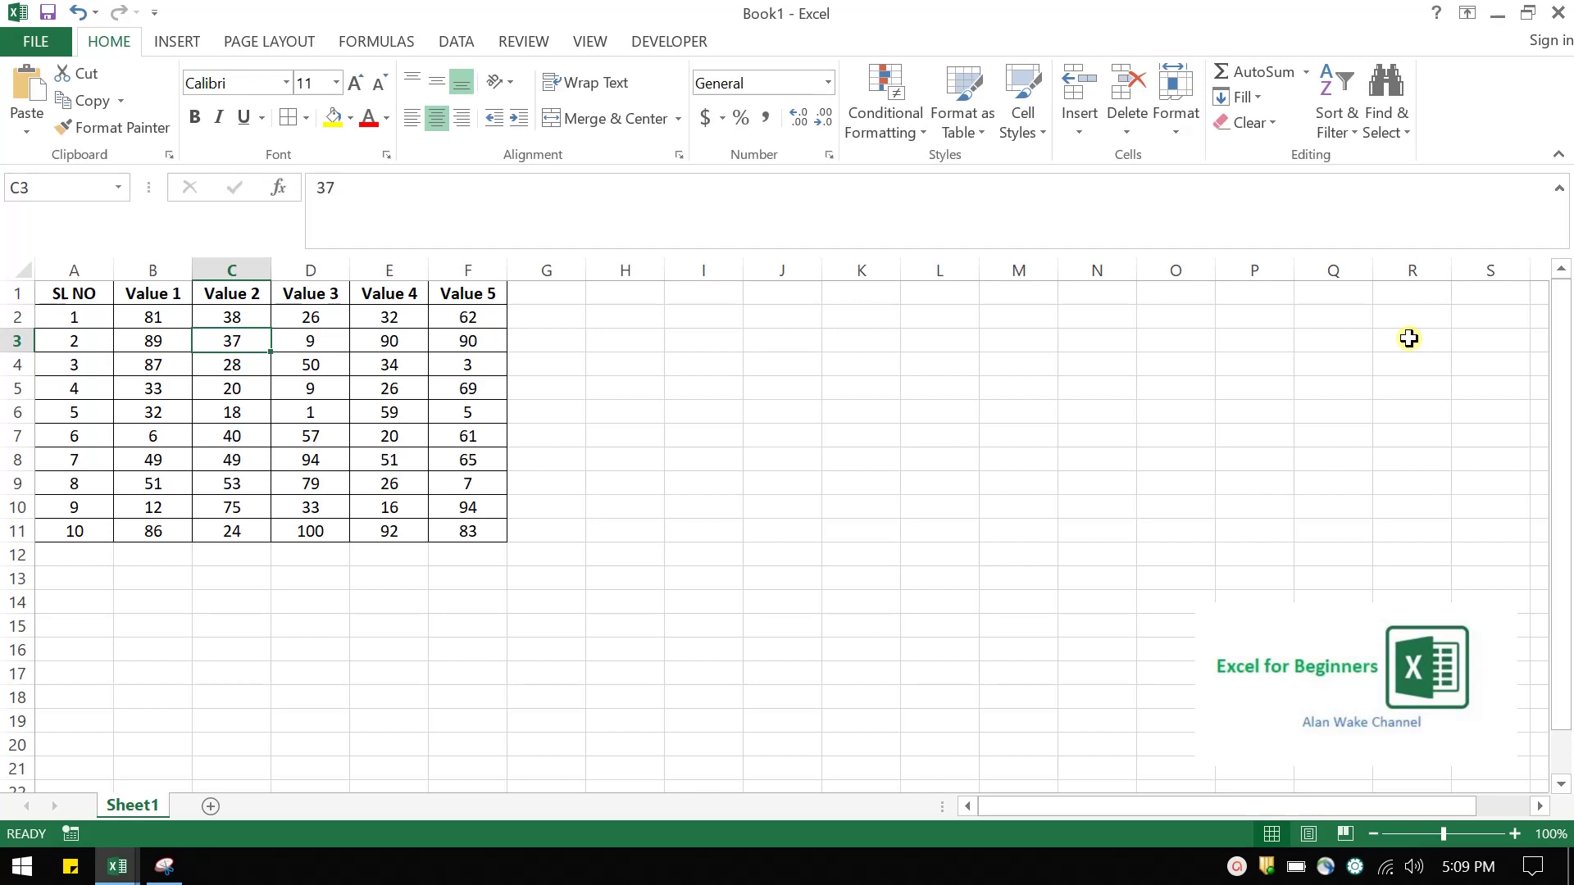
key(F2)
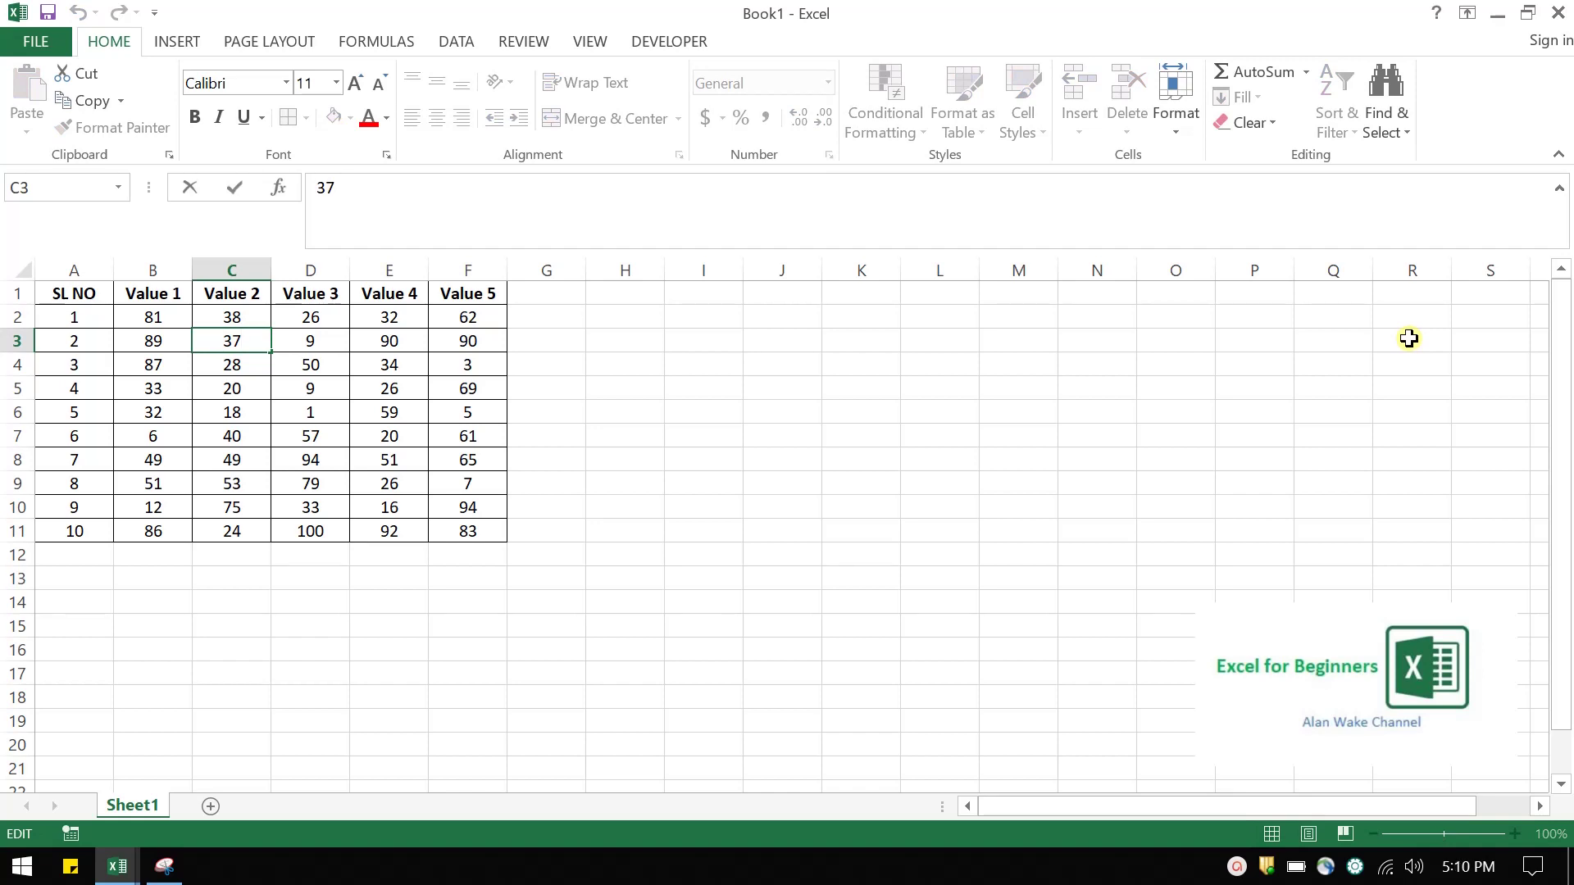
key(BackSpace)
key(BackSpace)
text(131)
key(Return)
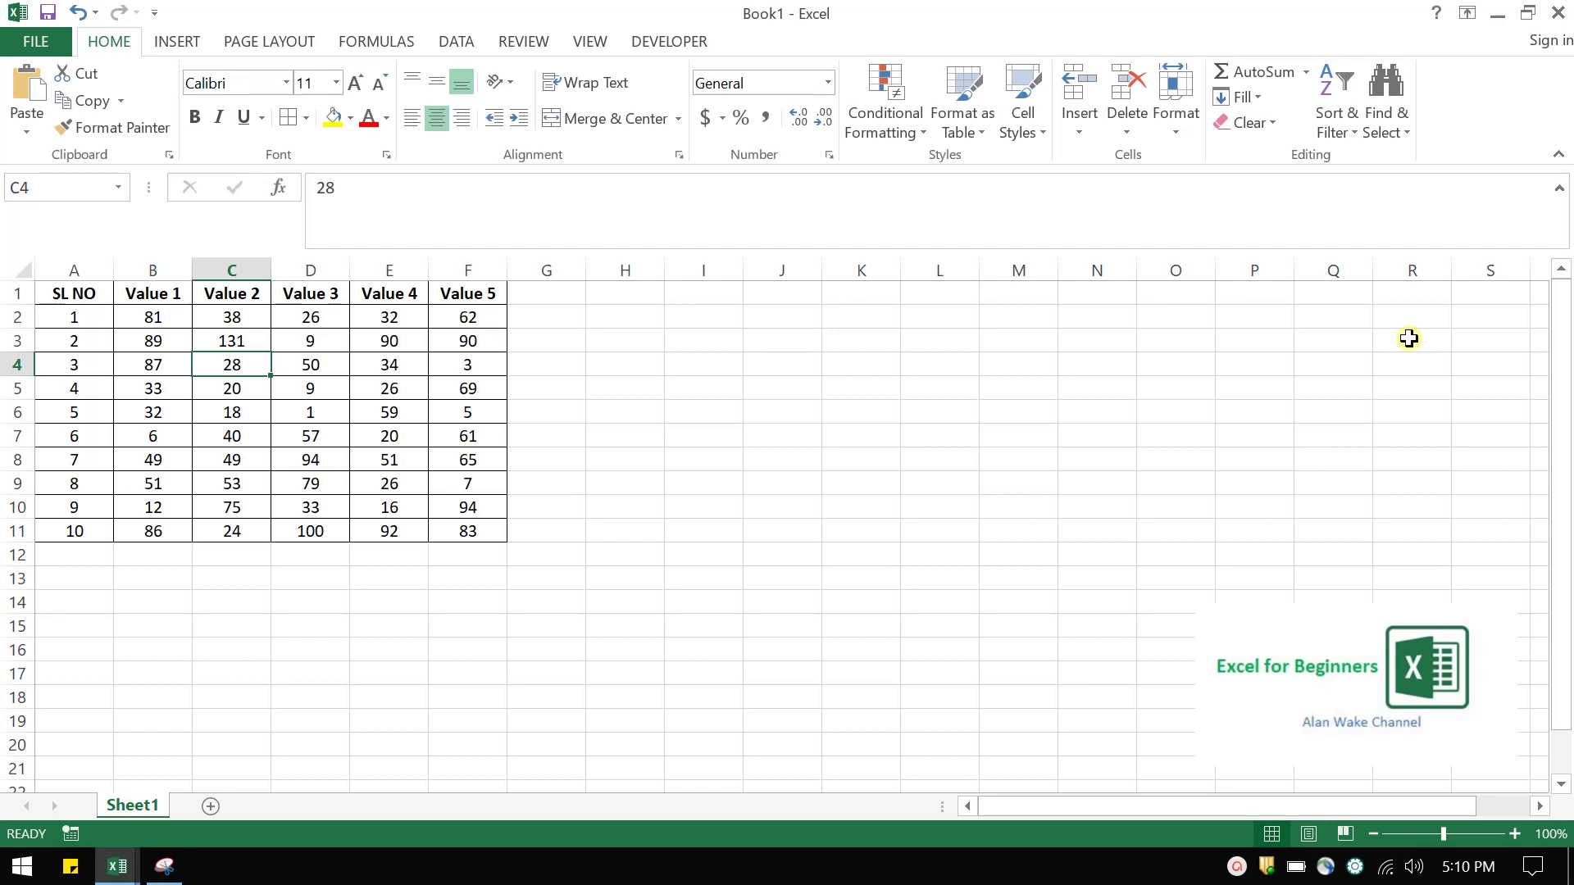
Start closing the workbook and cancel it at the save prompt
key(alt+F4)
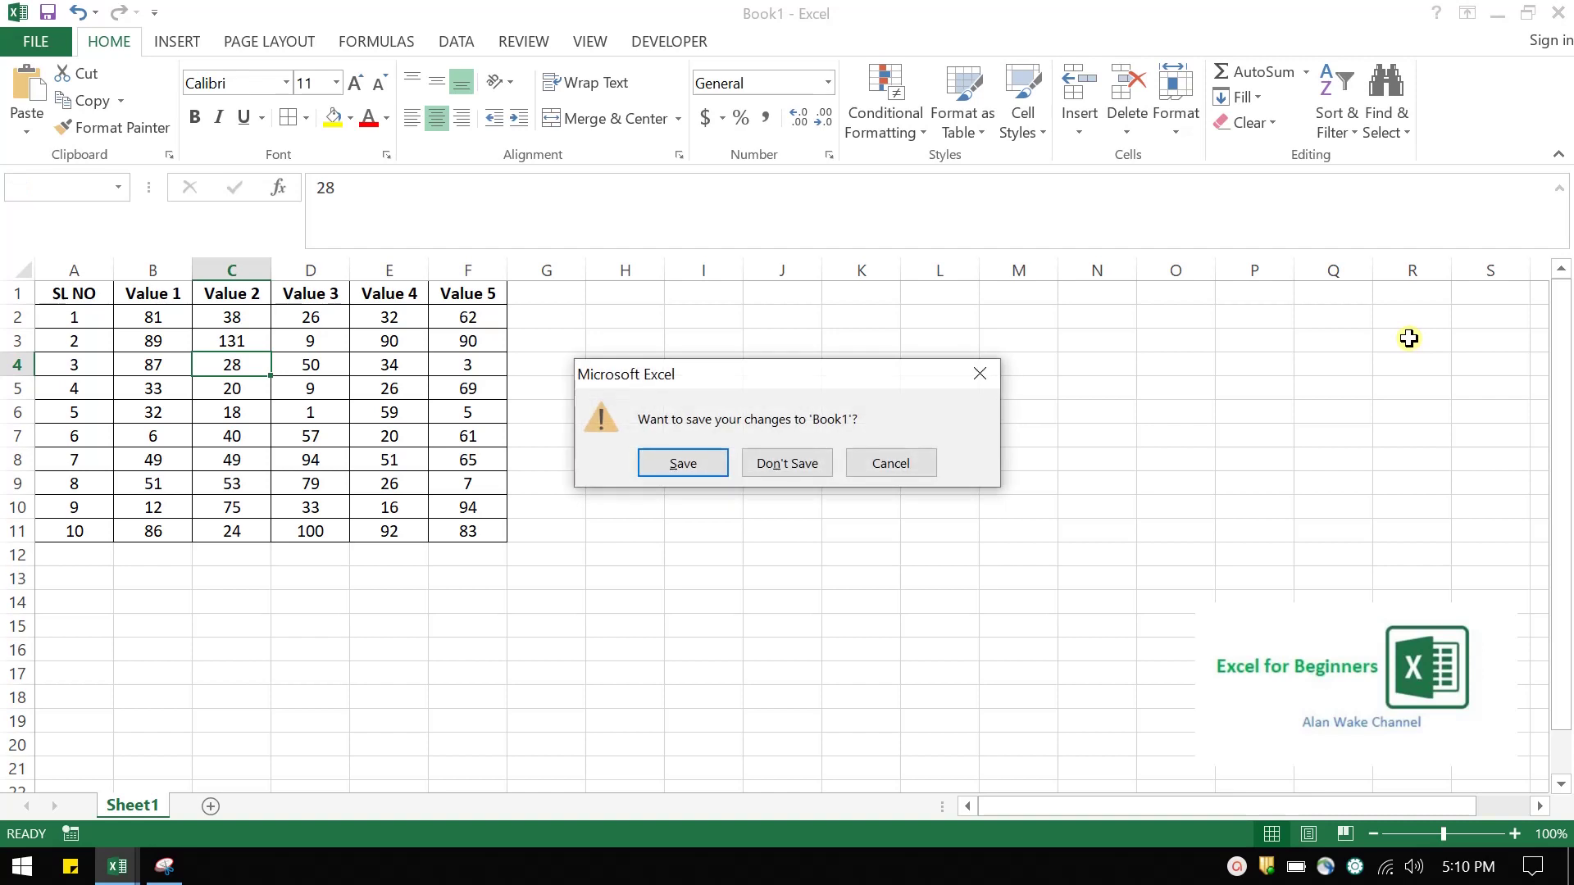
key(Escape)
key(Right)
key(Up)
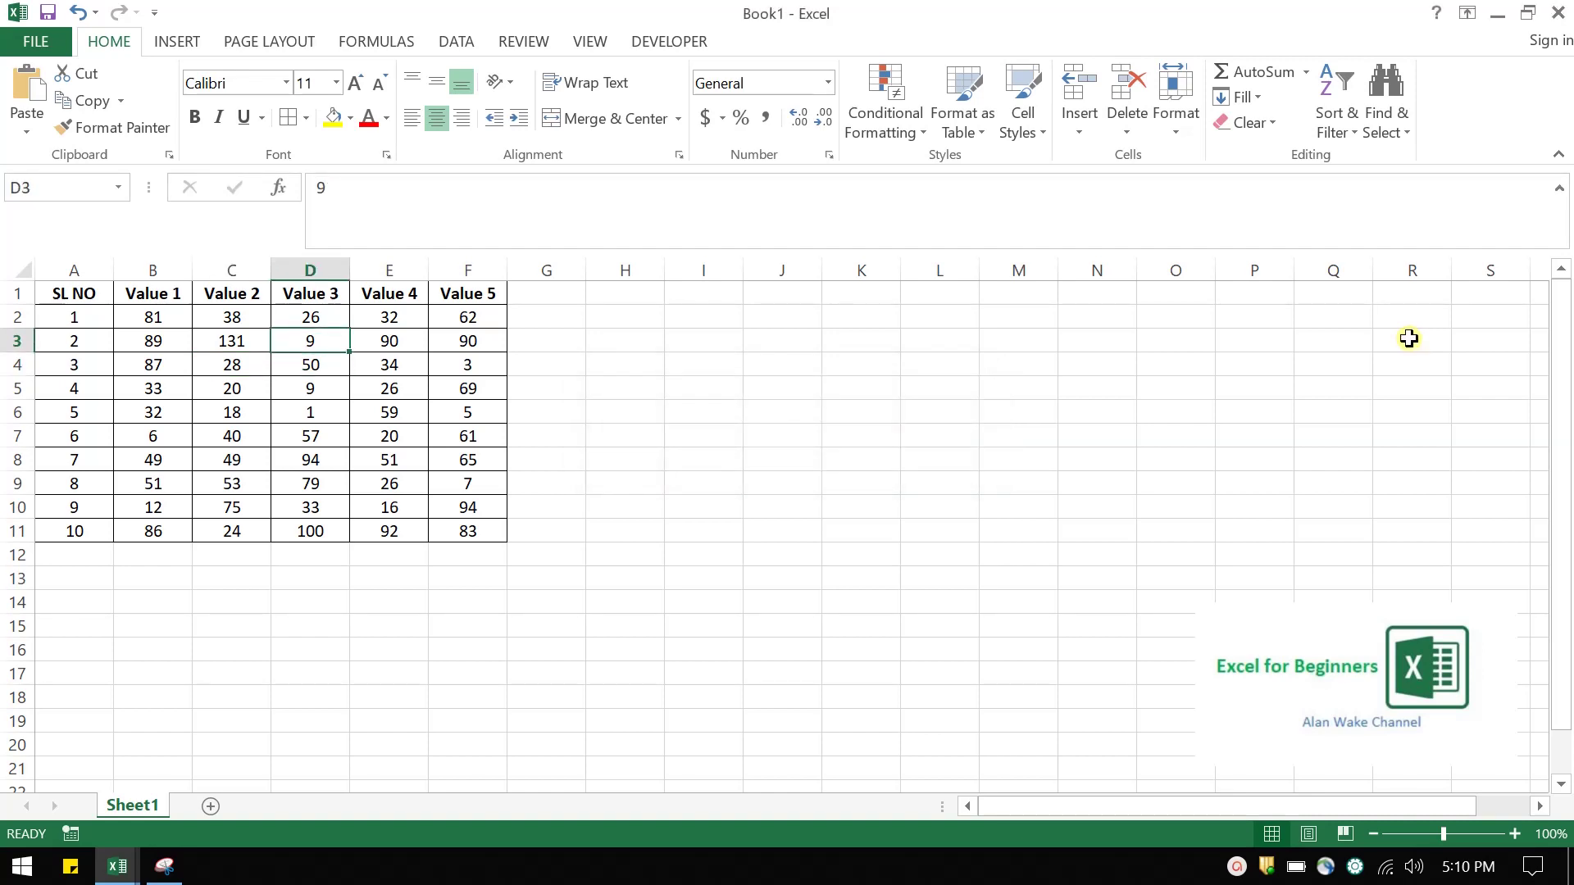
key(Left)
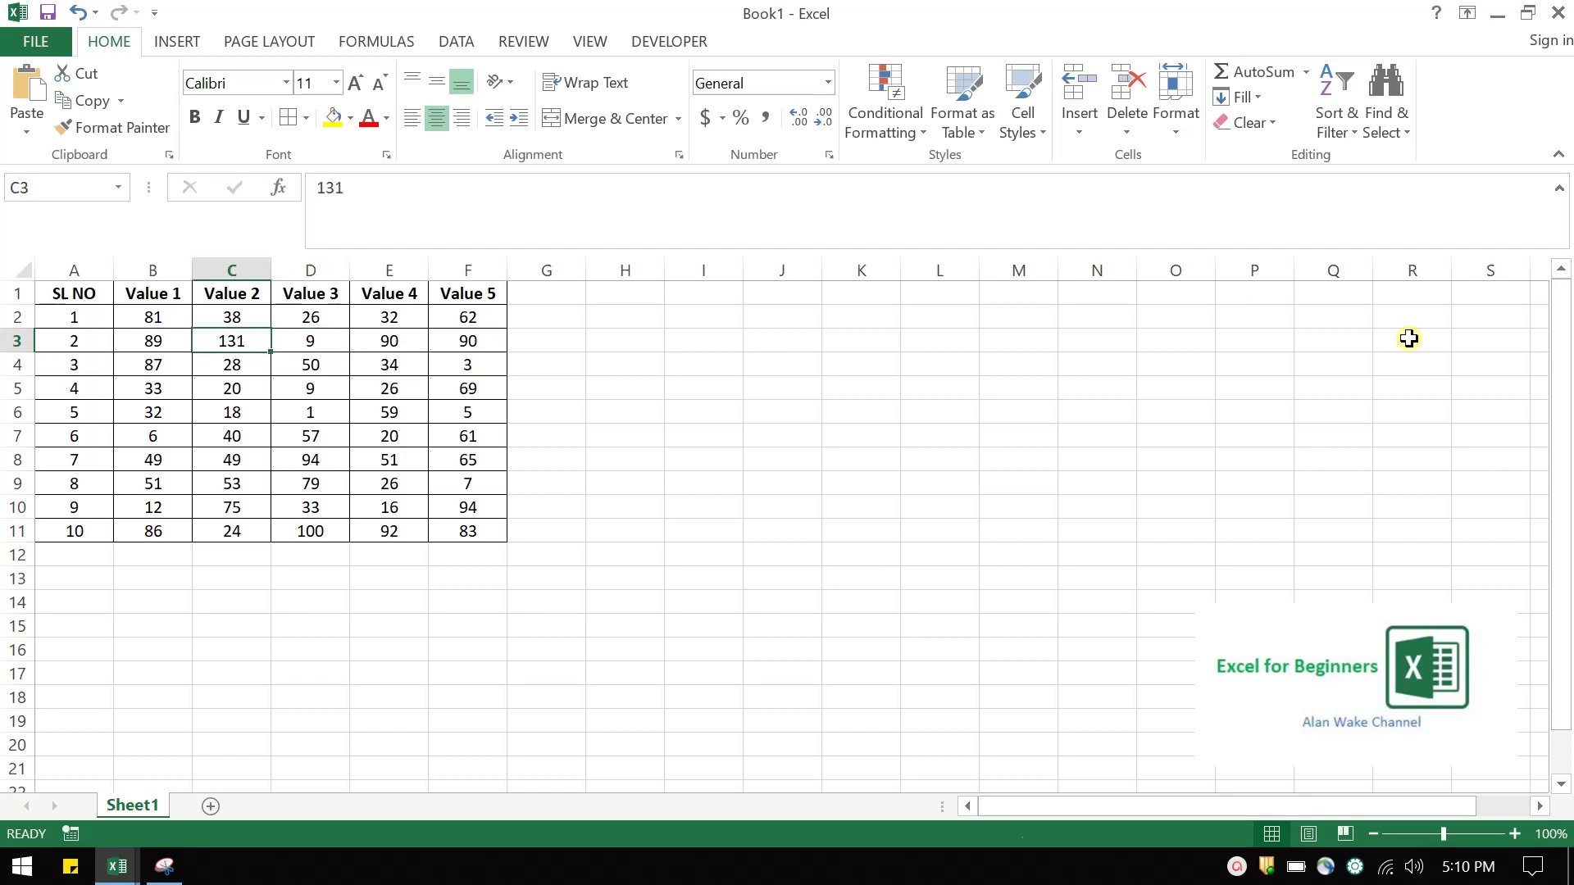
key(shift+Right)
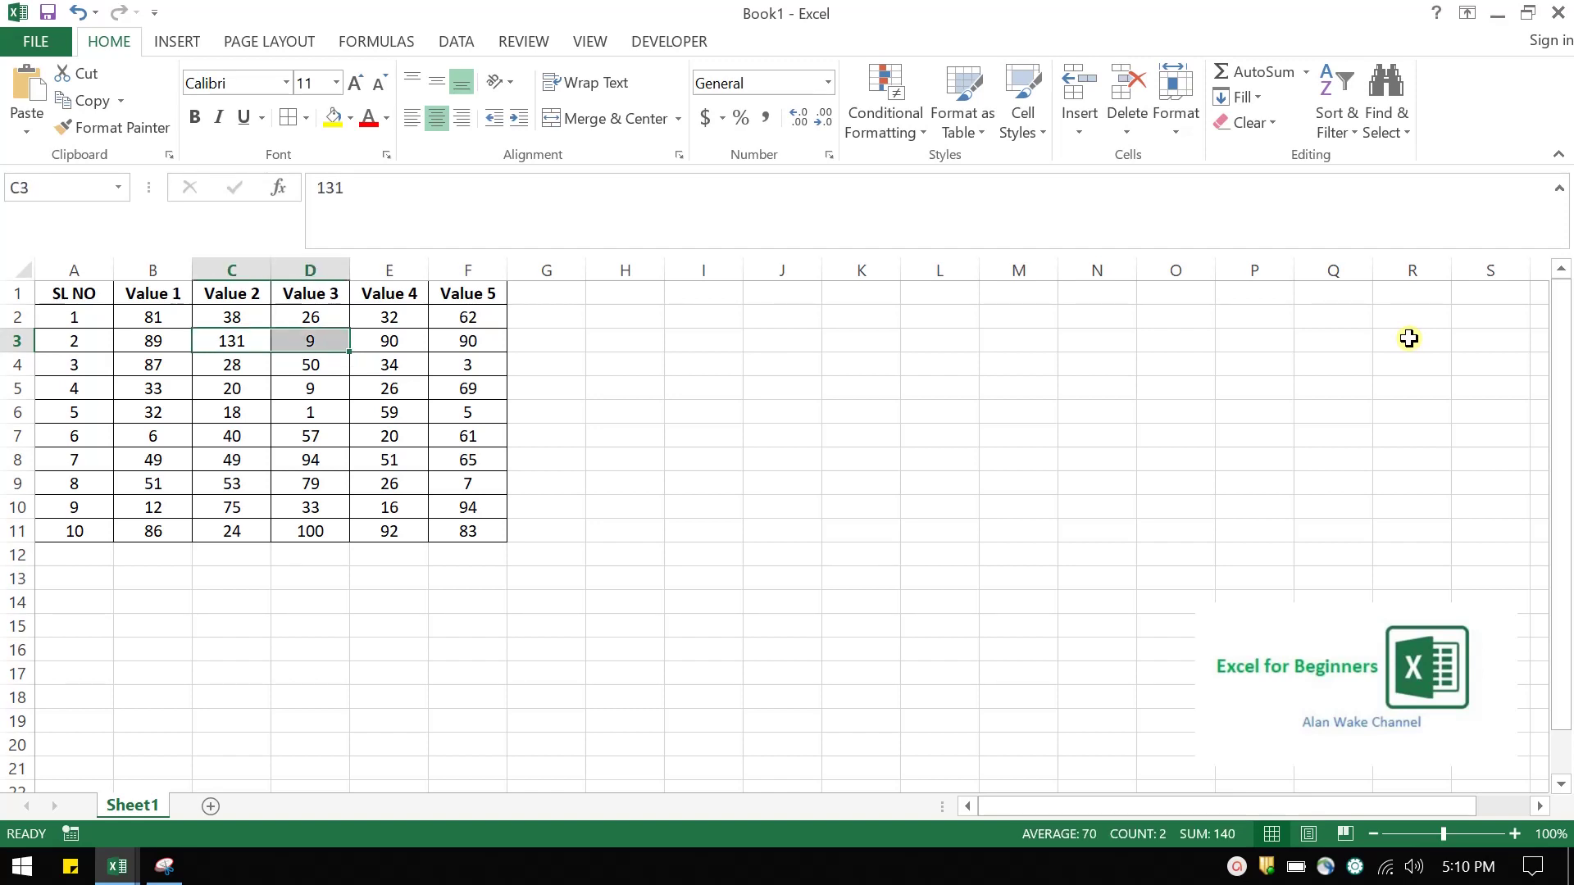
key(Left)
key(Right)
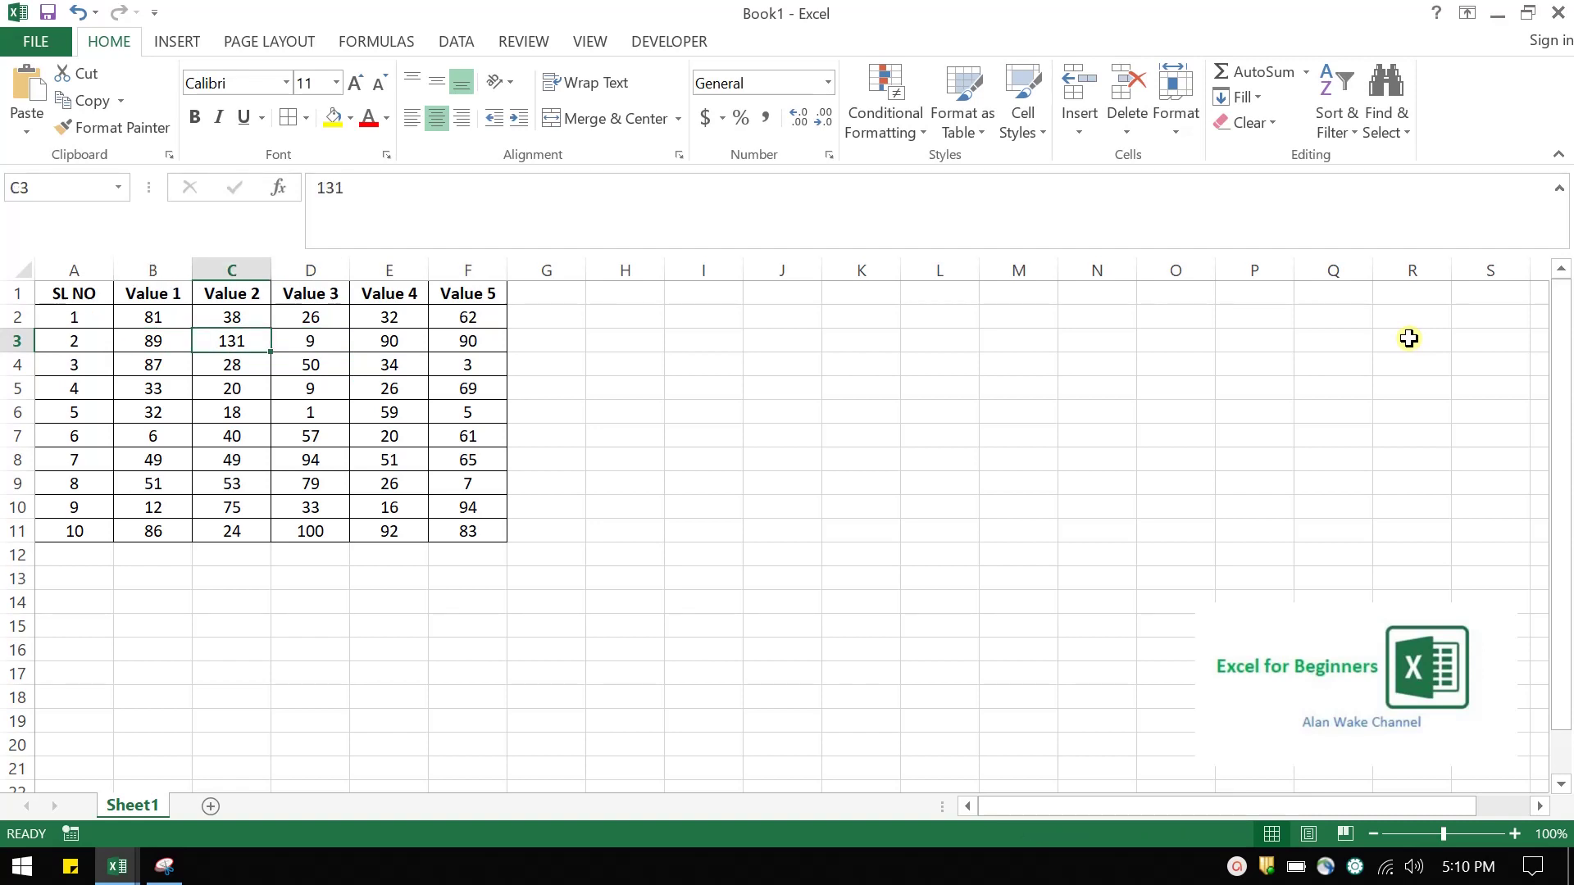
key(alt)
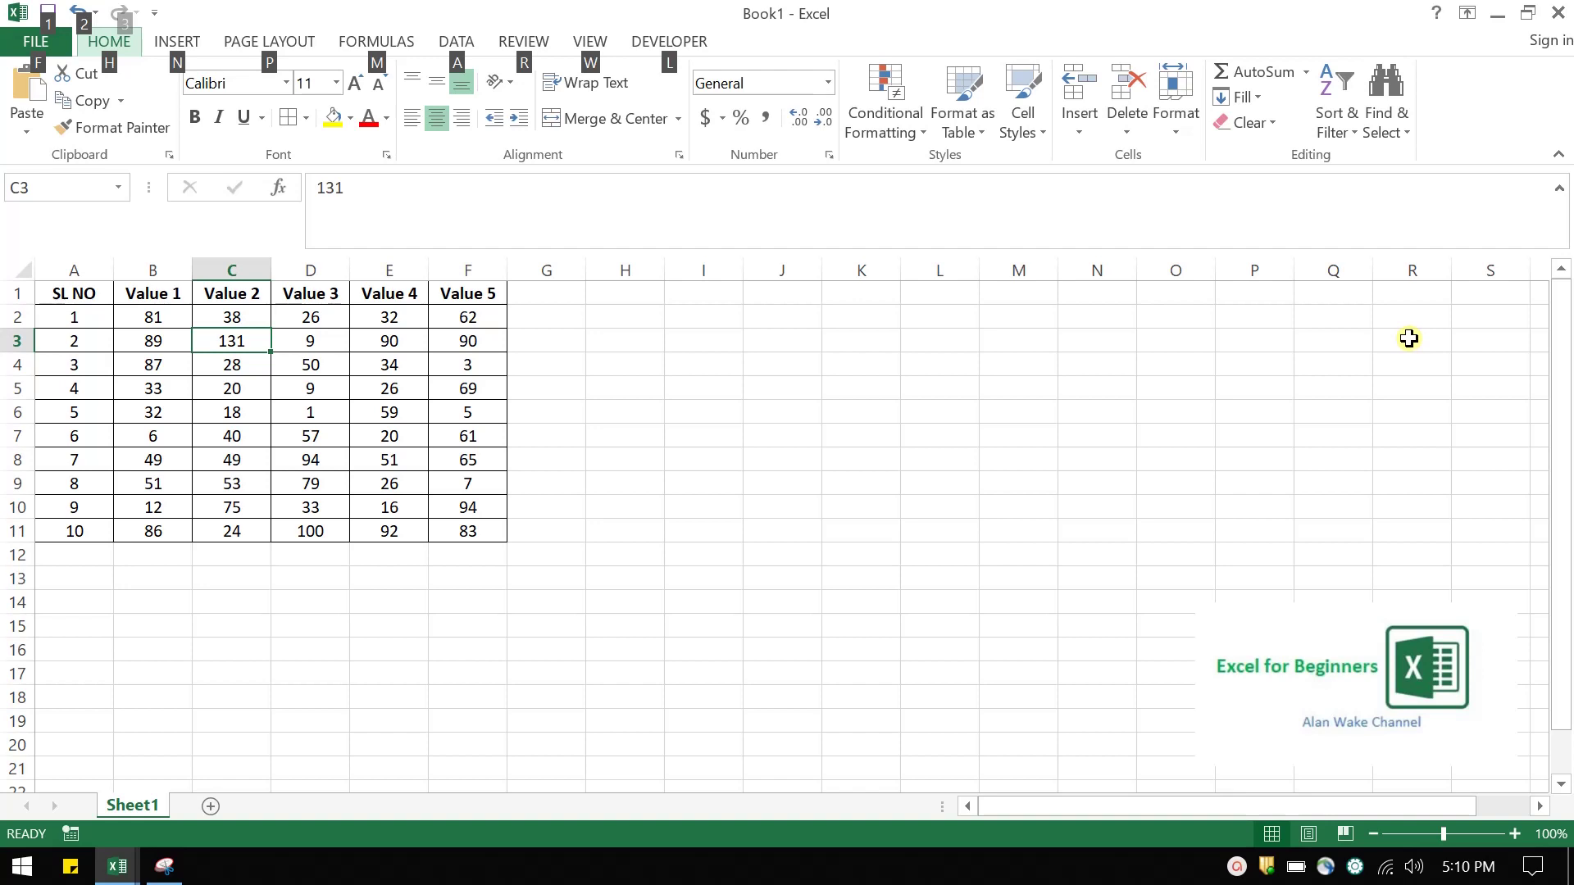
key(alt)
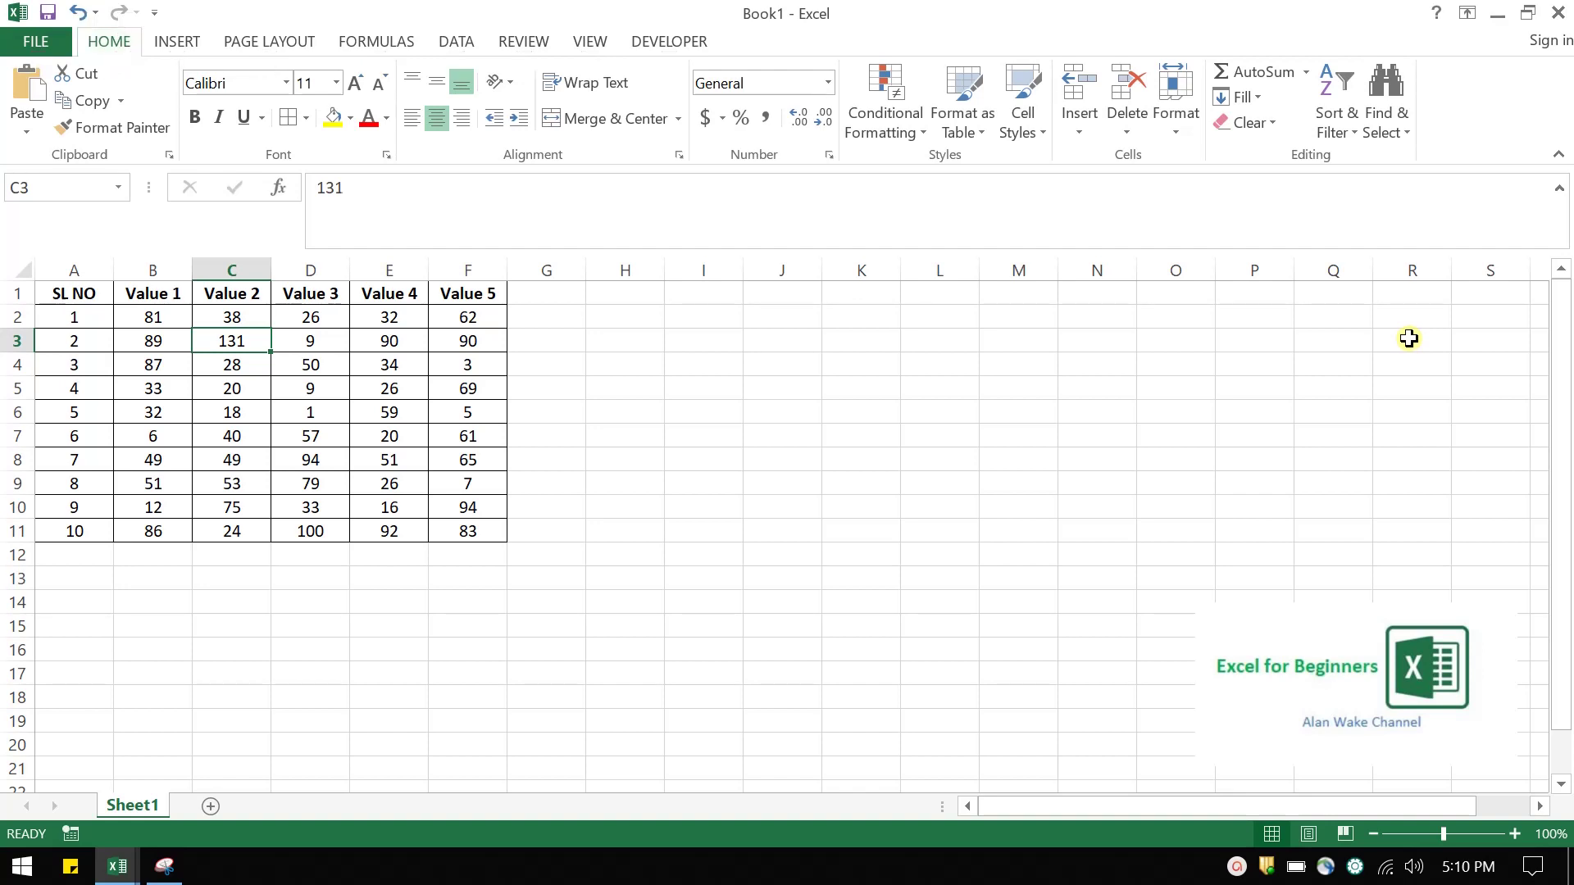
Select B2:B12 and AutoSum the Value 1 column, placing =SUM(B2:B11) in cell B12
key(Down)
key(Down)
key(Down)
key(Down)
key(Left)
key(Down)
key(Down)
key(Down)
key(Down)
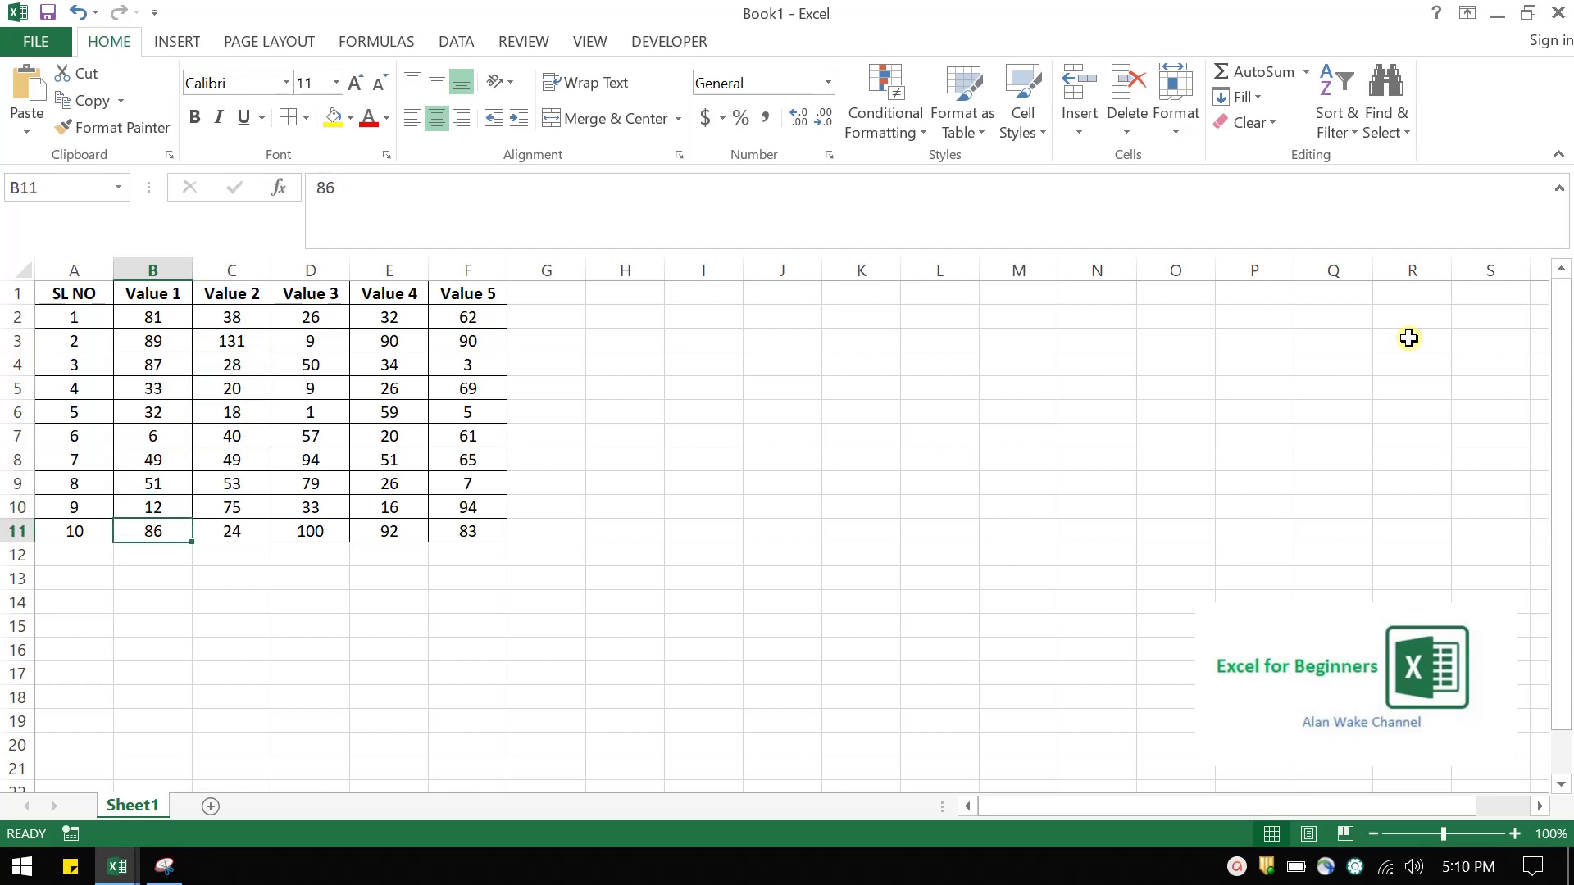
key(Down)
key(shift+Up)
key(shift+Up)
key(shift+Up)
key(shift+Up)
key(shift+Up)
key(shift+Up)
key(shift+Up)
key(shift+Up)
key(shift+Up)
key(shift+Up)
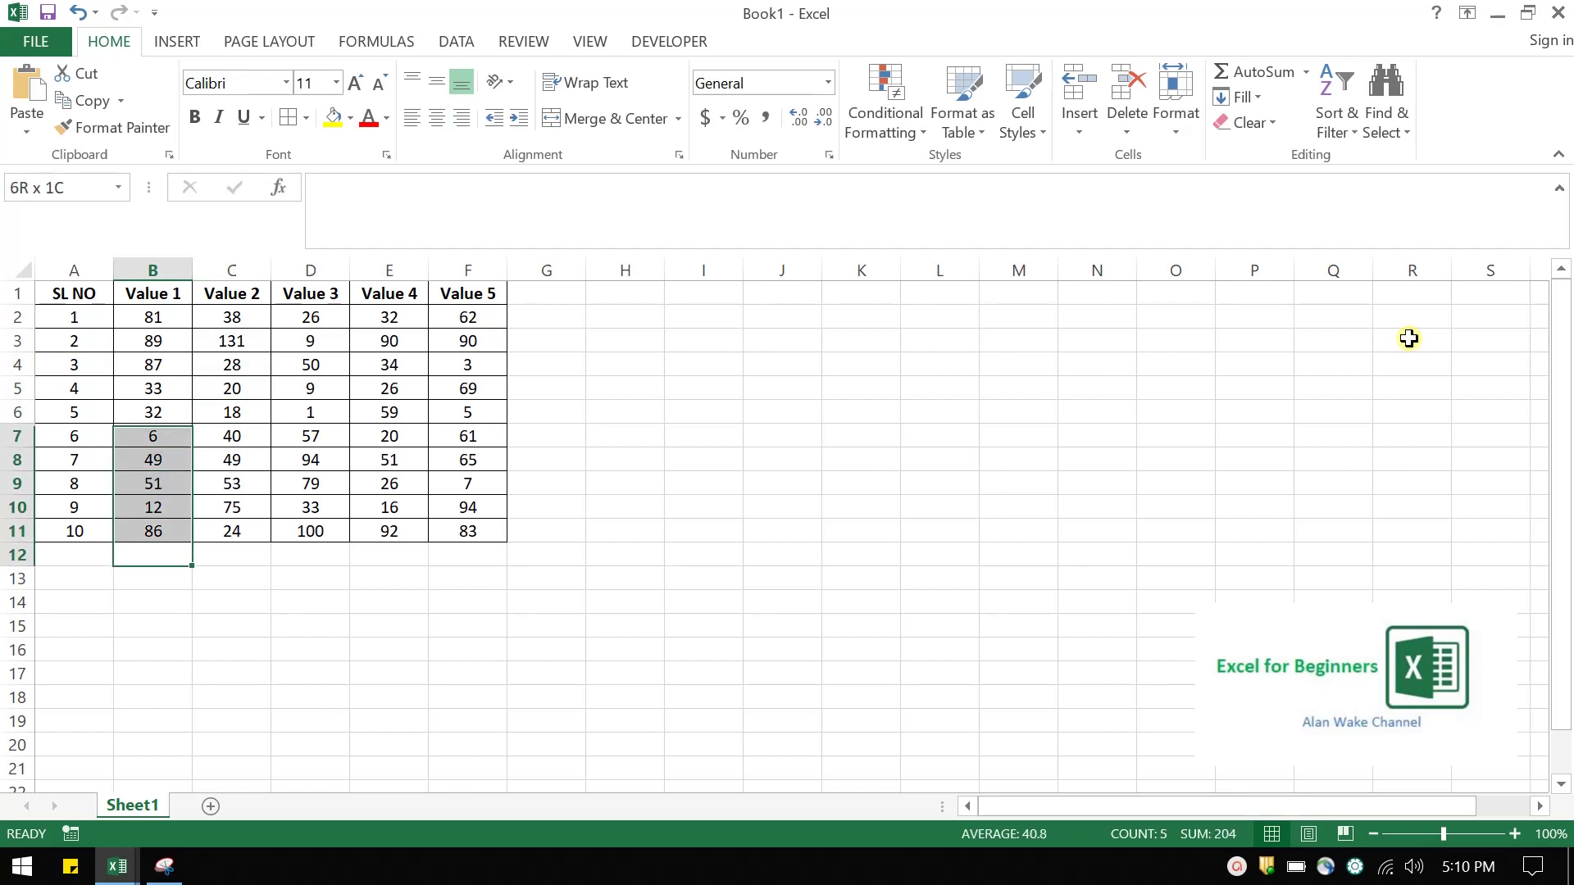
key(alt+equal)
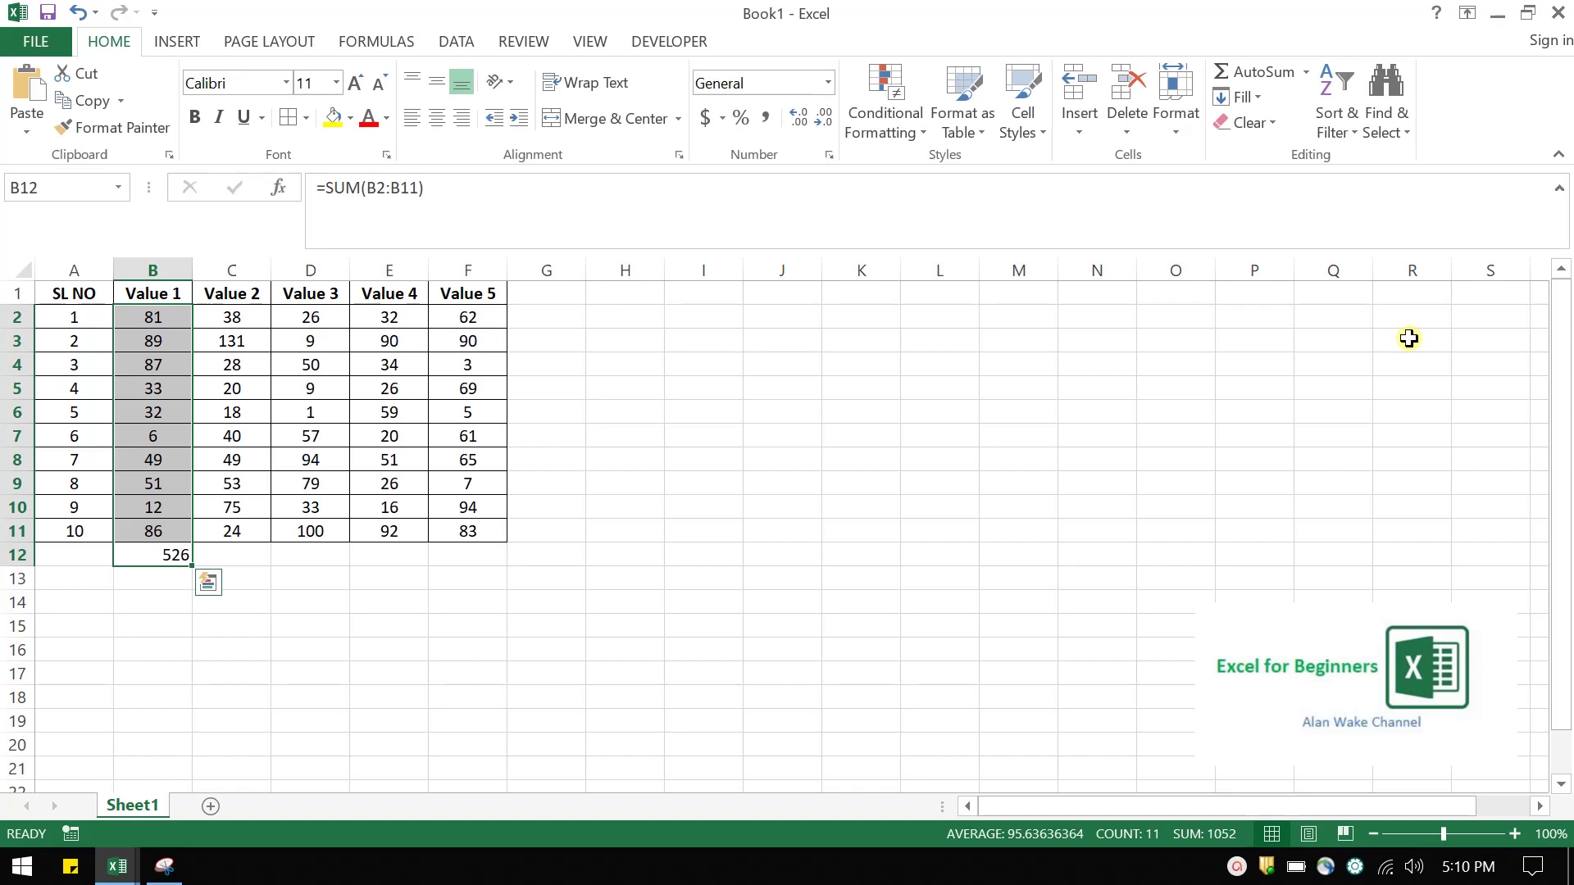
key(Down)
key(Down)
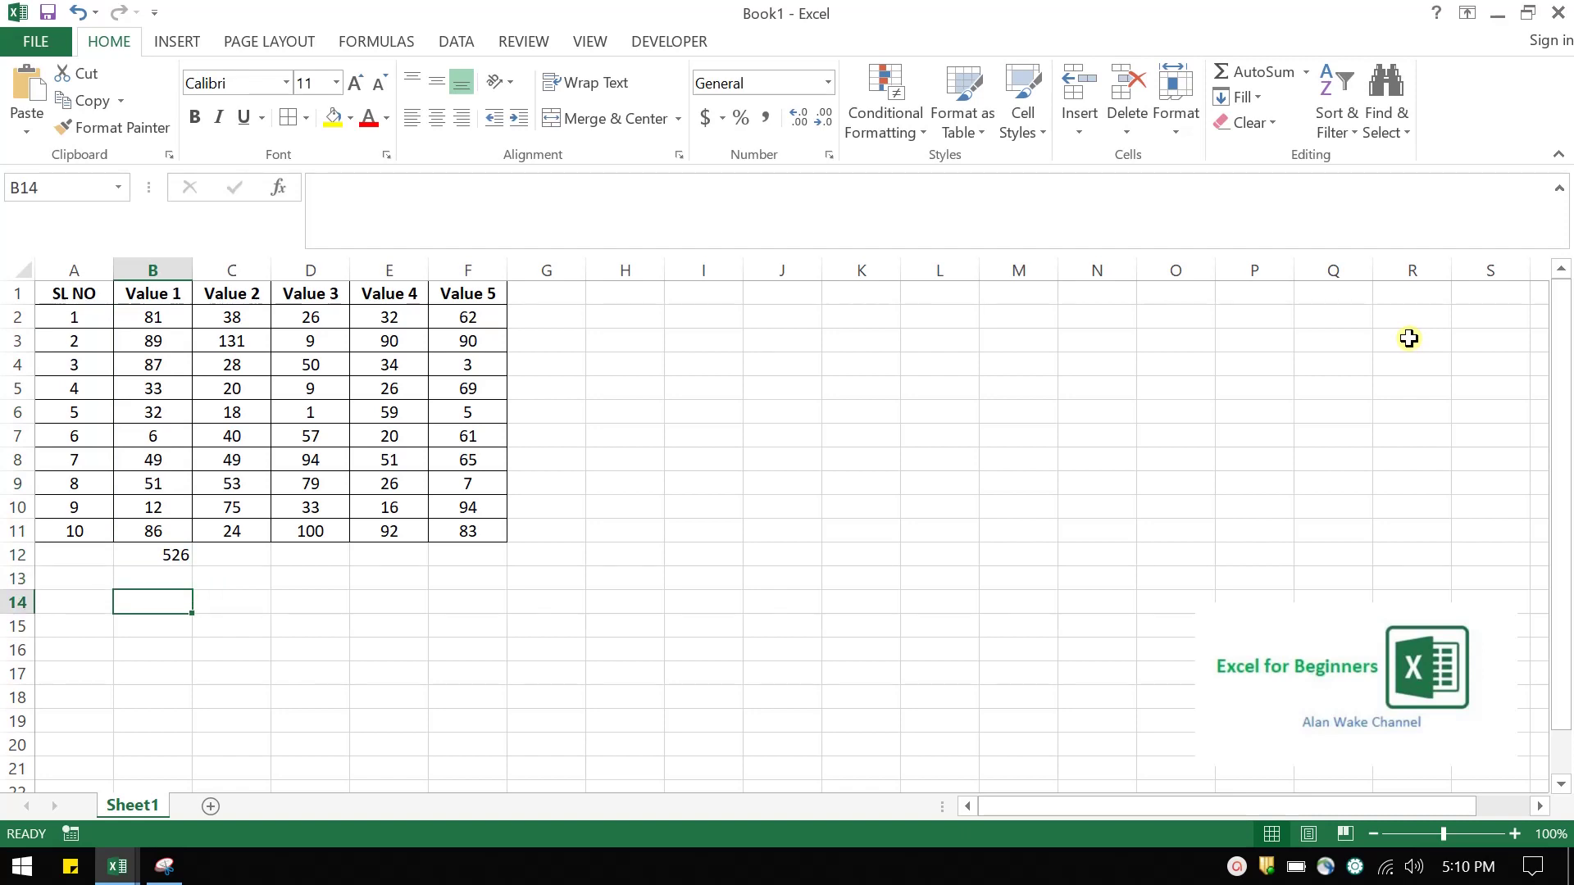
Delete the sum formula from cell B12 below the Value 1 column
key(Up)
key(Up)
key(Delete)
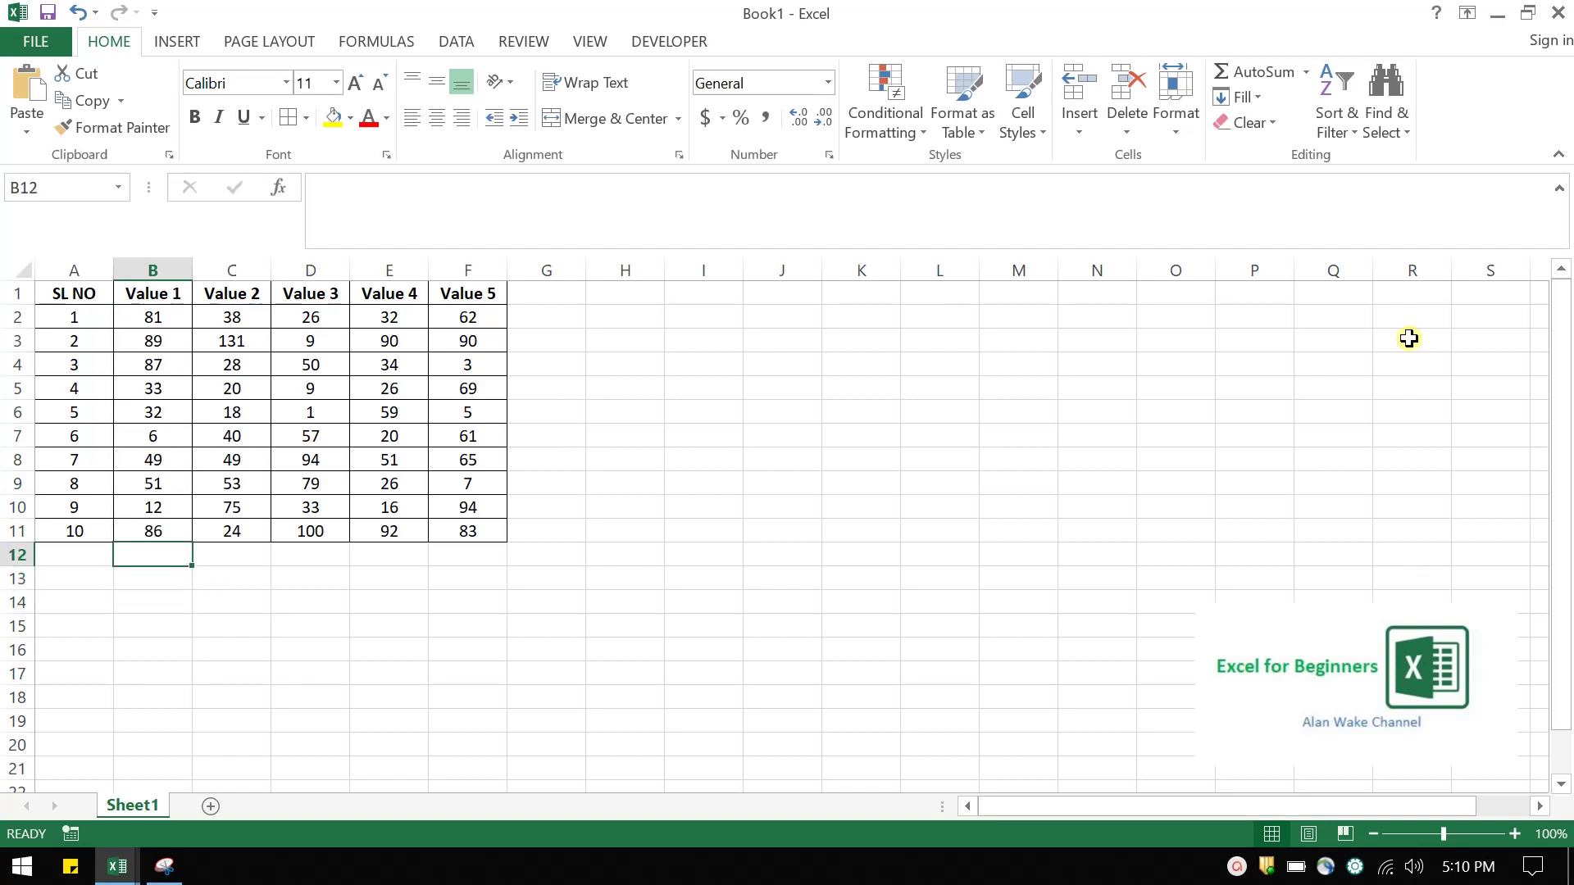
key(Up)
key(Up)
key(Right)
key(Right)
key(Right)
key(Right)
key(Right)
key(Right)
key(Right)
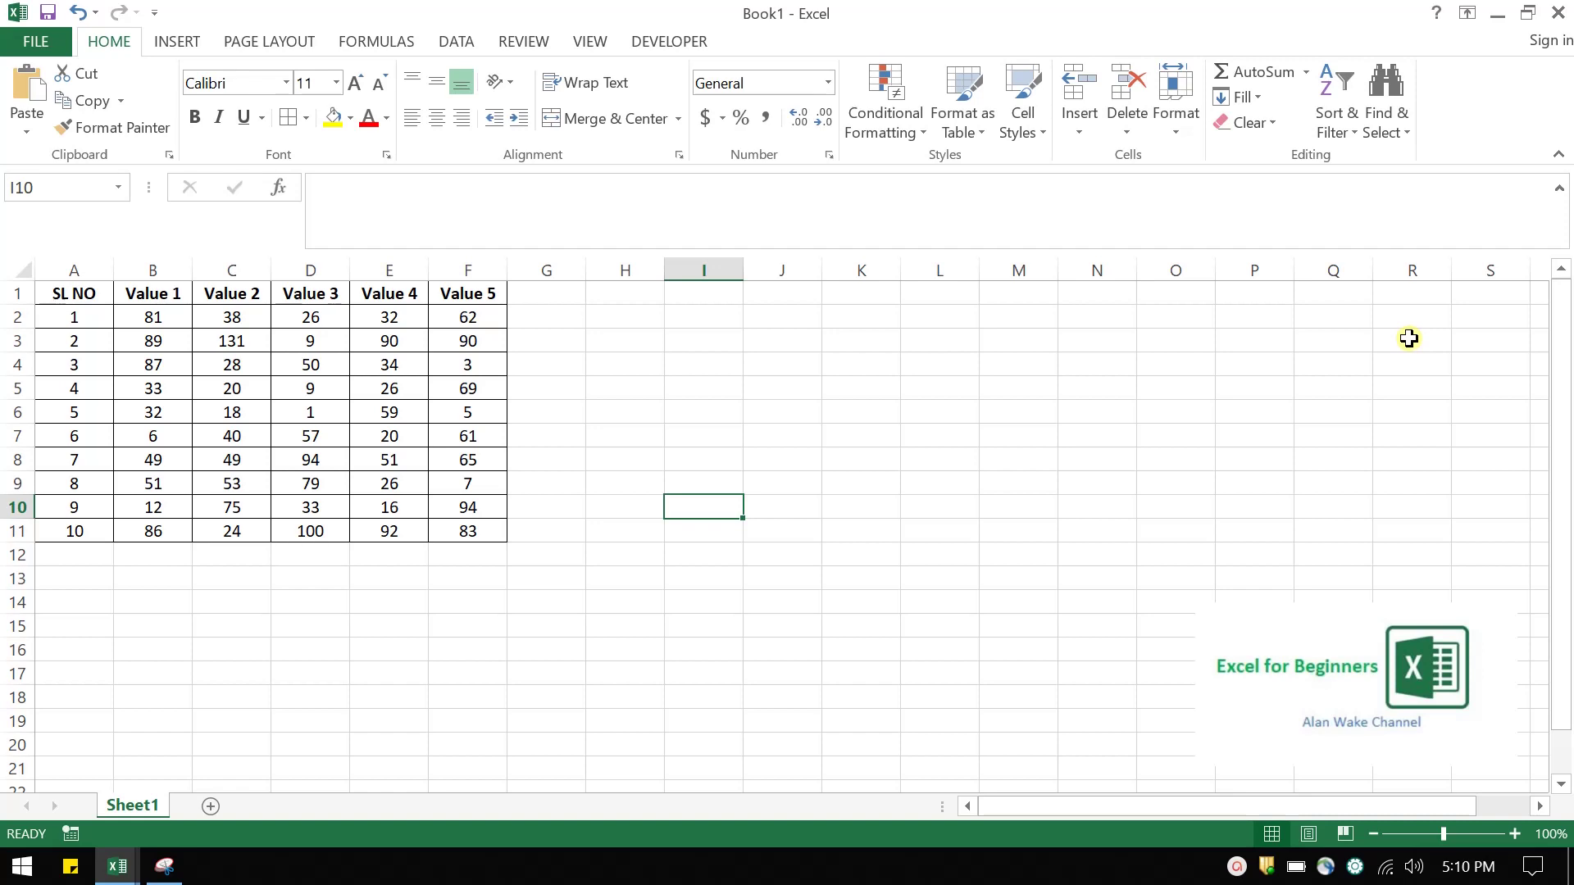
Enter "Inventory 1" and "Inventory 2" on separate lines within cell I10
text(In)
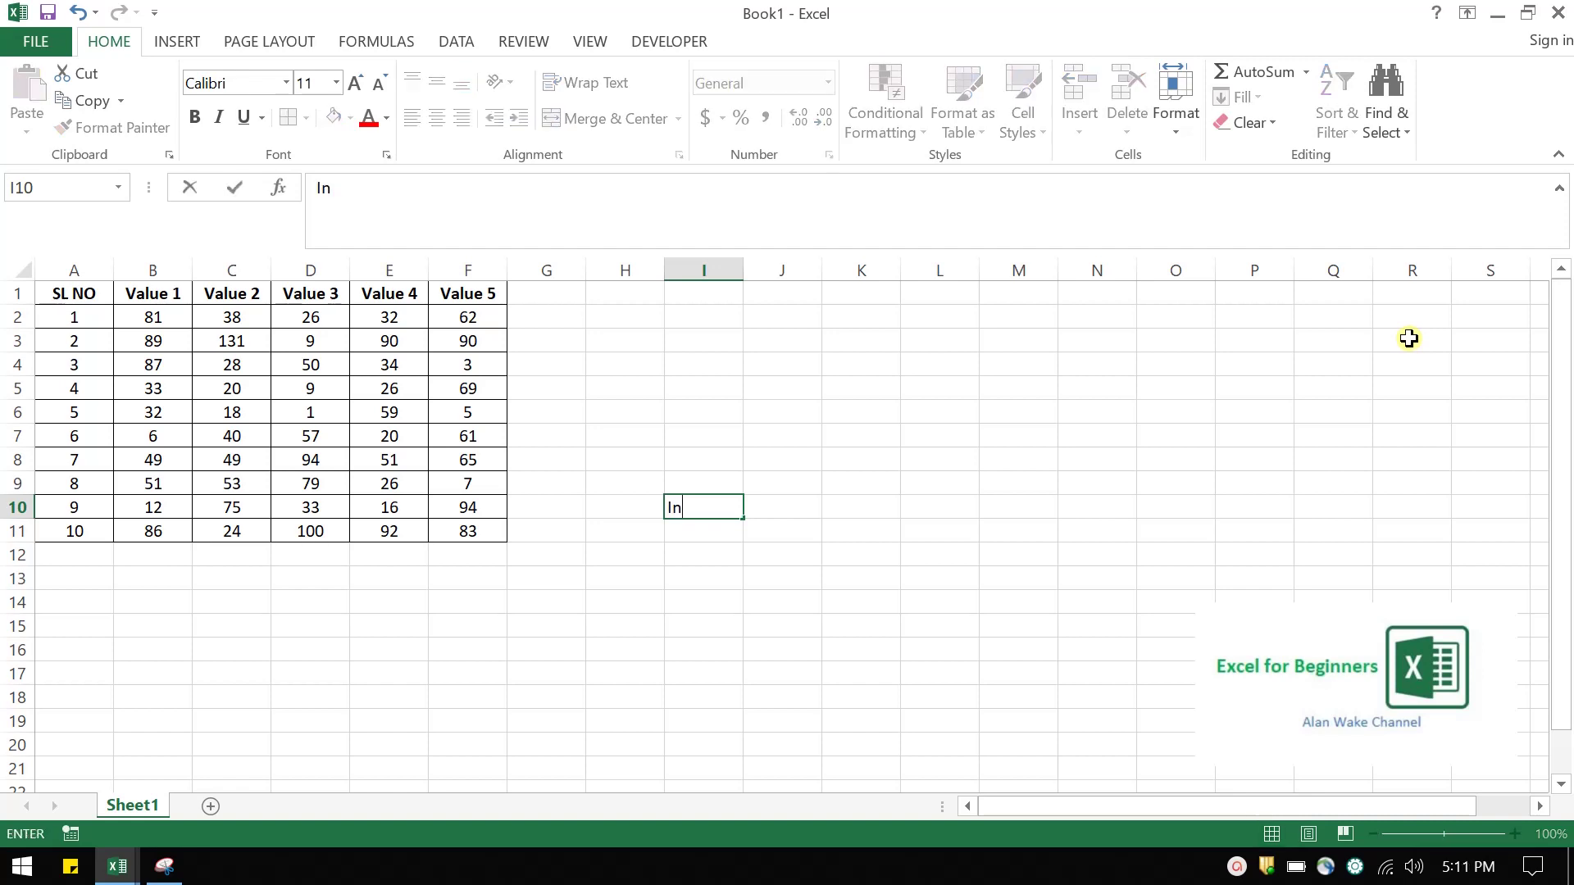
text(ventory 1)
key(alt+Return)
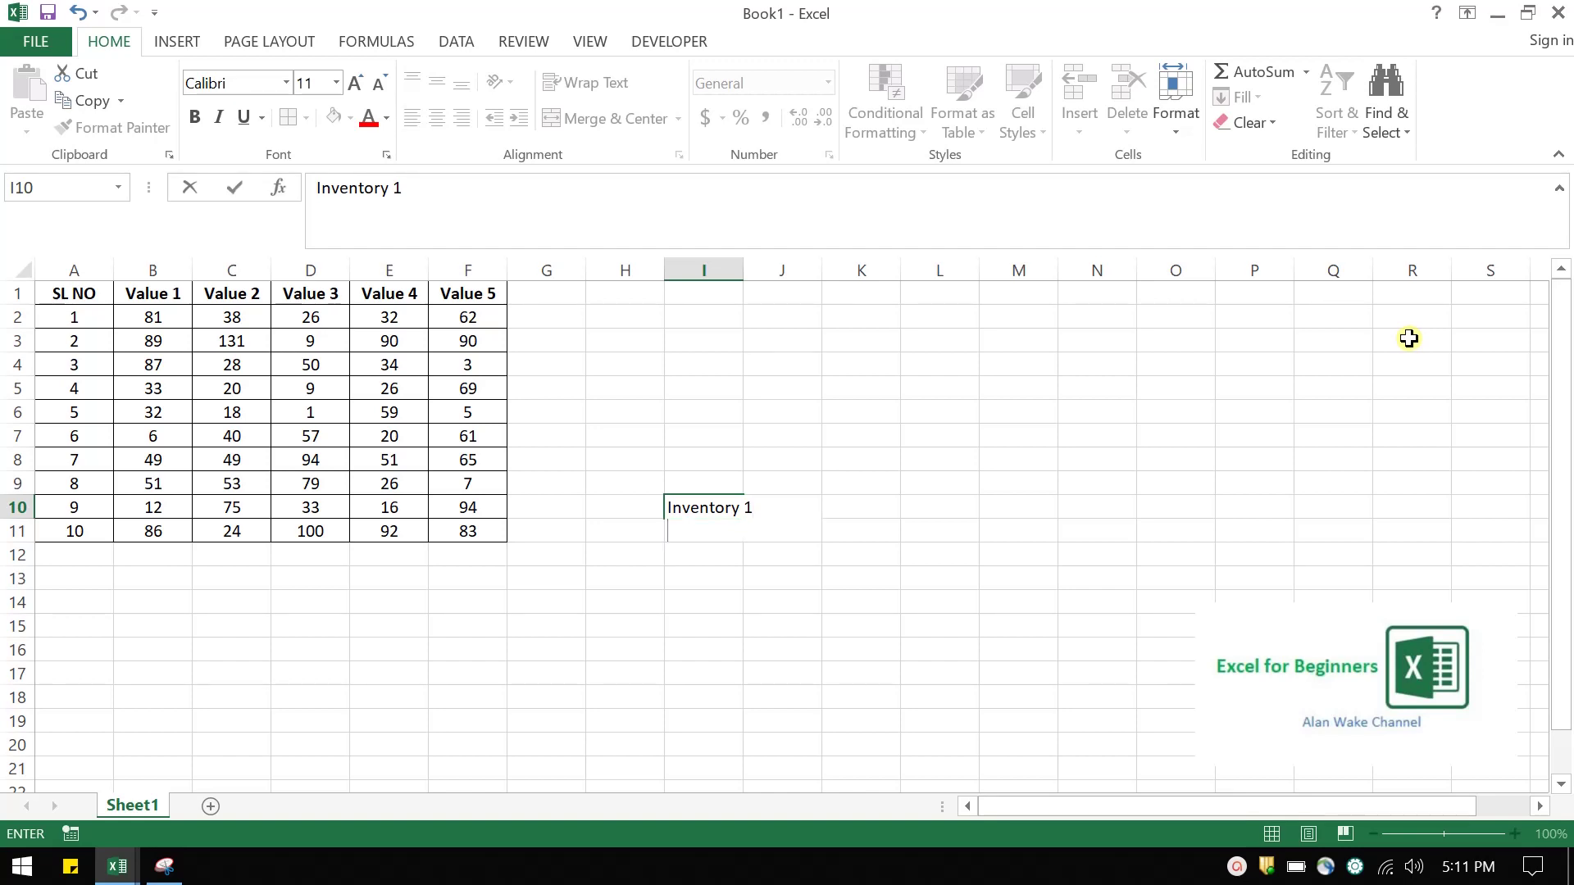
text(Inventory 2)
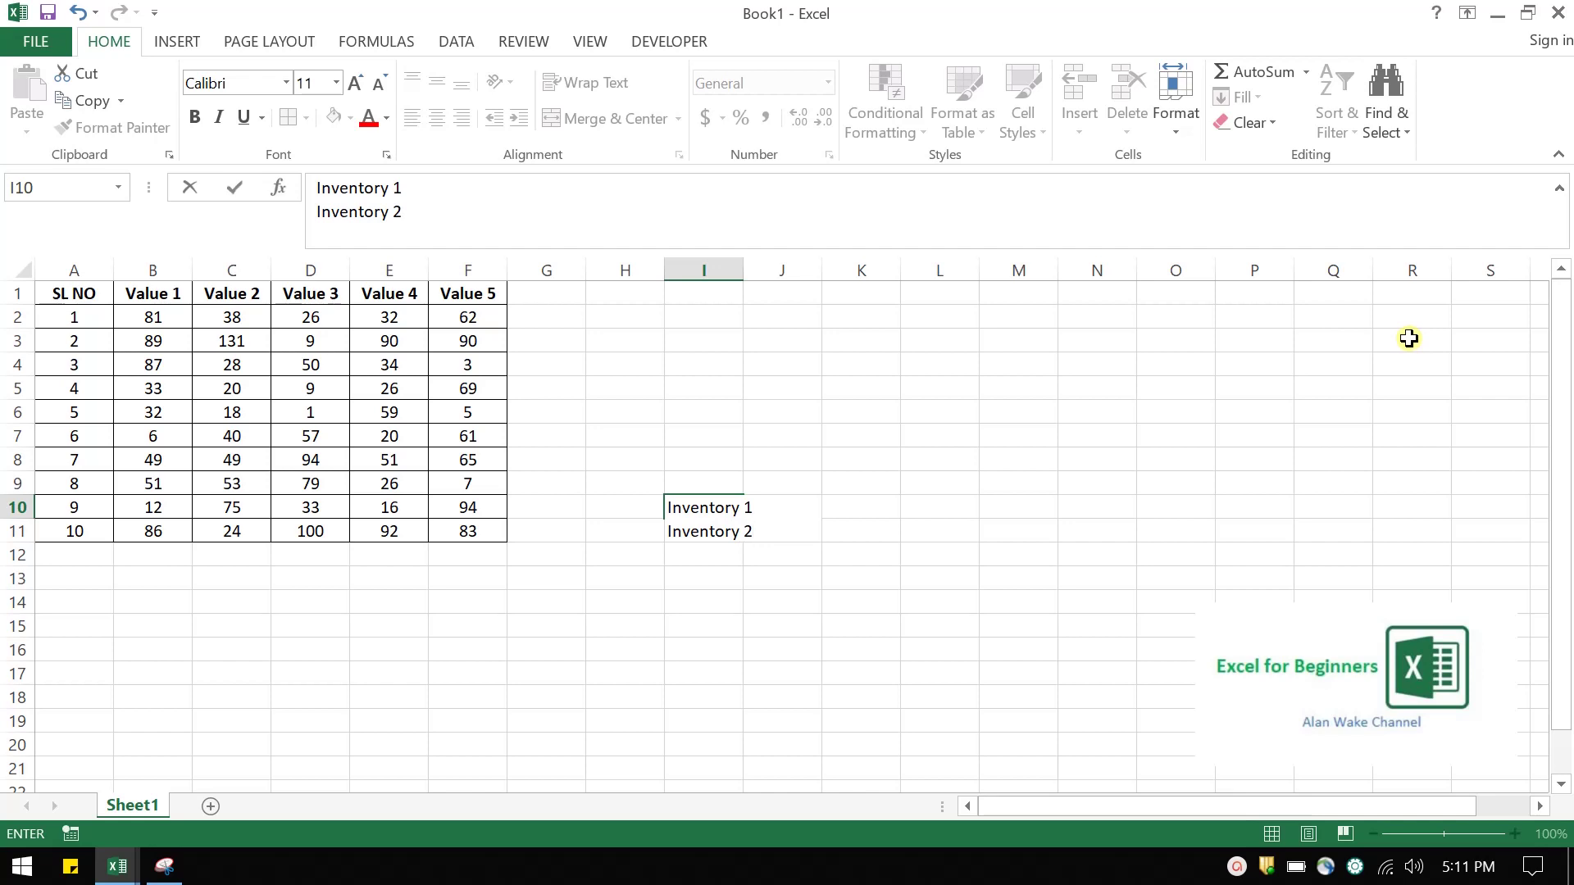
key(Return)
key(Up)
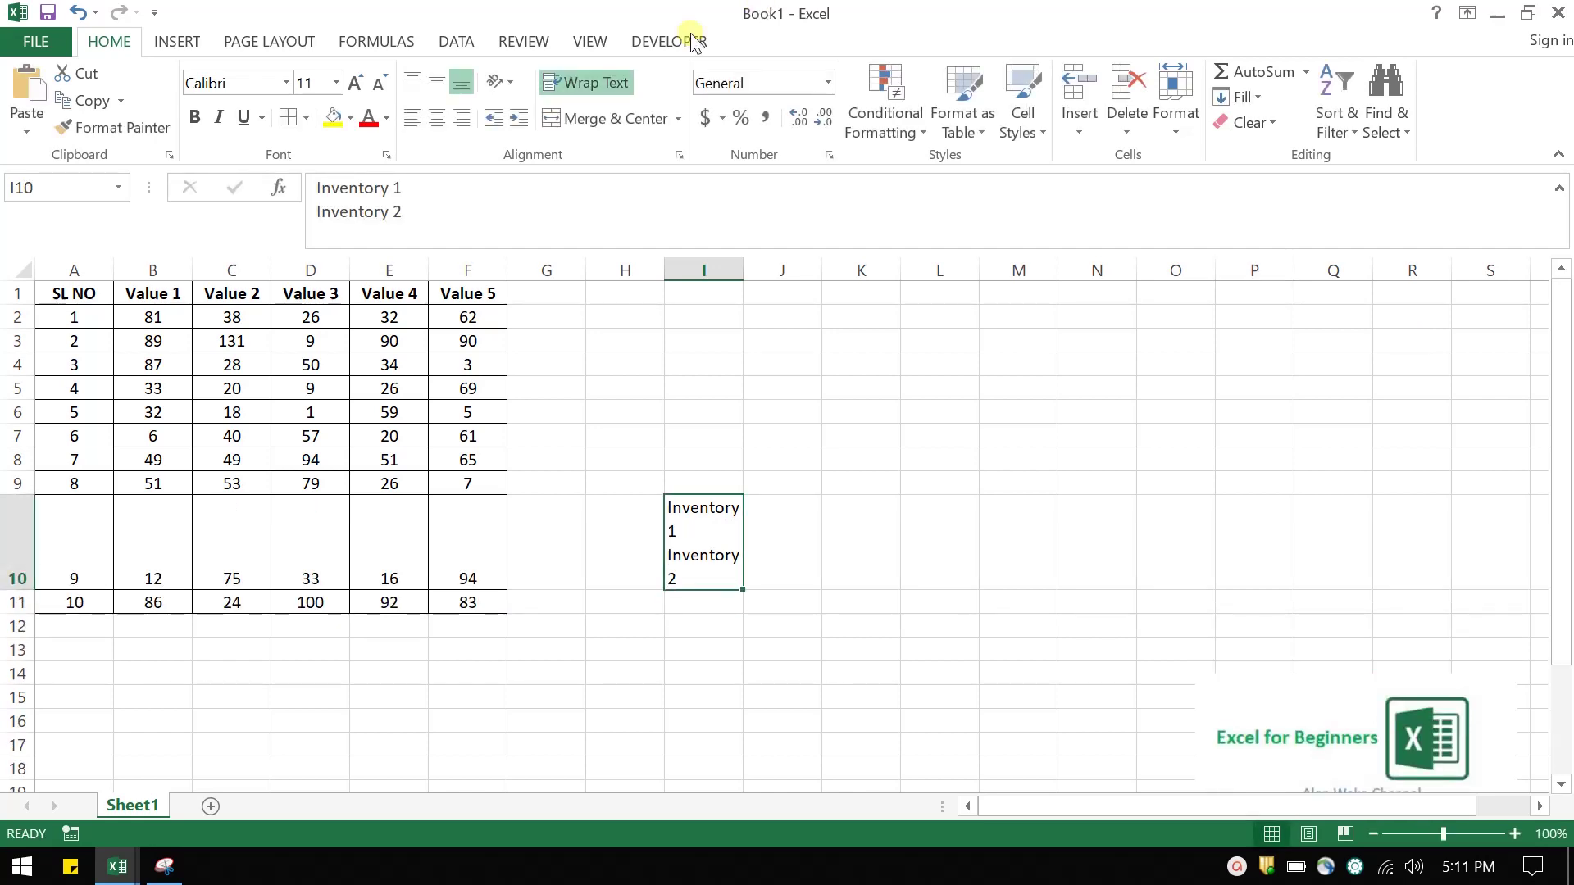
Turn text wrapping off and back on for cell I10, and widen column I so each inventory entry fits on one line
click(593, 80)
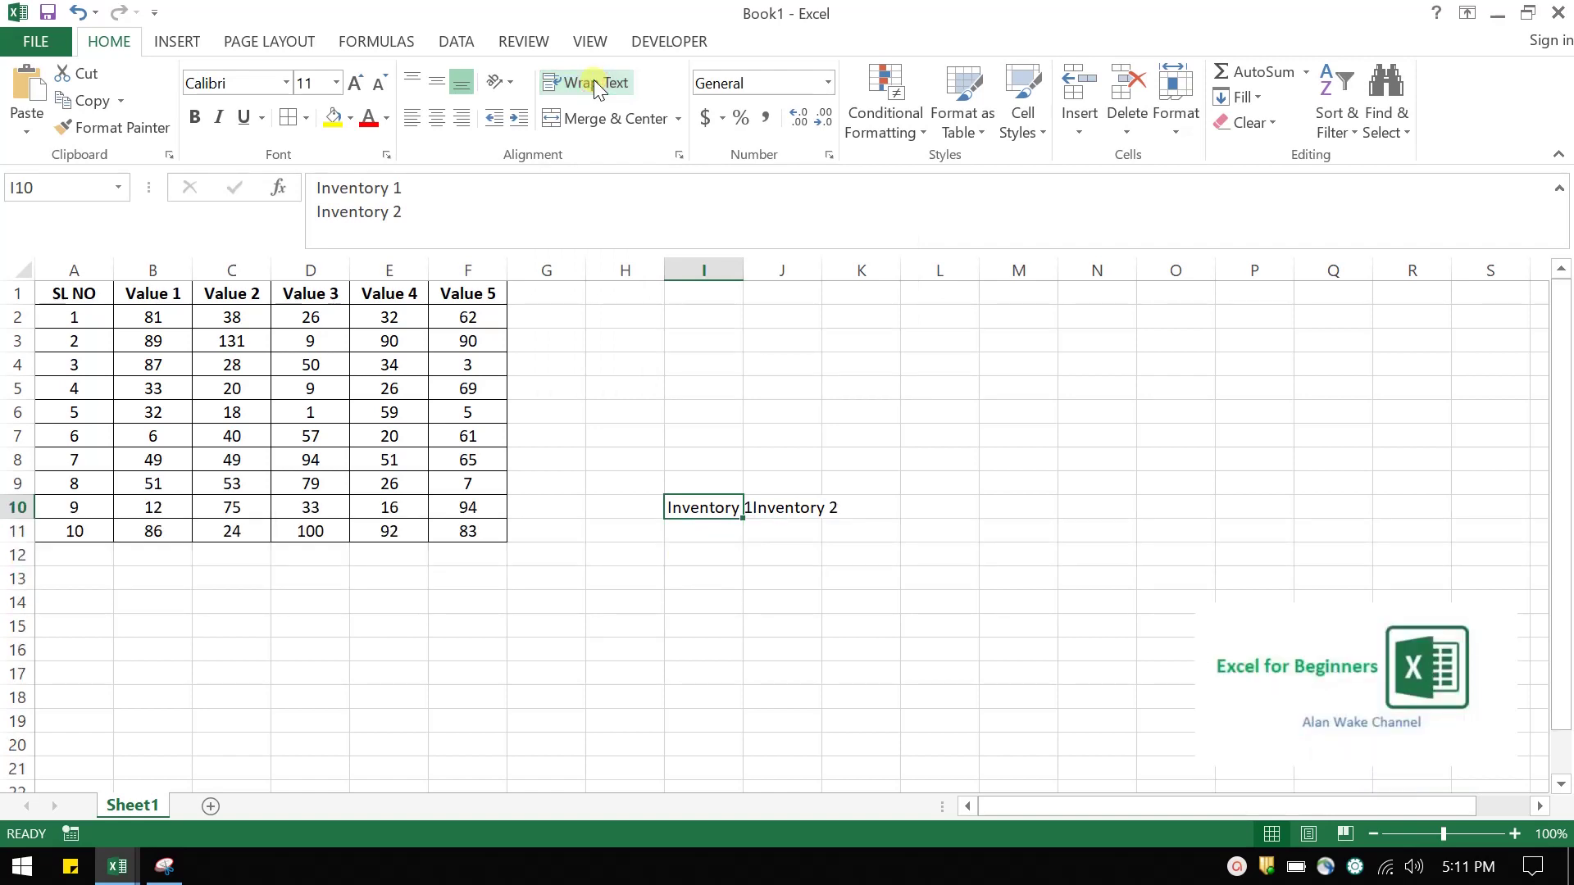
click(594, 81)
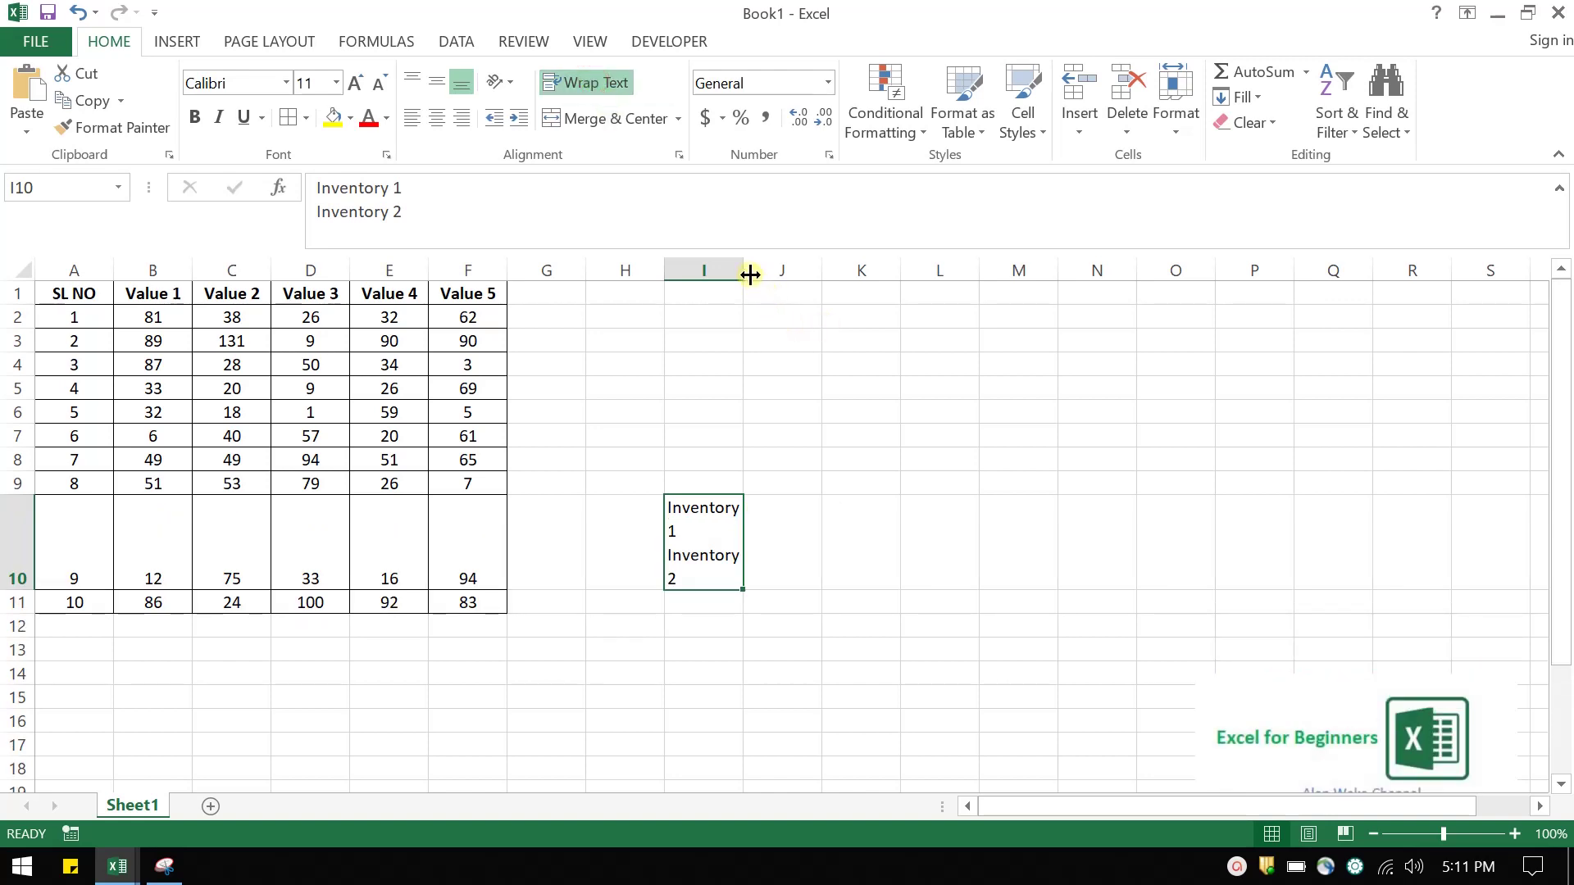
click(776, 274)
drag(776, 273, 814, 275)
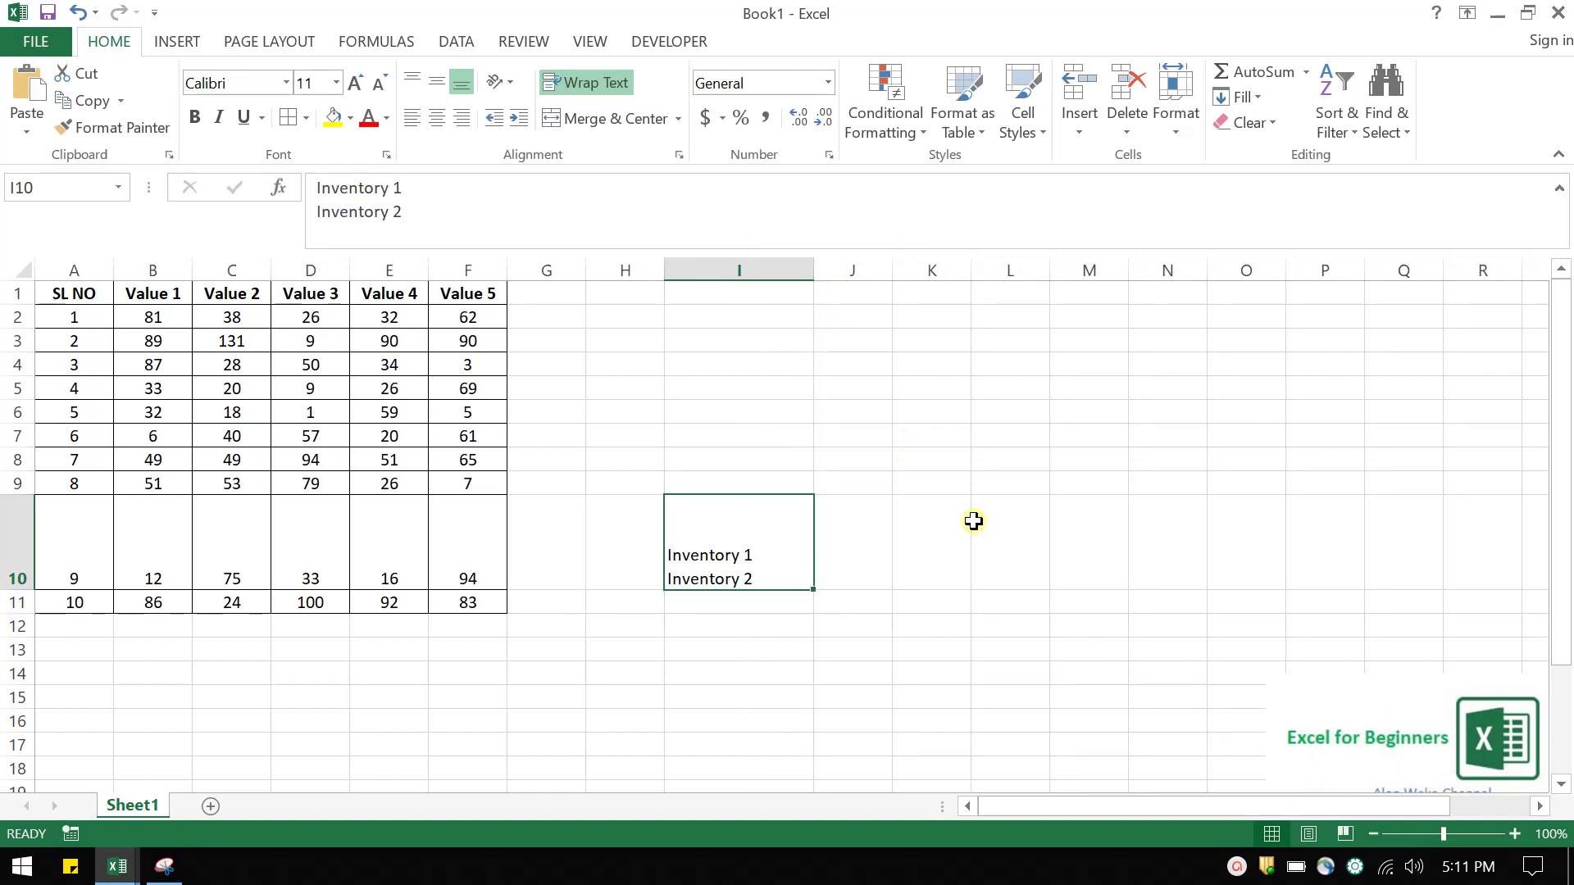
Add "Inventory 3" as a third line inside cell I10
double_click(775, 576)
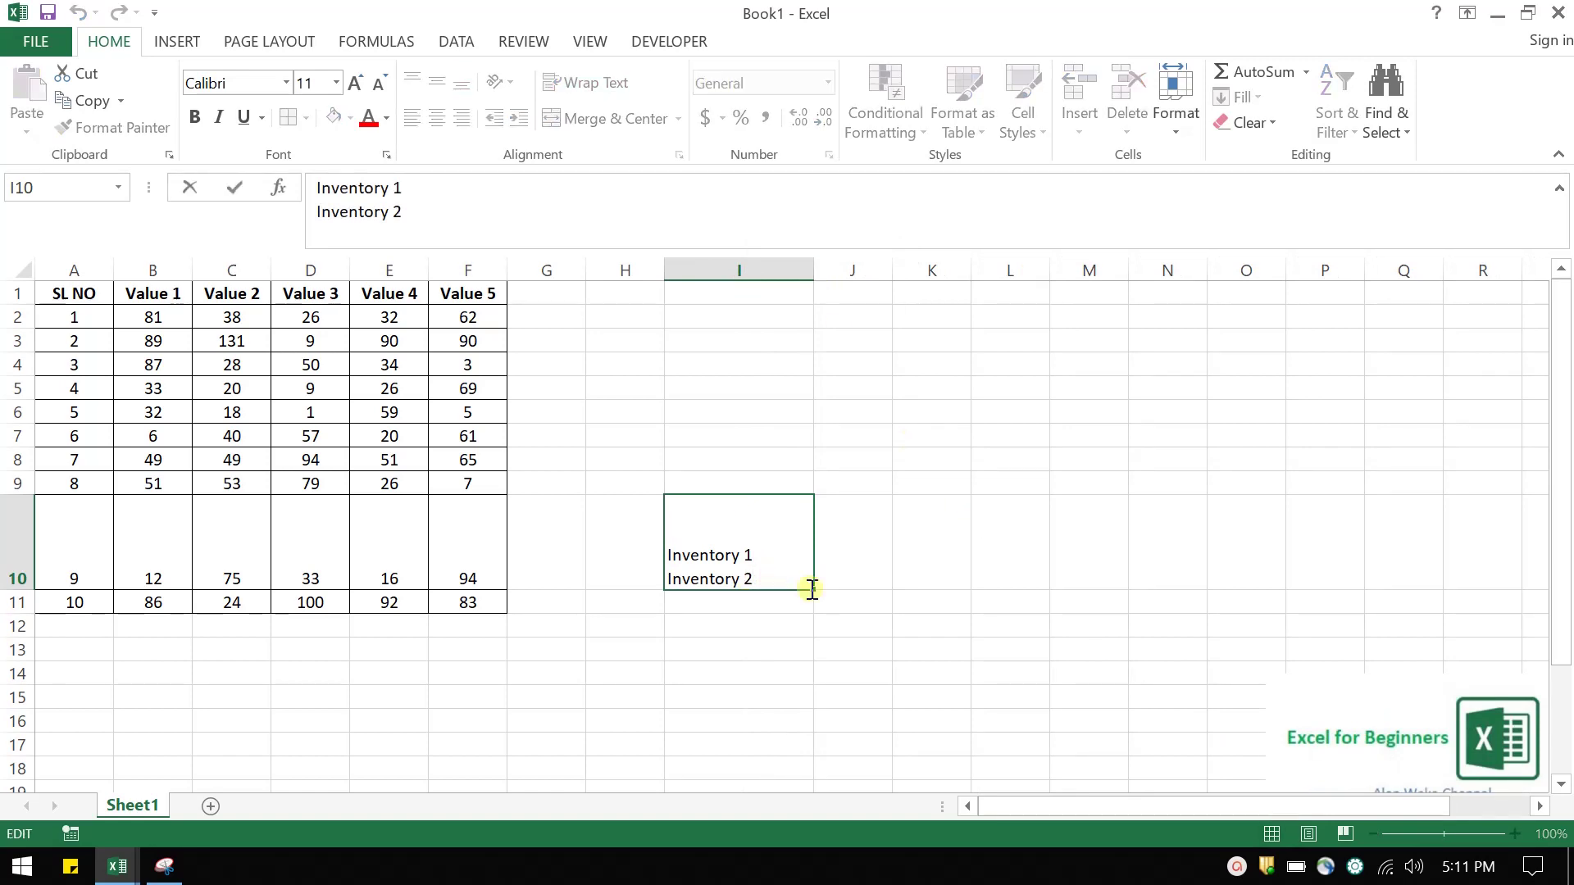
key(alt+Return)
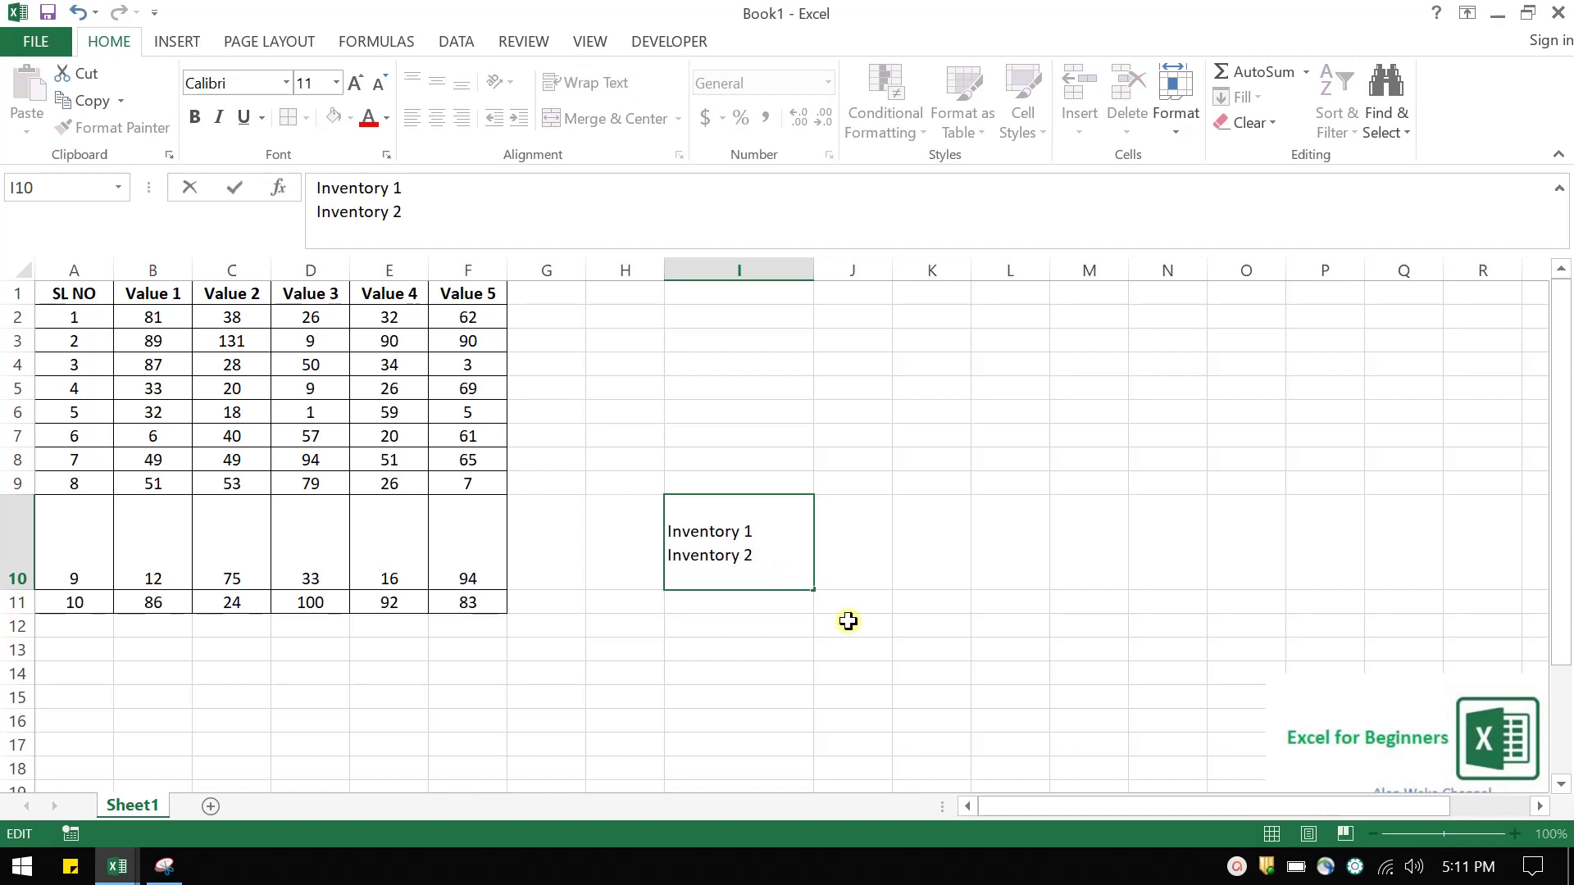
text(Inventory 3)
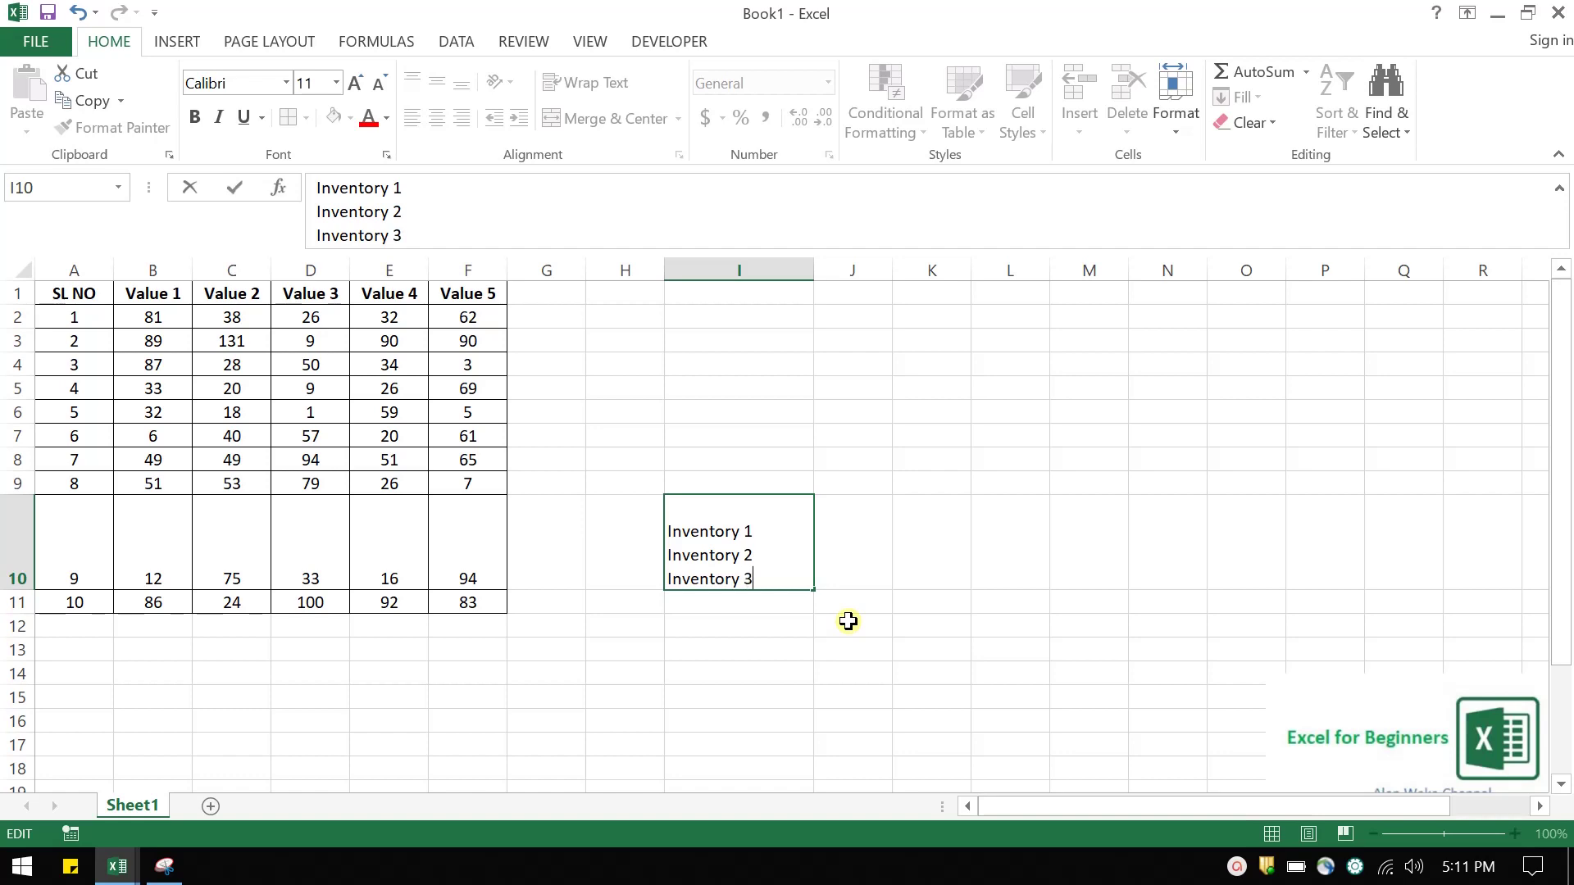
key(ctrl+Return)
key(Return)
key(Up)
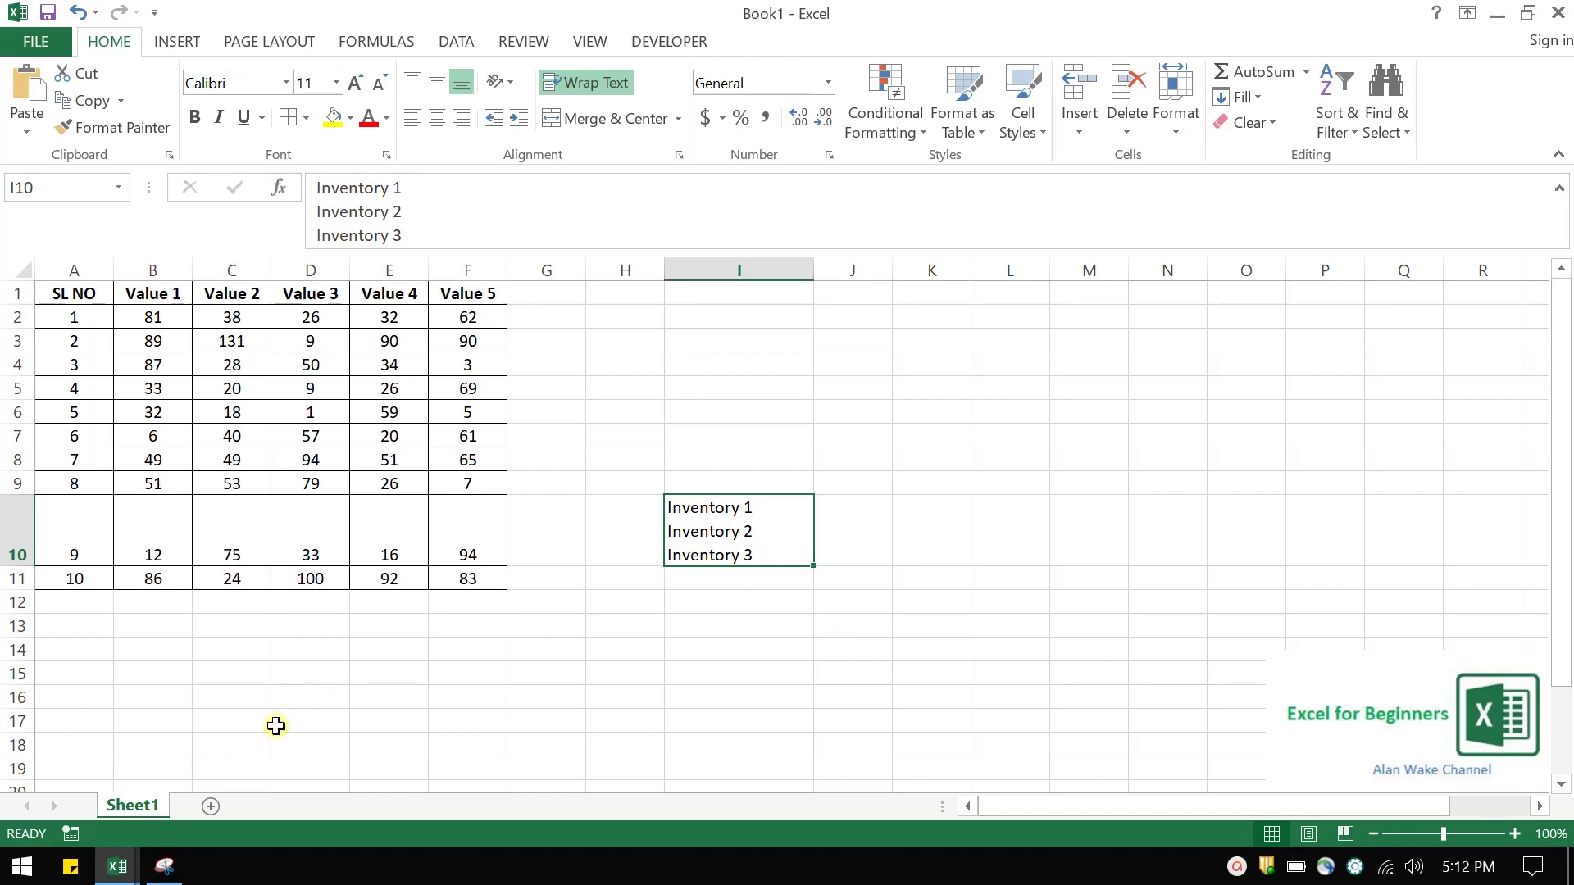
Add a new worksheet and switch back and forth between Sheet1 and Sheet2, ending on Sheet1
click(211, 808)
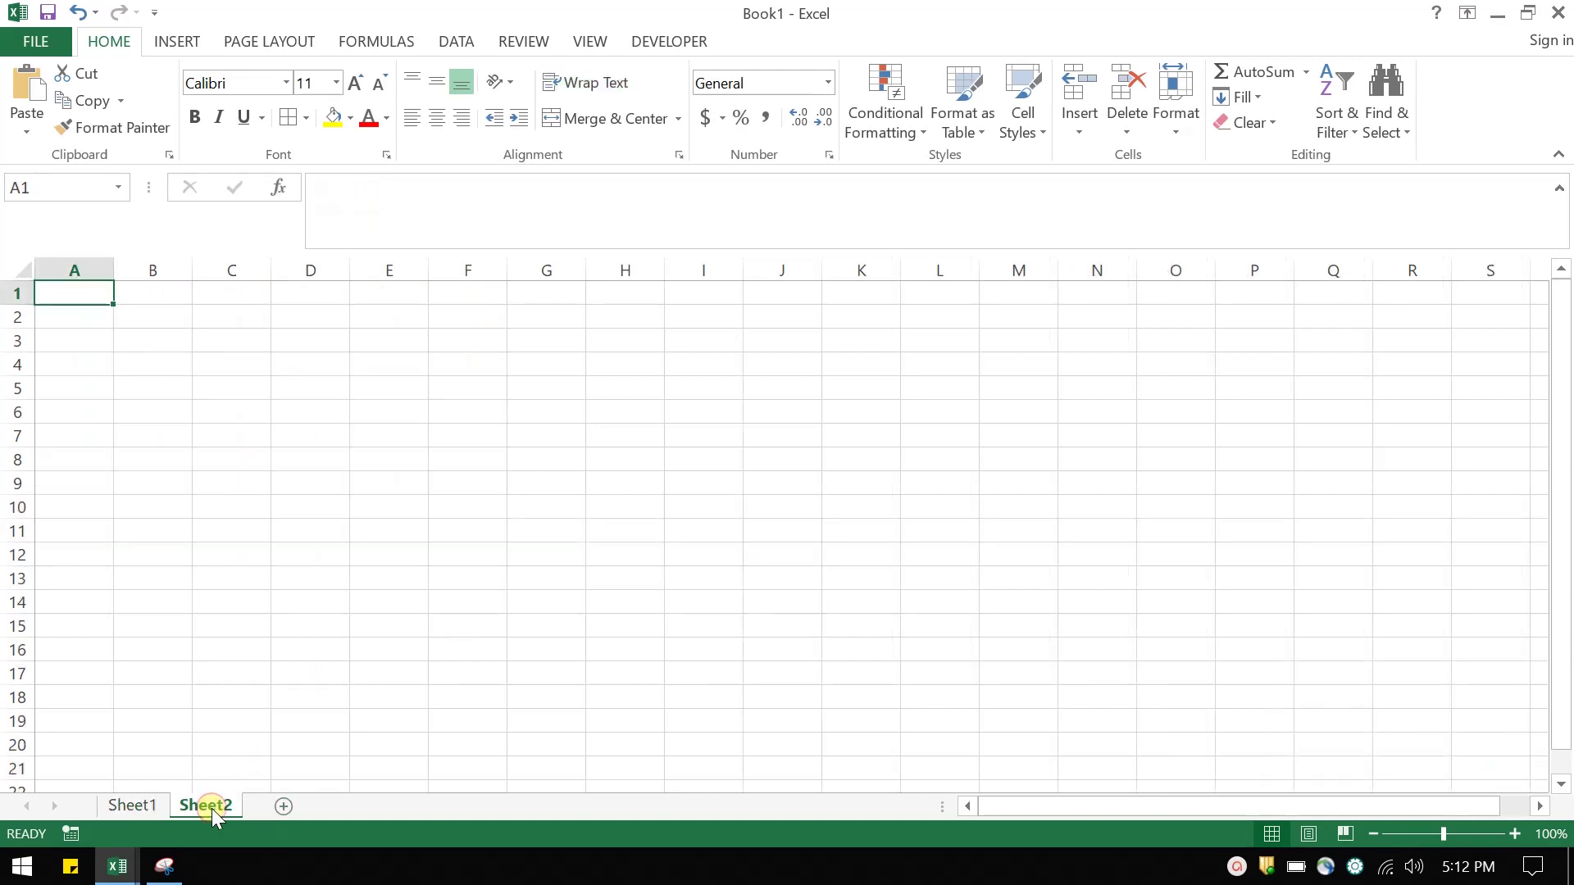
click(149, 809)
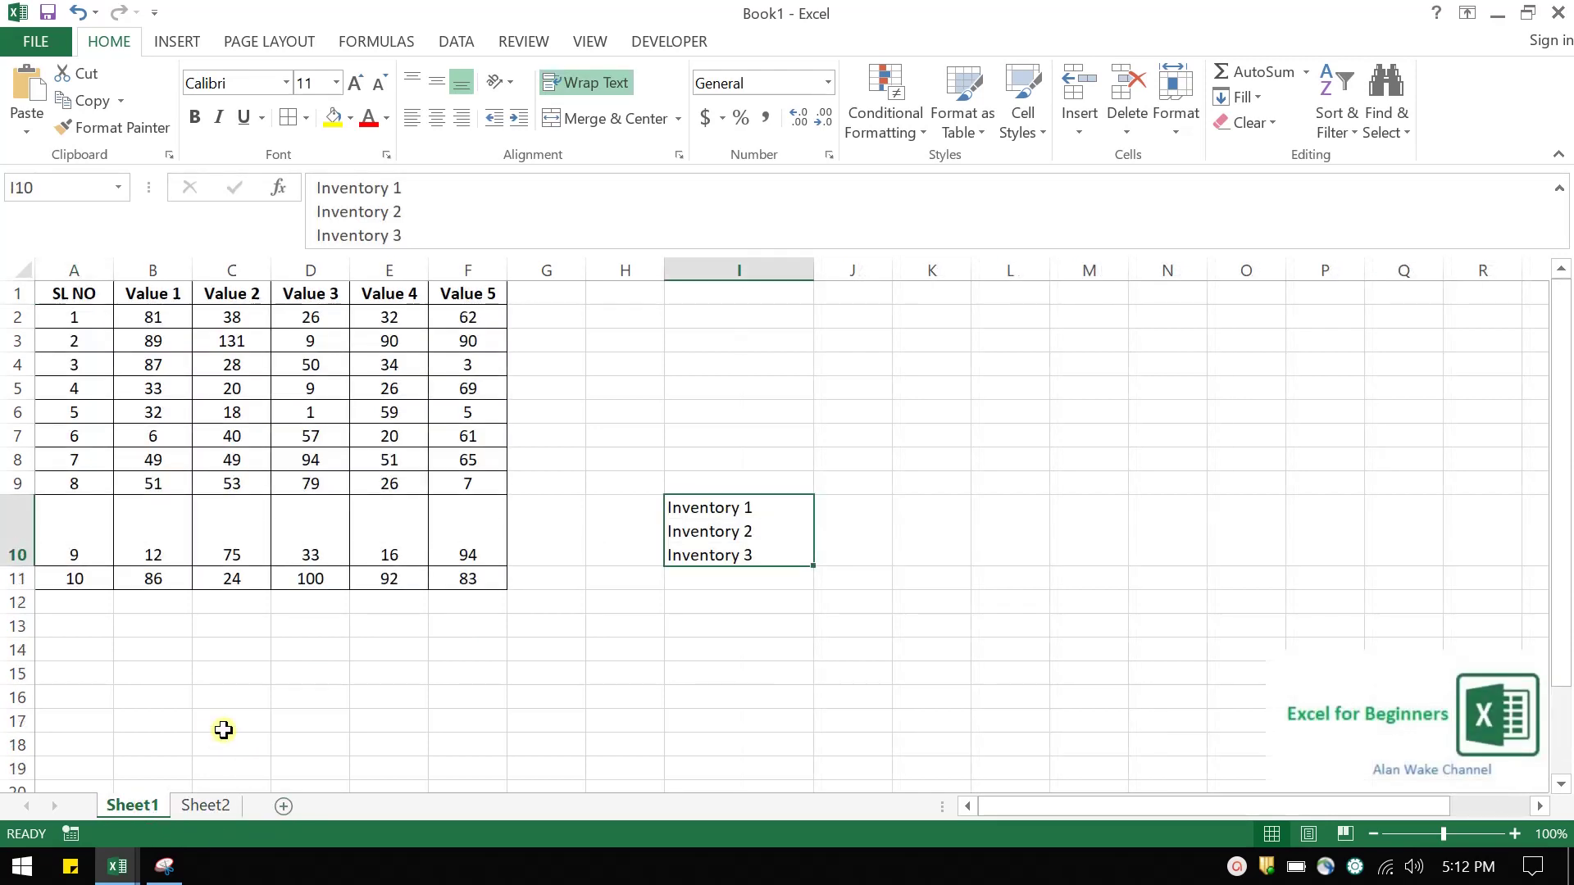
key(ctrl+Page_Down)
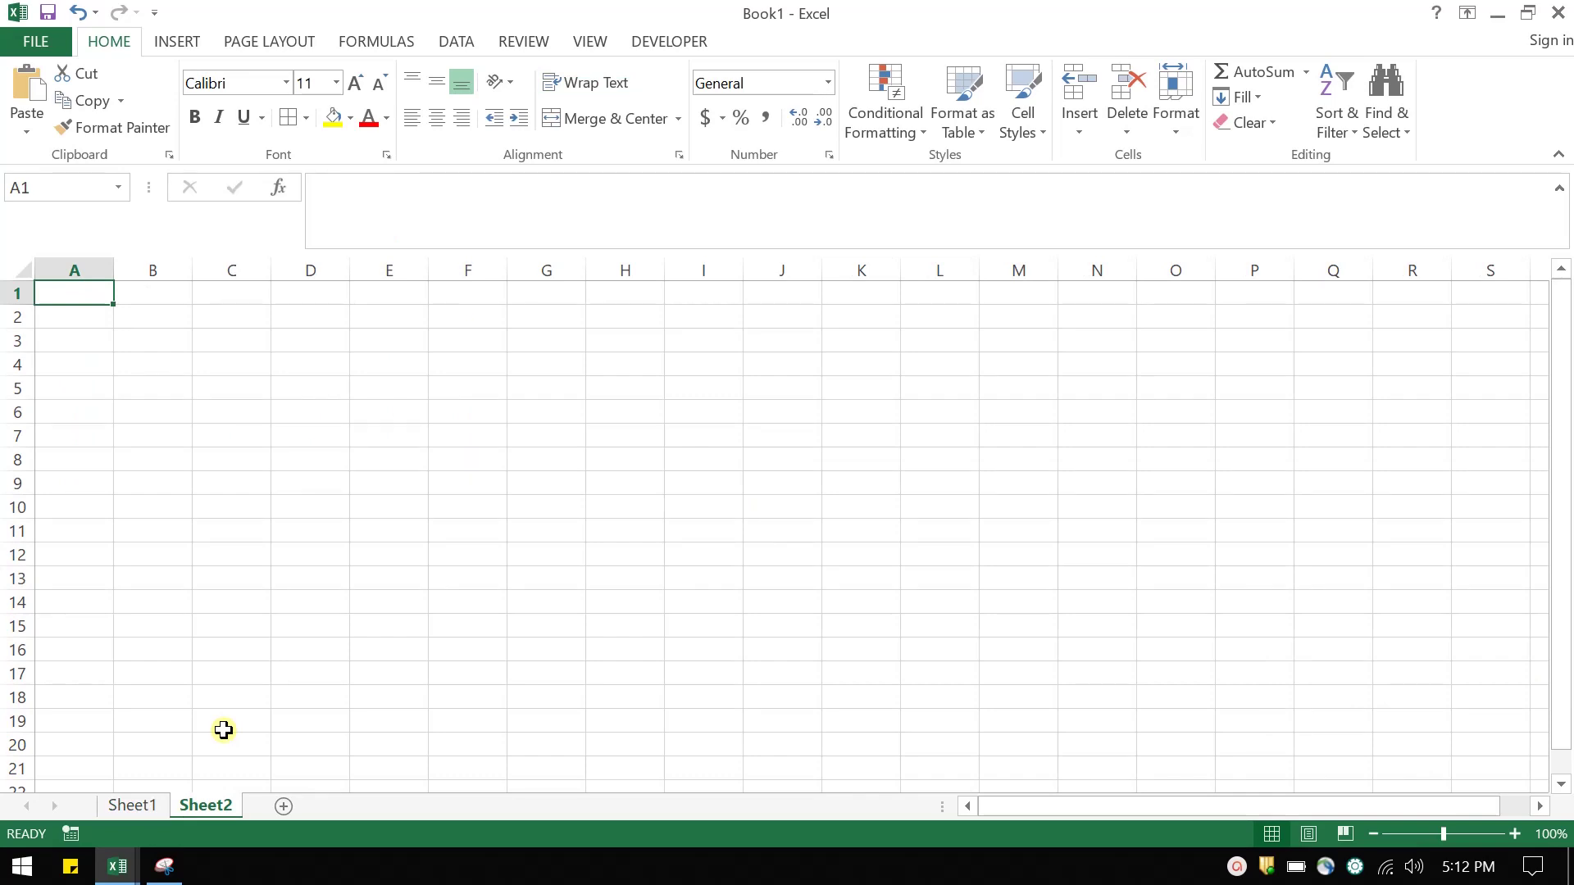
key(ctrl+Page_Up)
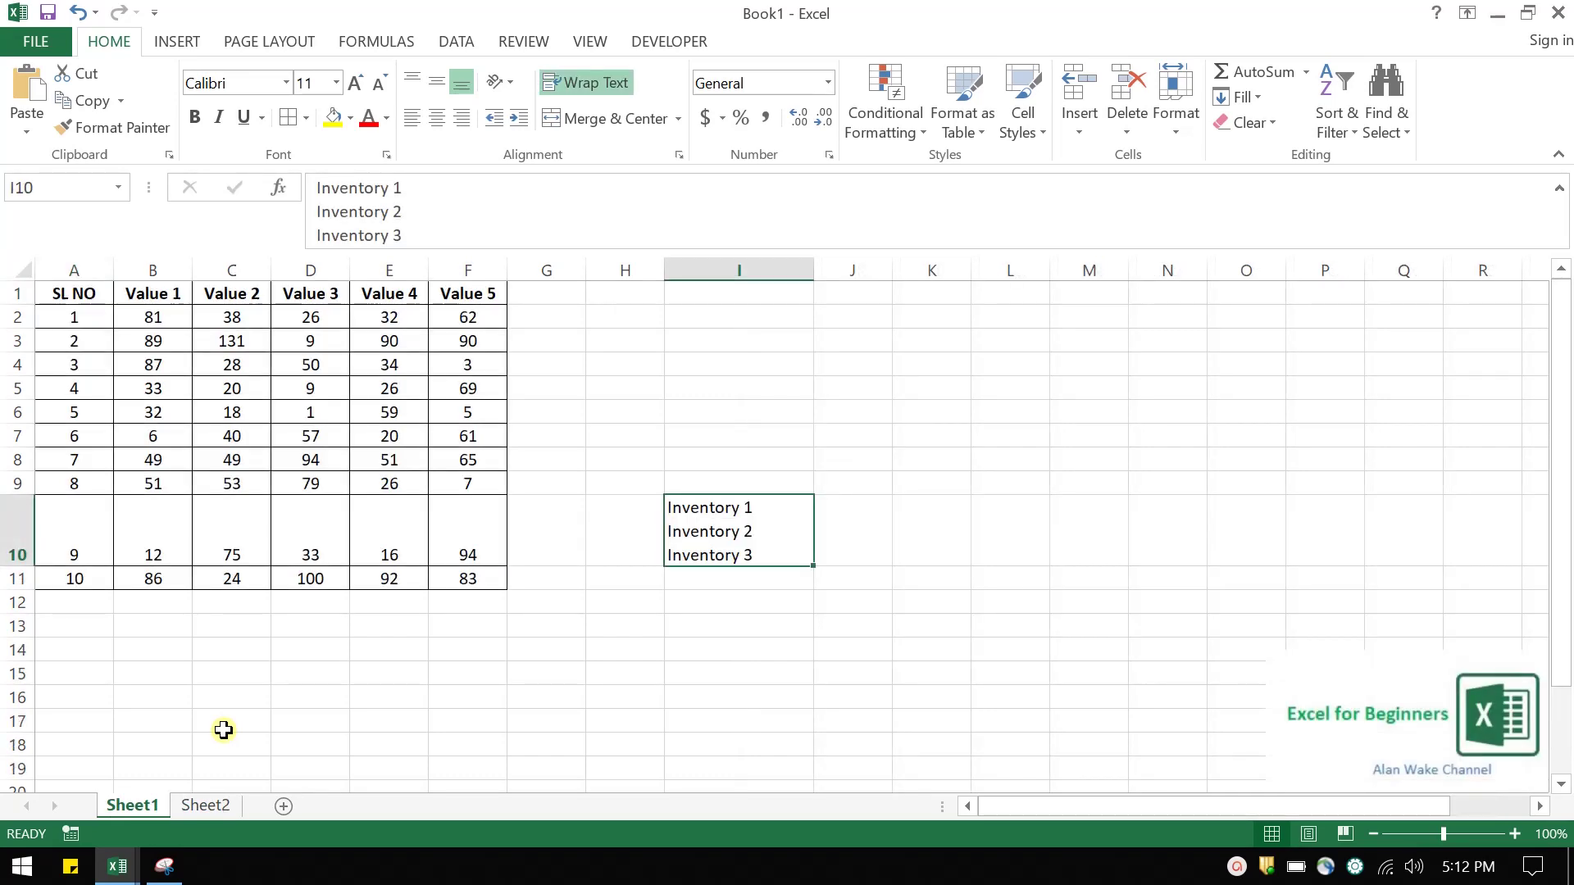
click(197, 810)
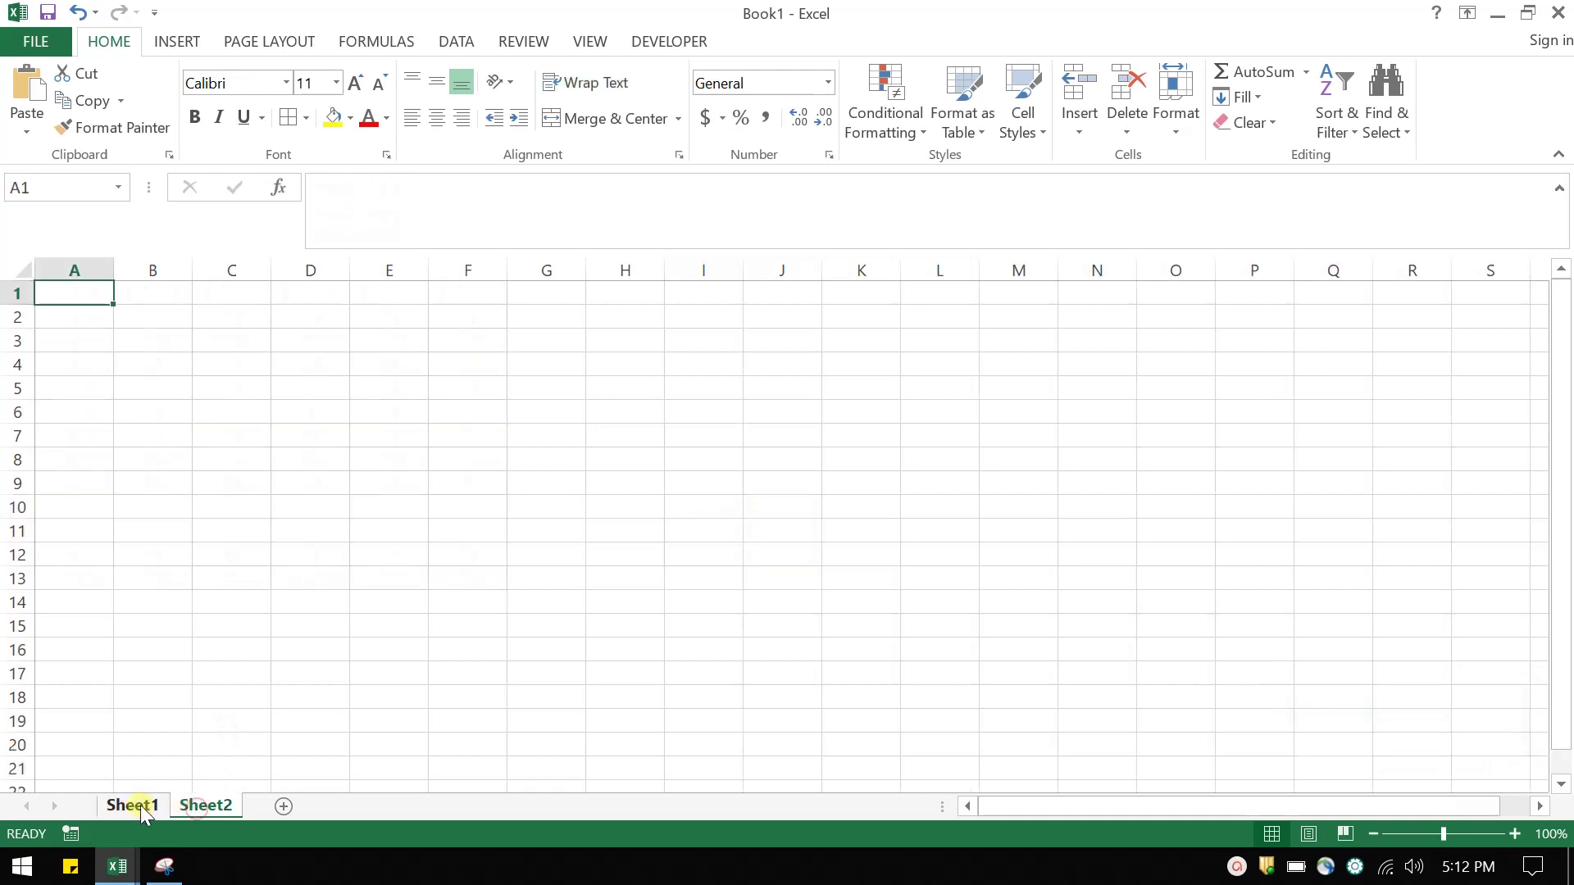
click(140, 805)
Select cell R2 and jump left across the data to the SL NO header in cell A1
click(1482, 316)
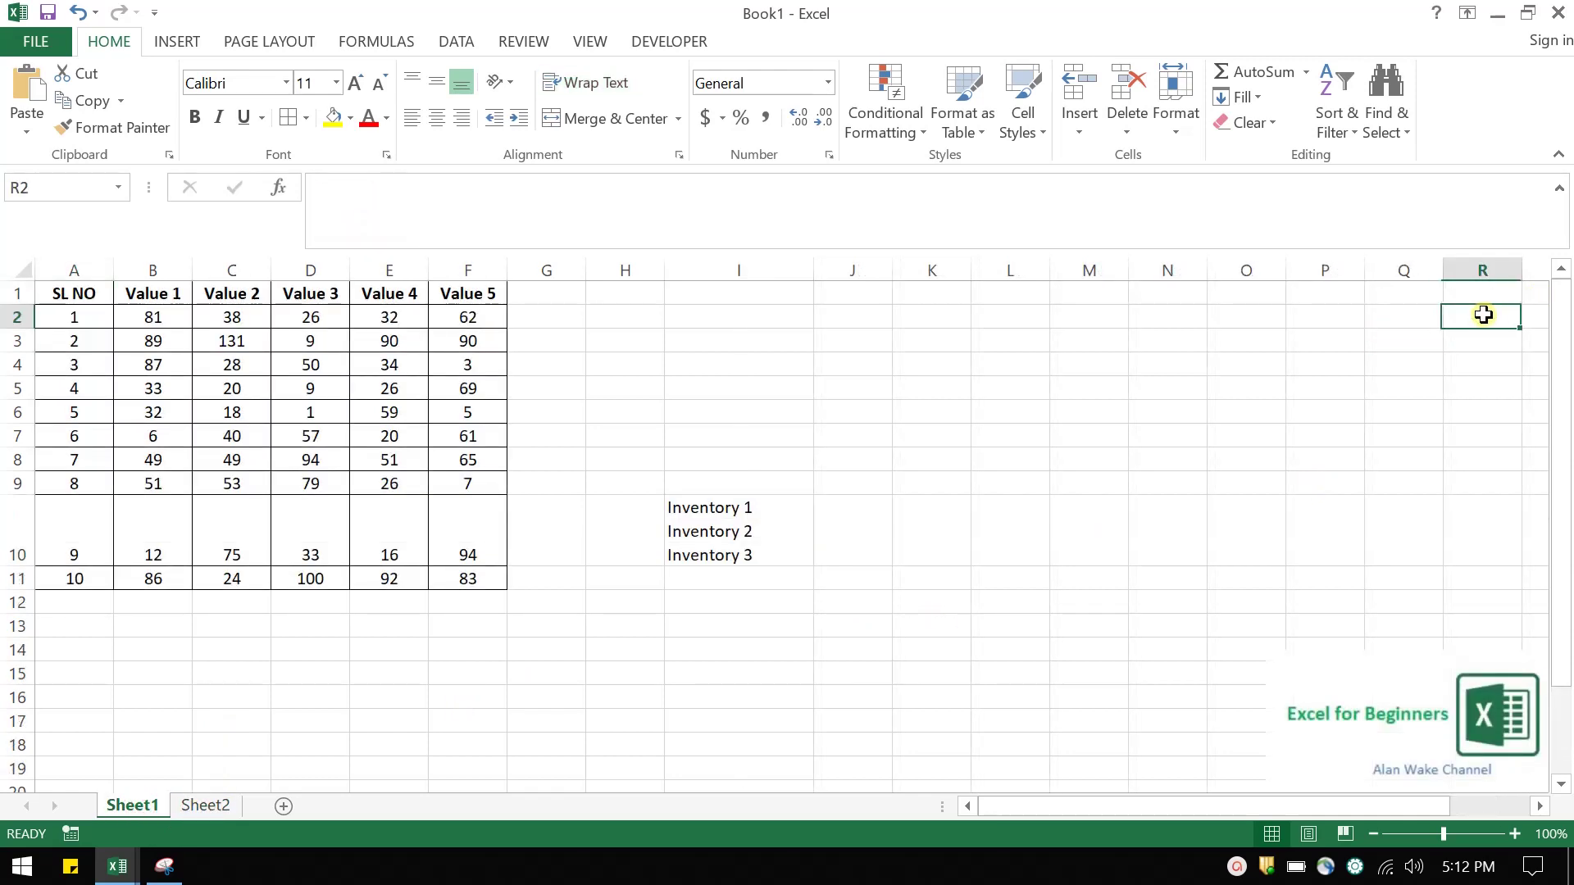
key(ctrl+Left)
key(ctrl+Left)
key(Up)
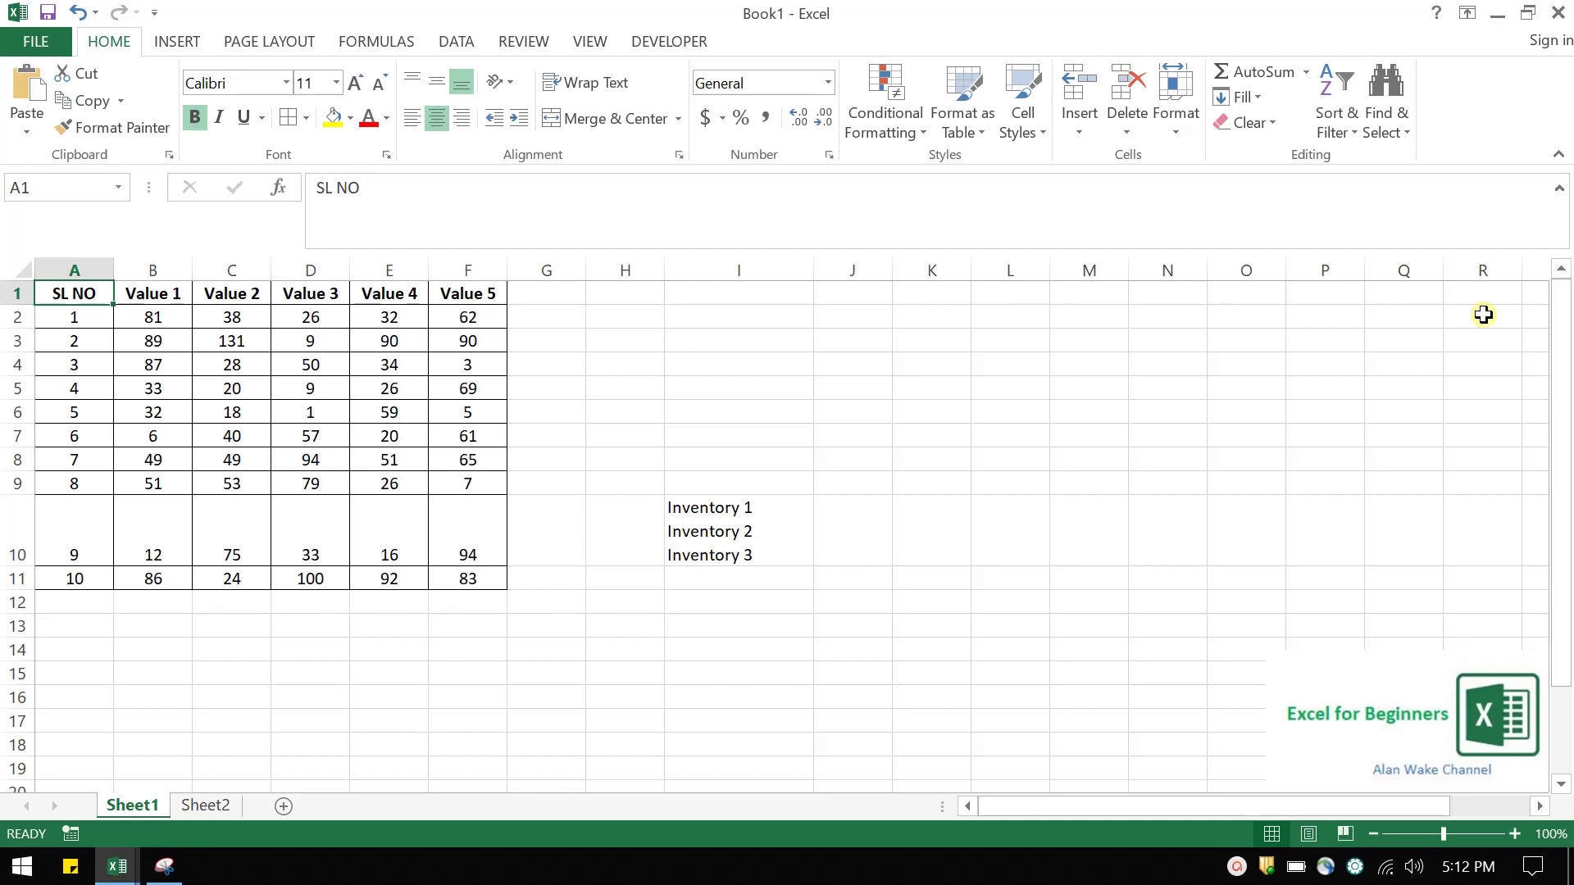
Select the entire row 3 from cell A3 and collapse the selection back to that cell, twice
key(Down)
key(Down)
key(shift+space)
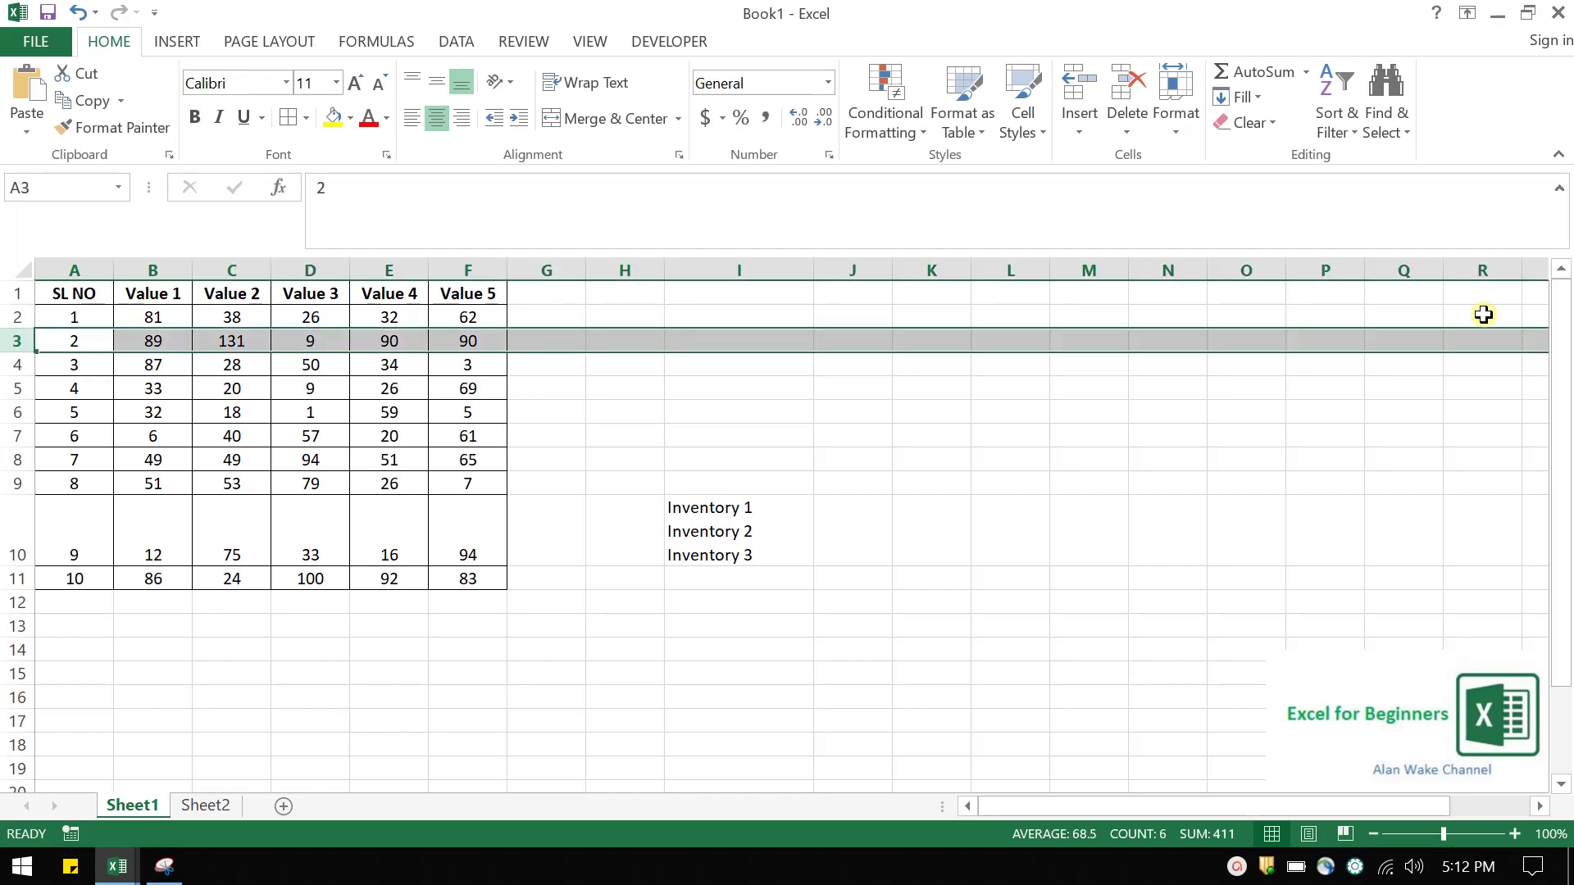
key(shift+BackSpace)
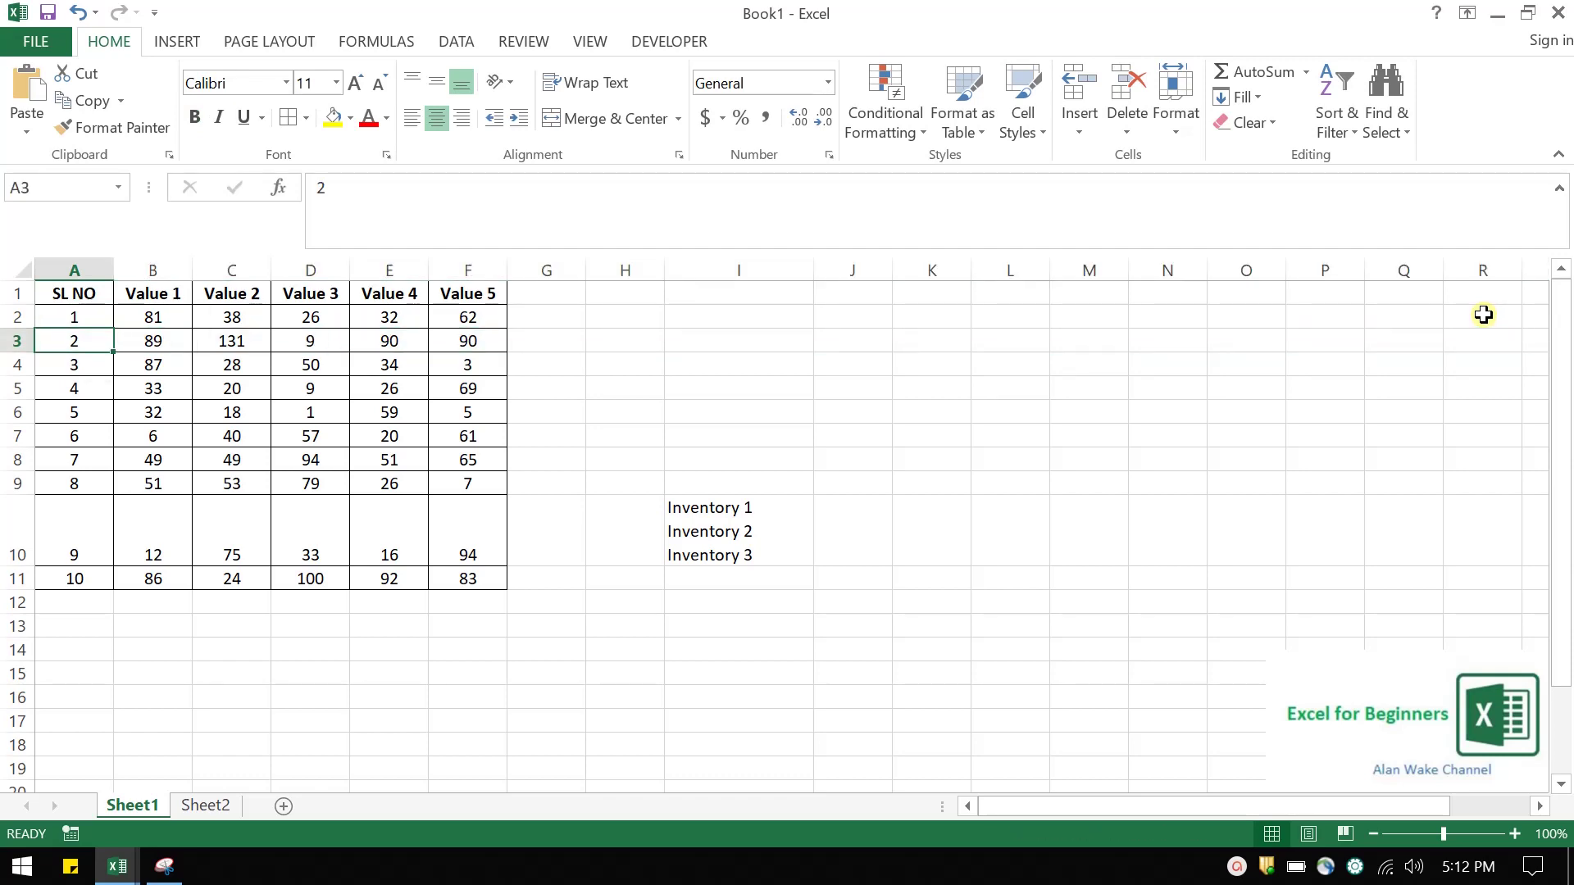
key(shift+space)
key(shift+BackSpace)
Select the entire column A, then the entire row 4 from cell B4
key(ctrl+space)
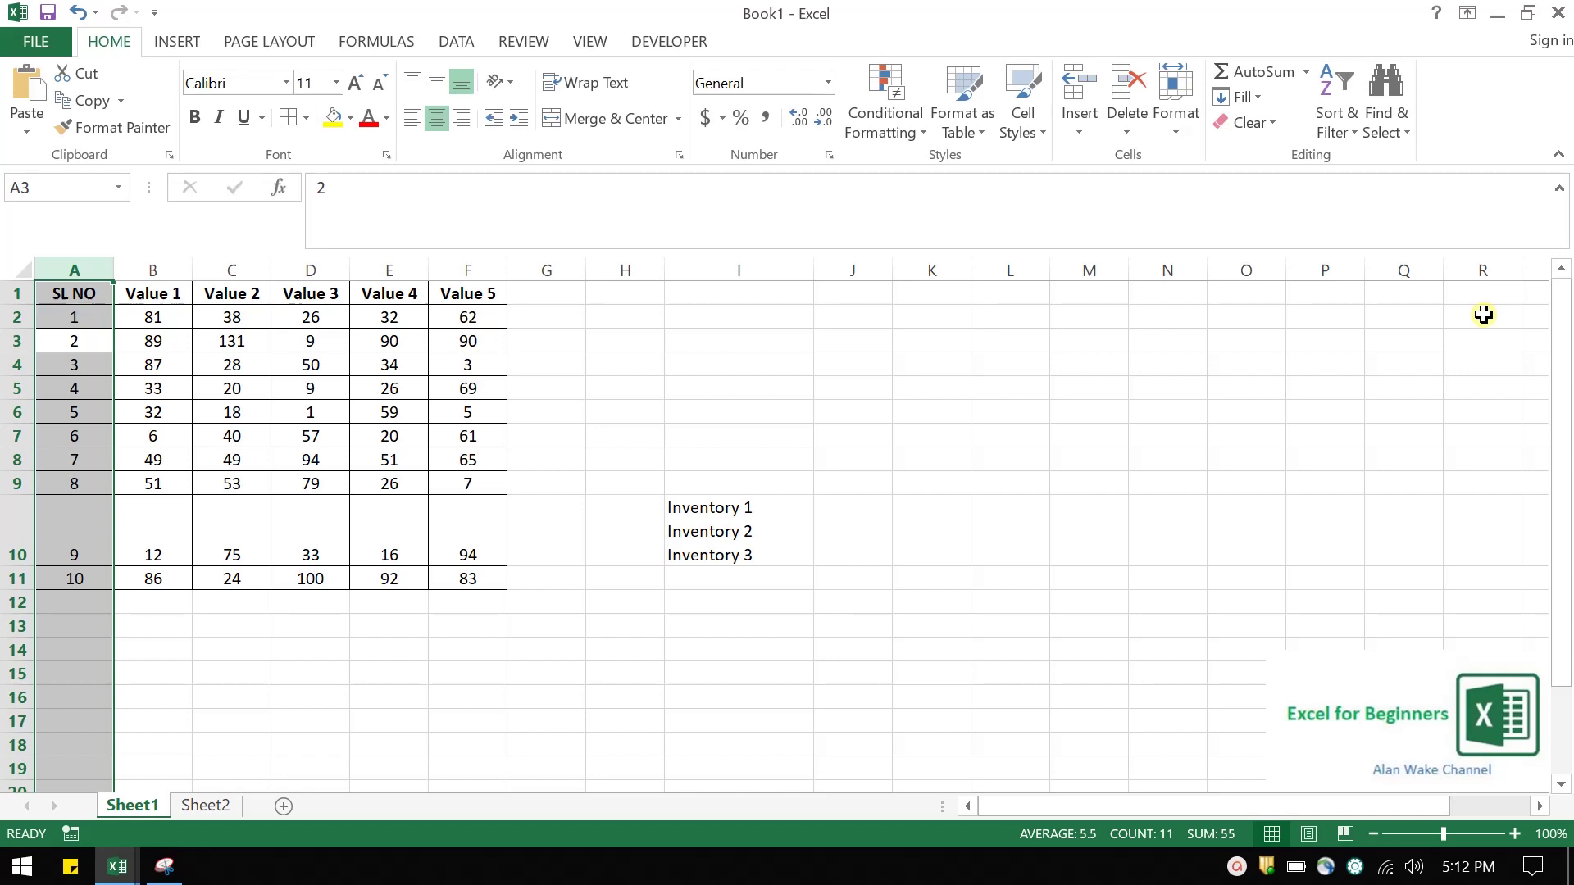
key(Down)
key(Right)
key(shift+space)
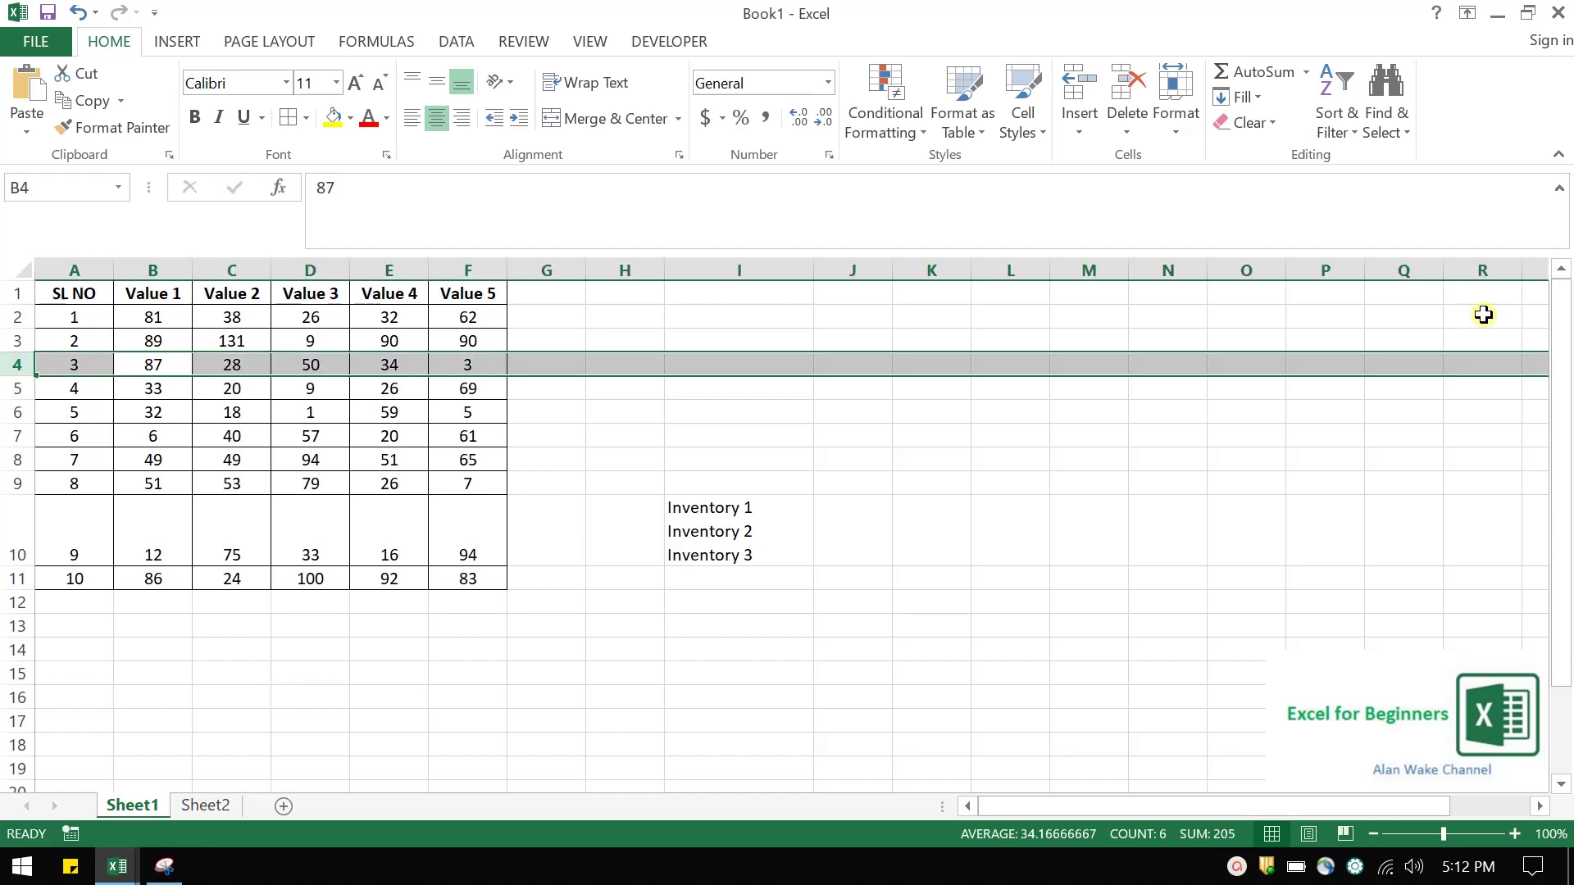
Deselect row 4, move up to the header row, step across to the Value 3 header and return to cell A1
key(Left)
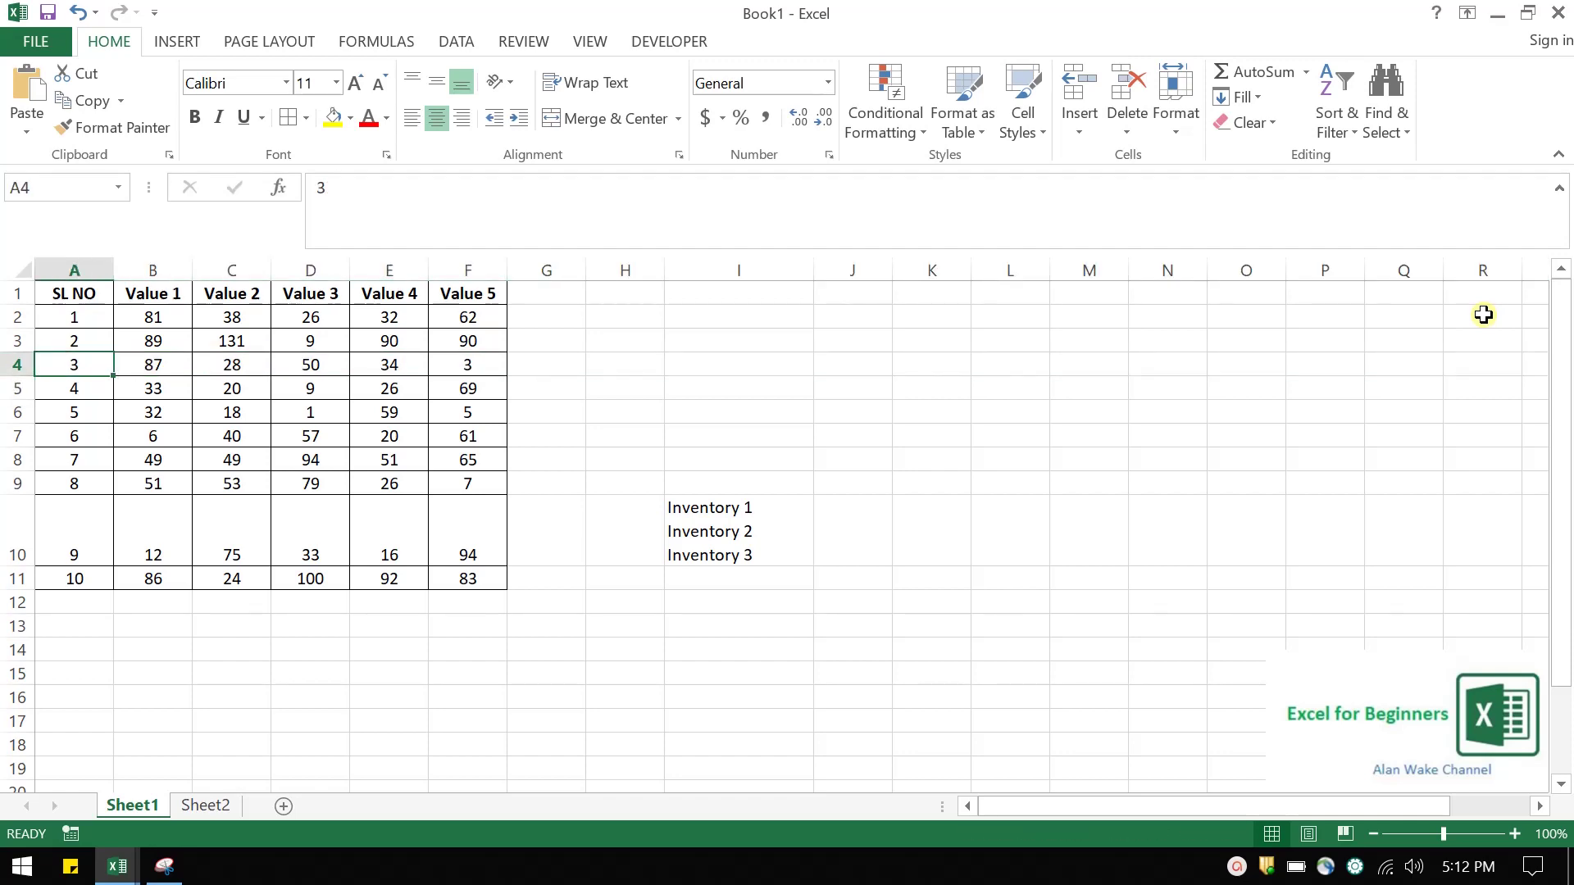
key(Up)
key(Up)
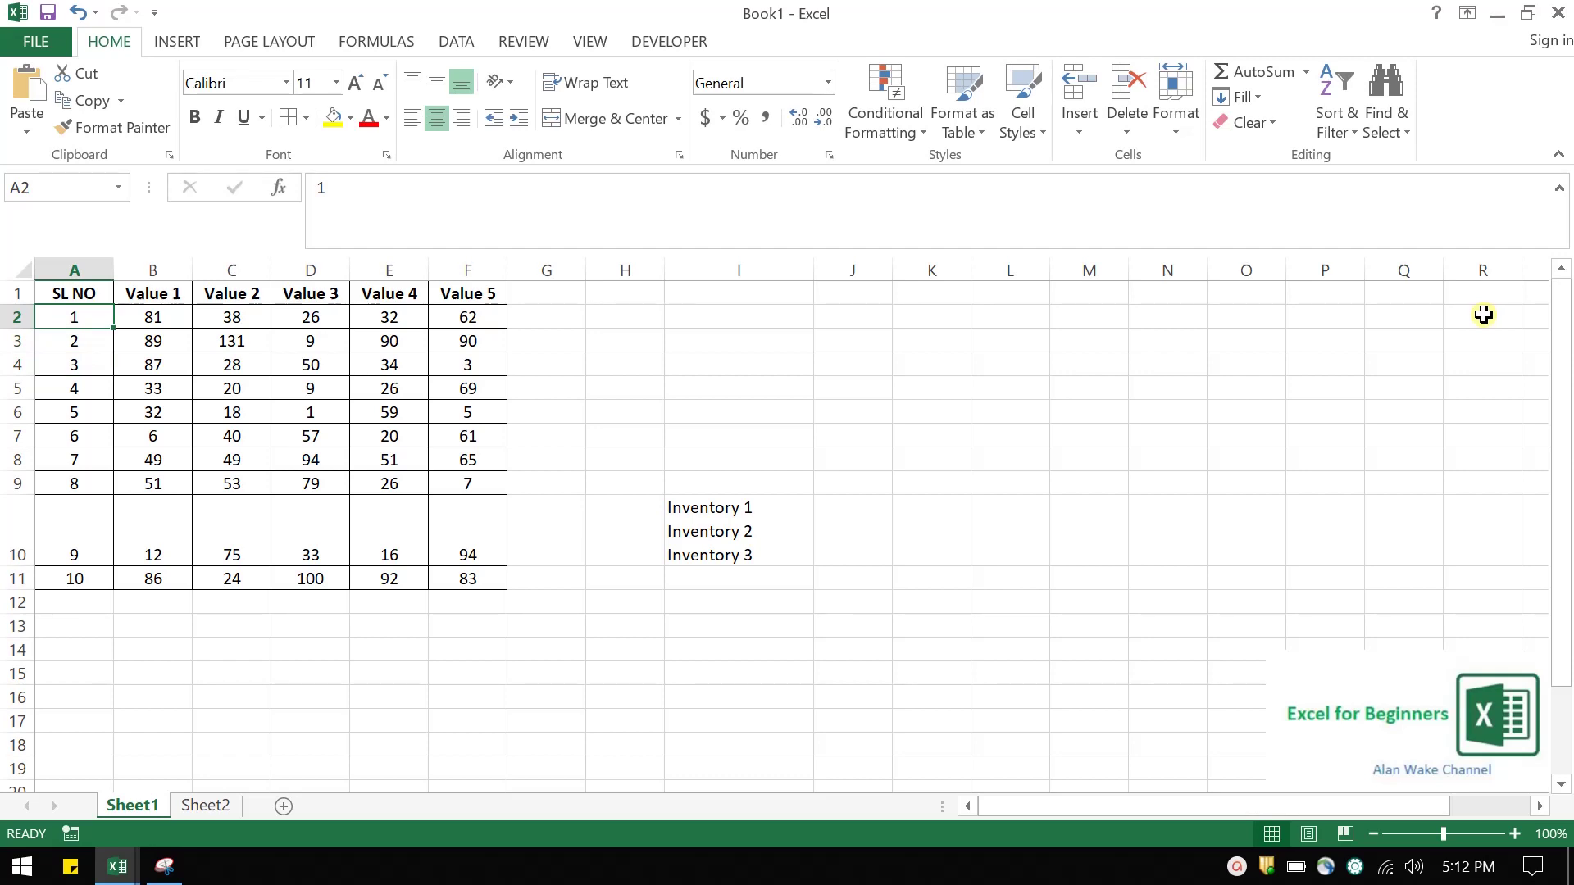
key(Up)
key(Right)
key(Right)
key(Right)
key(Left)
key(Left)
key(Left)
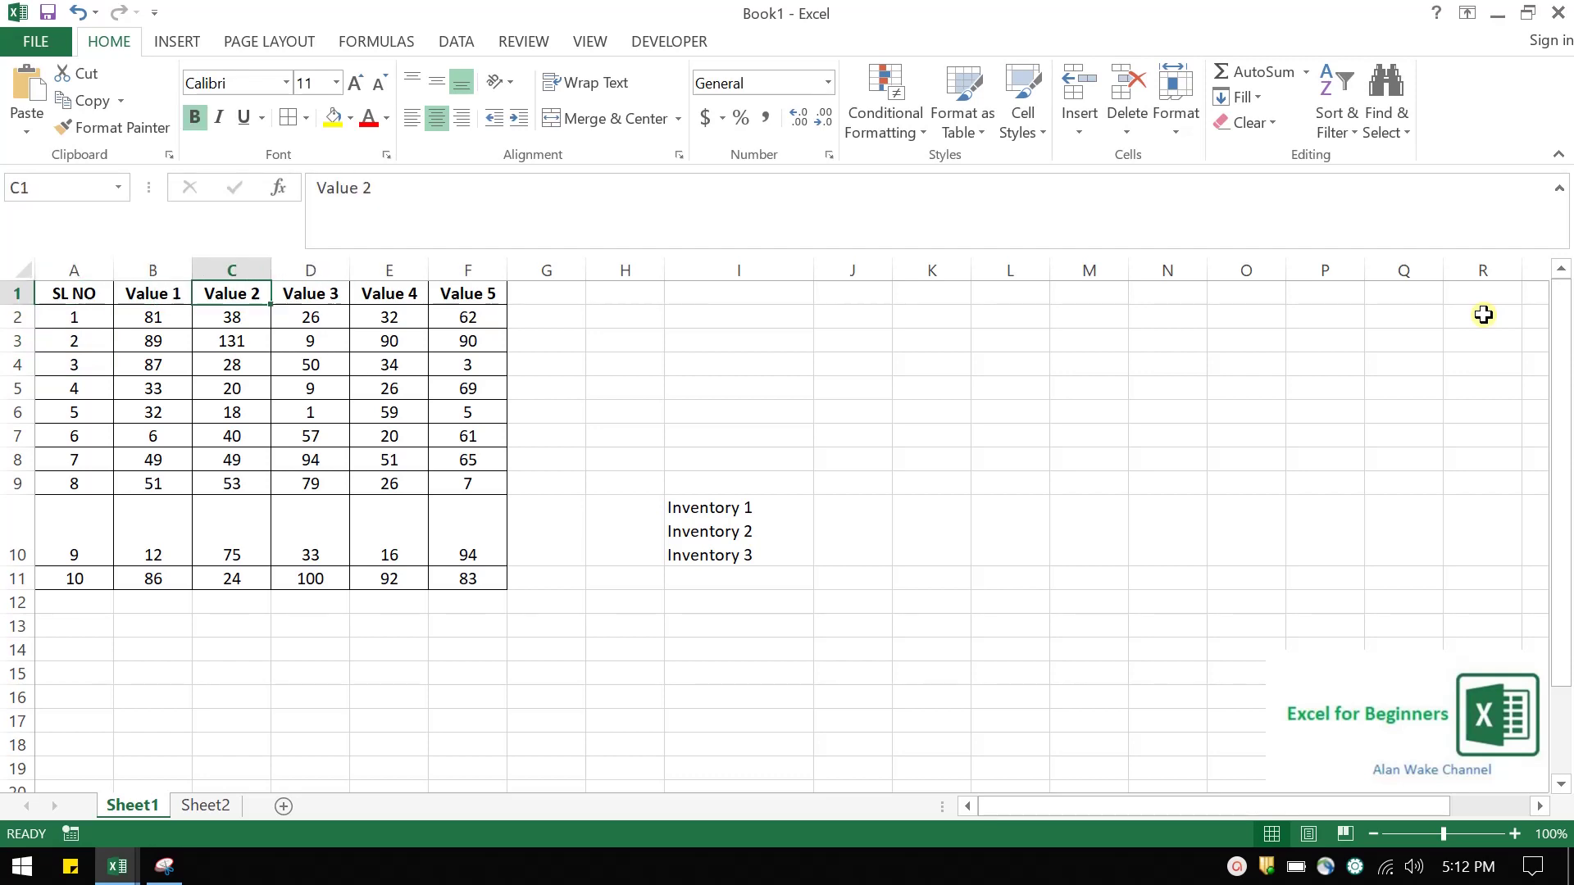
Extend the selection from A1 one cell at a time across the headers and down to cover A1:F11
key(shift+Right)
key(shift+Right)
key(shift+Right)
key(shift+Right)
key(shift+Right)
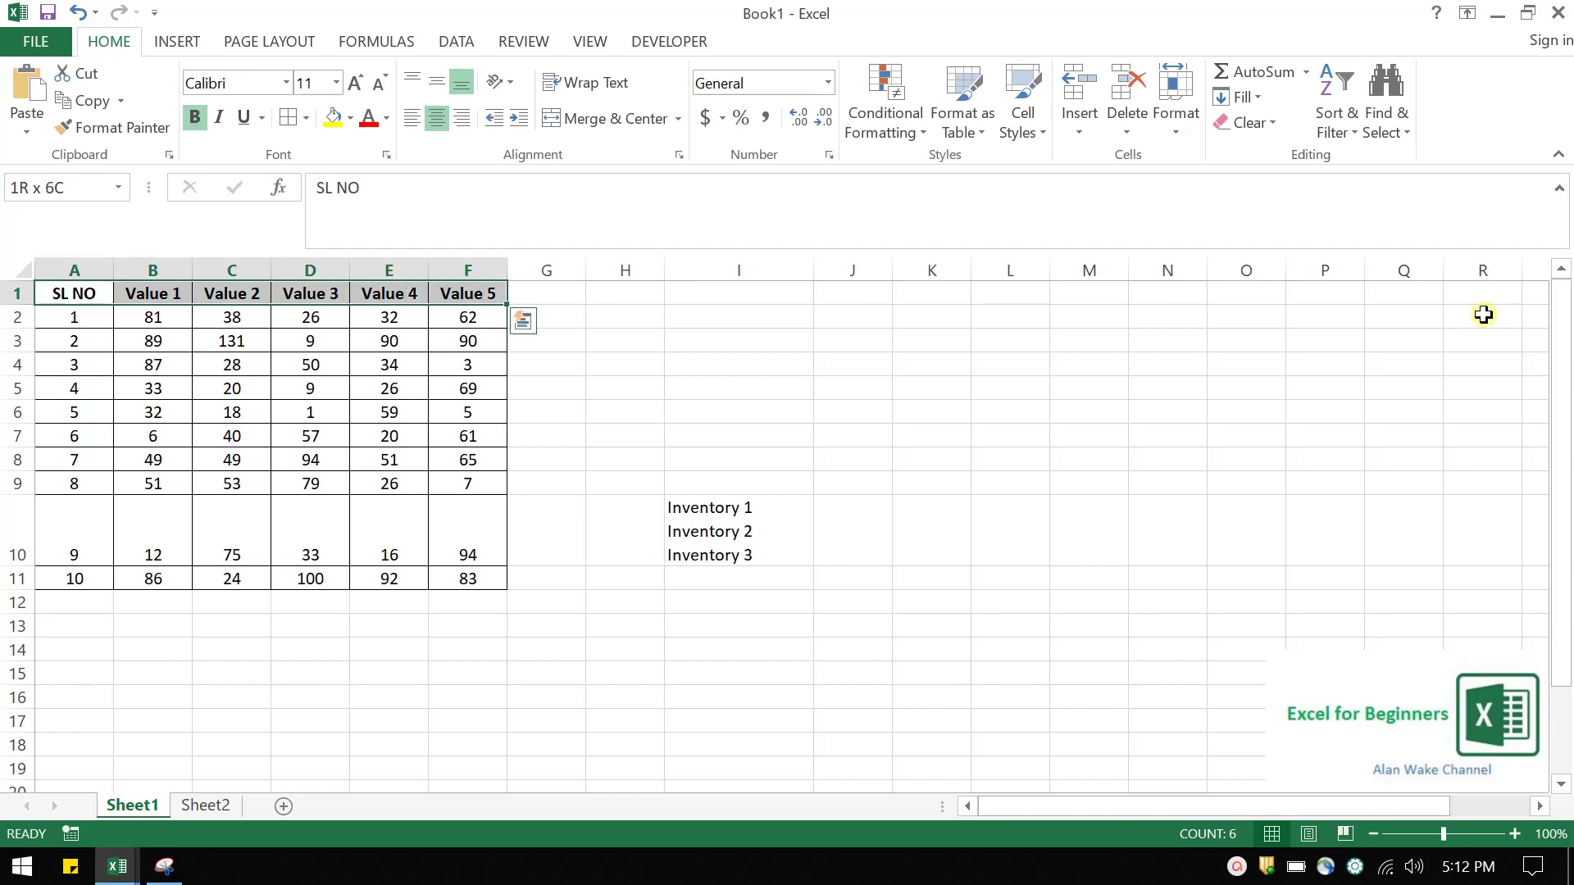
key(shift+Down)
key(shift+Down)
key(shift+Down)
key(shift+Down)
key(shift+Down)
key(shift+Down)
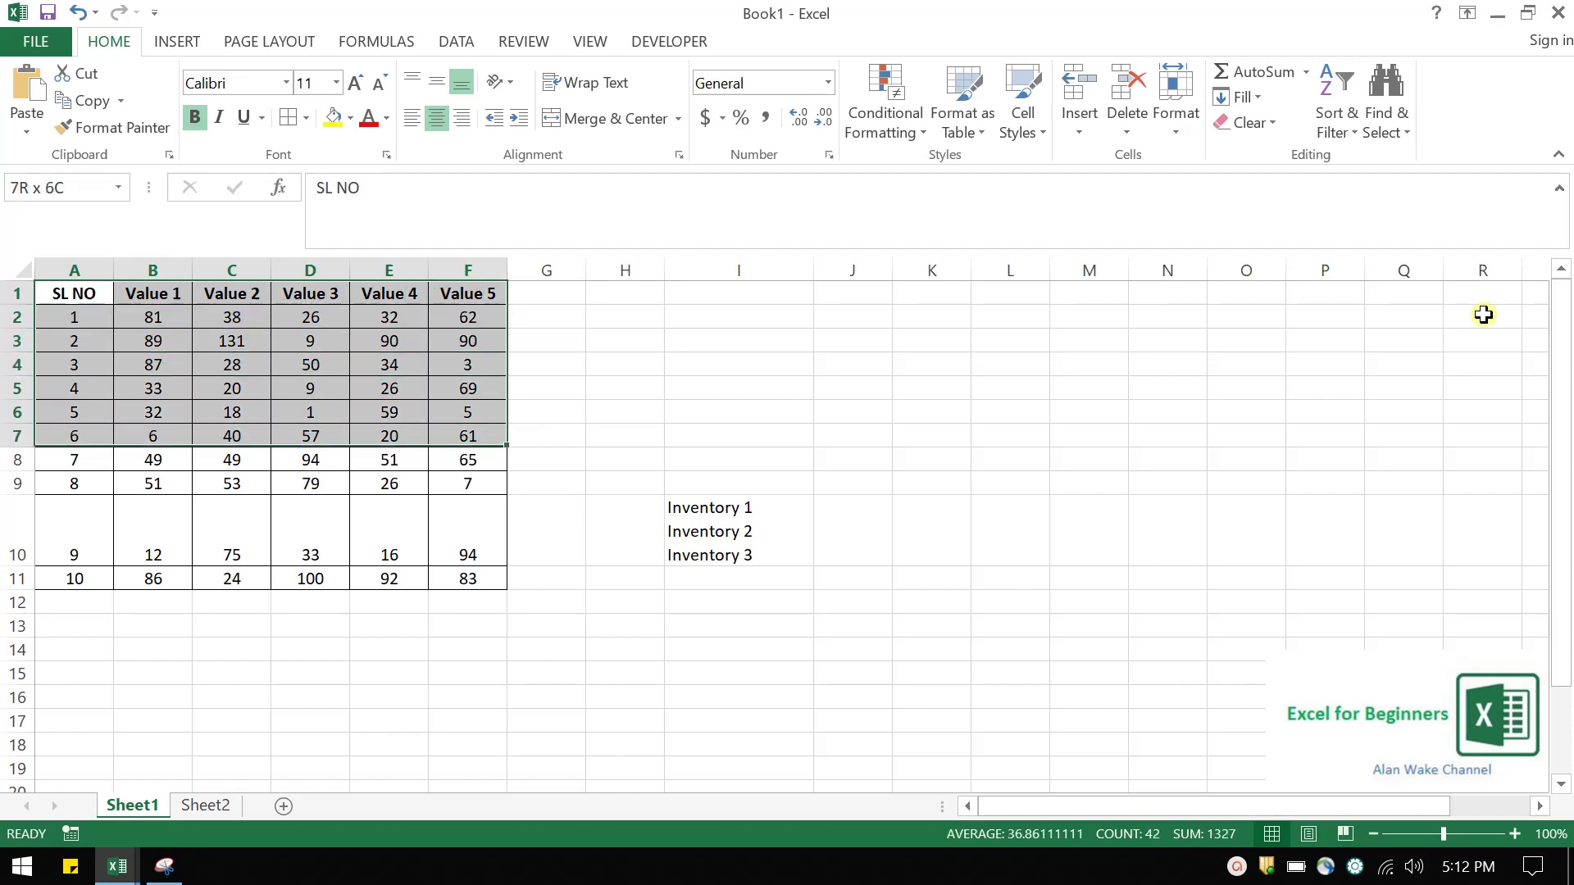
key(shift+Down)
key(shift+Down)
key(shift+Down)
key(shift+Down)
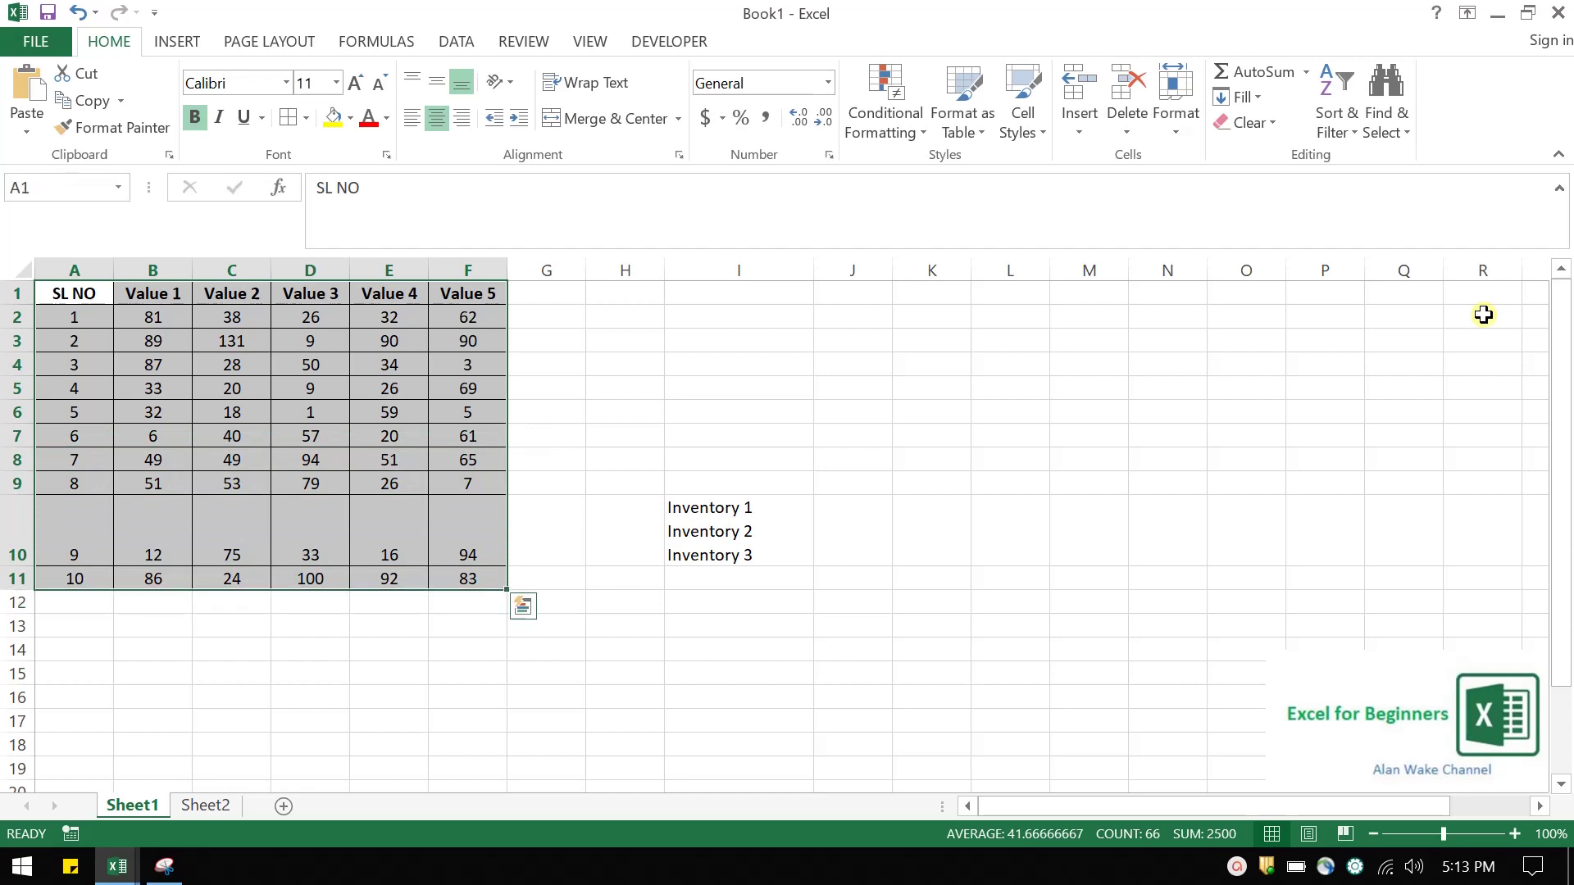
Clear the selection to cell A1 and select the whole table in one action, twice
key(Up)
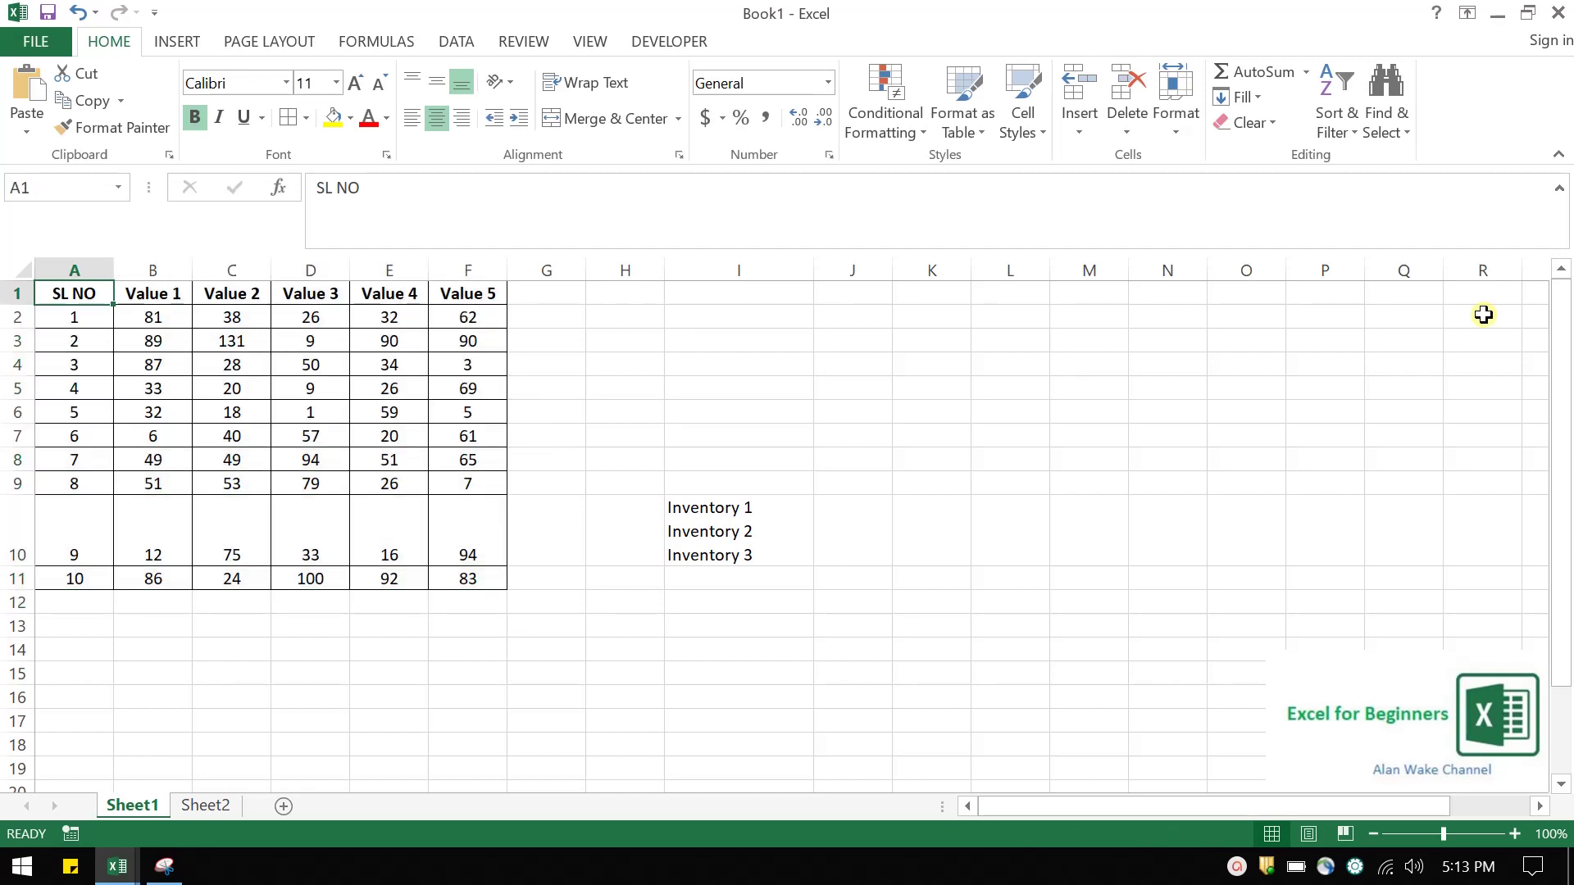
key(ctrl+a)
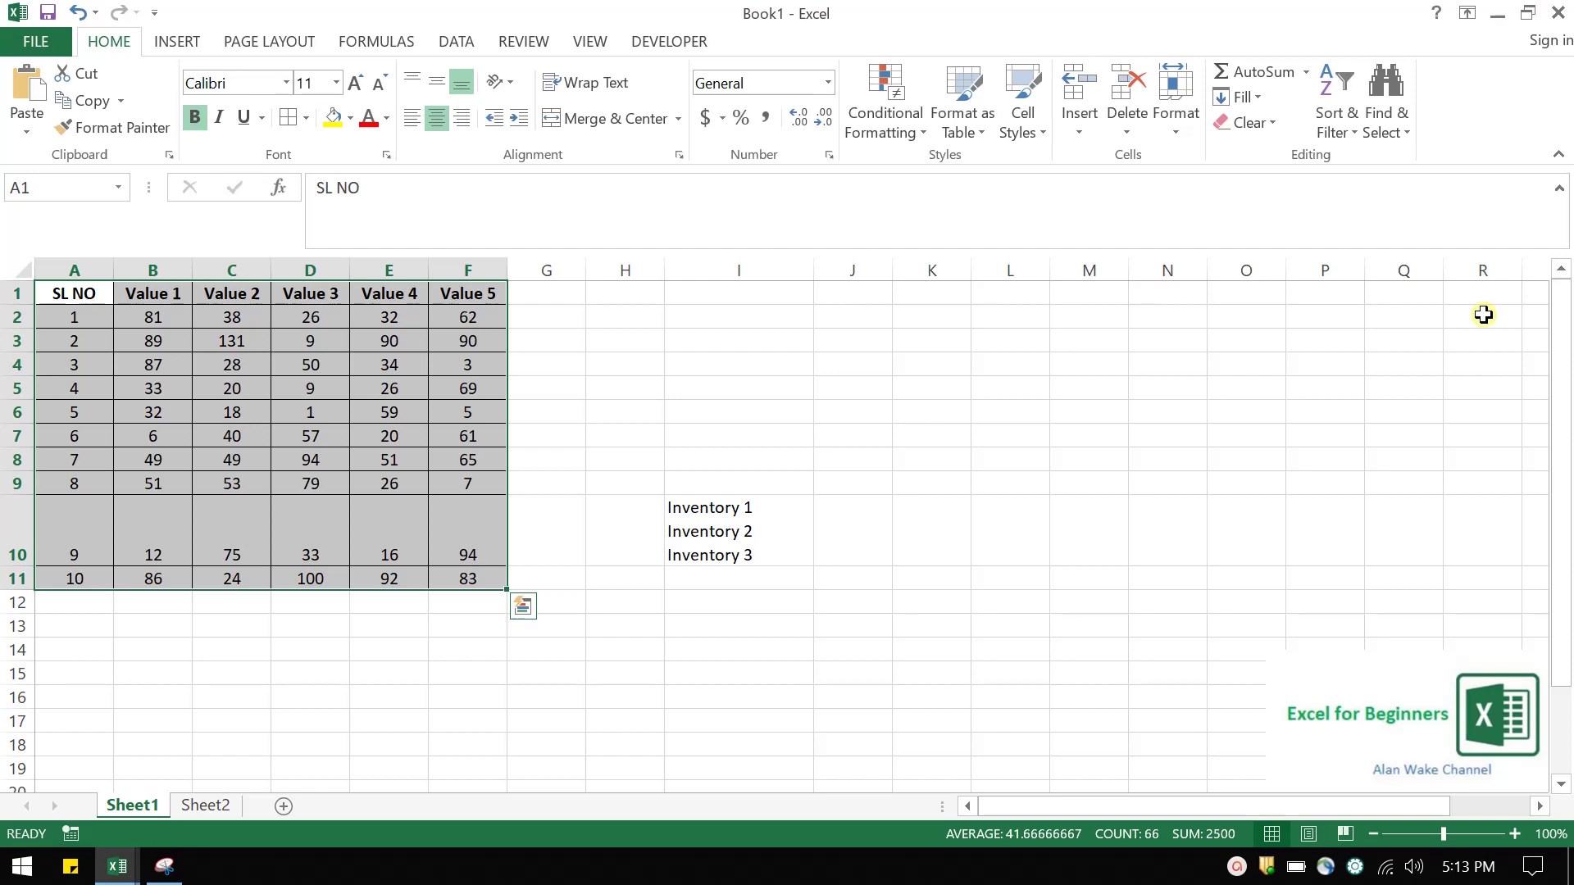
key(ctrl+Home)
key(ctrl+a)
Open Find and close it, then open Replace and close it without searching
key(ctrl+f)
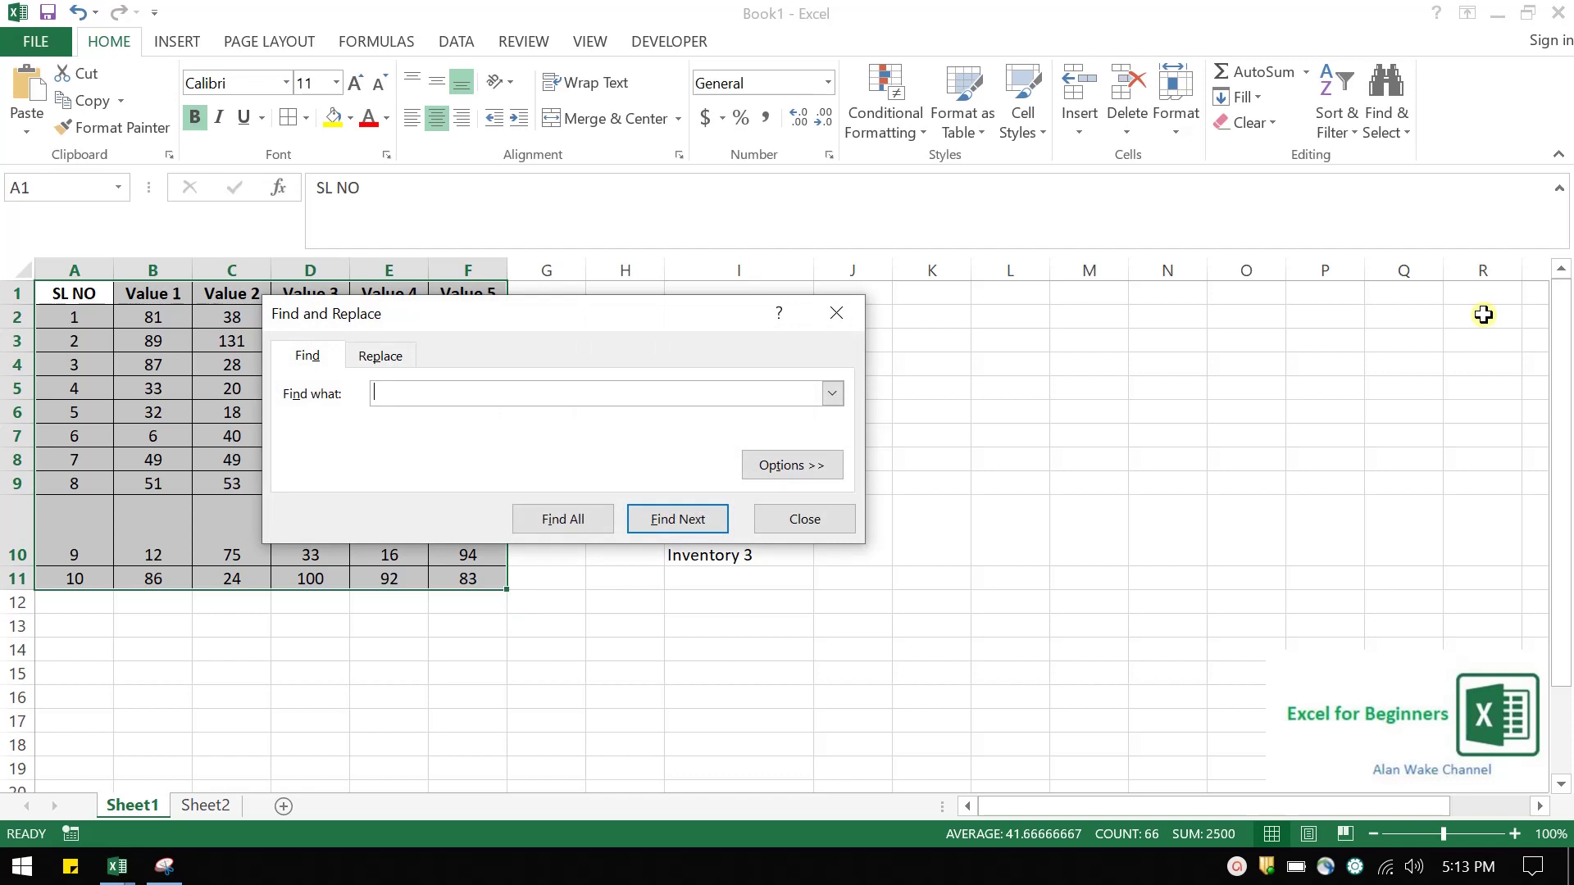
key(Escape)
key(ctrl+h)
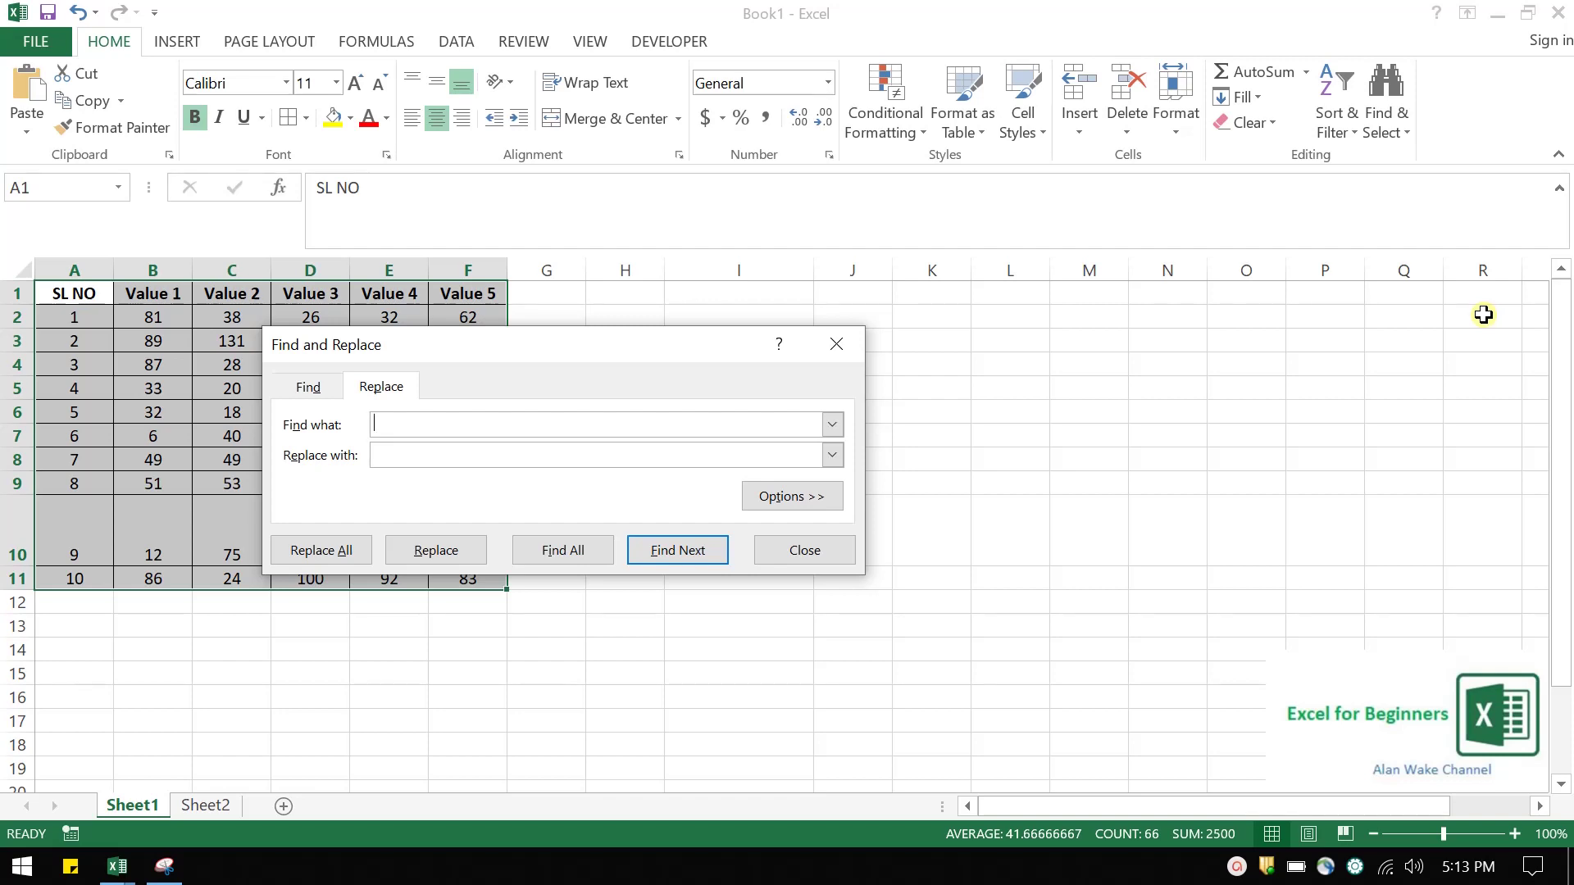
key(Escape)
Select the table A1:F11 from cell A1 by extending to the last filled column and last filled row
key(Up)
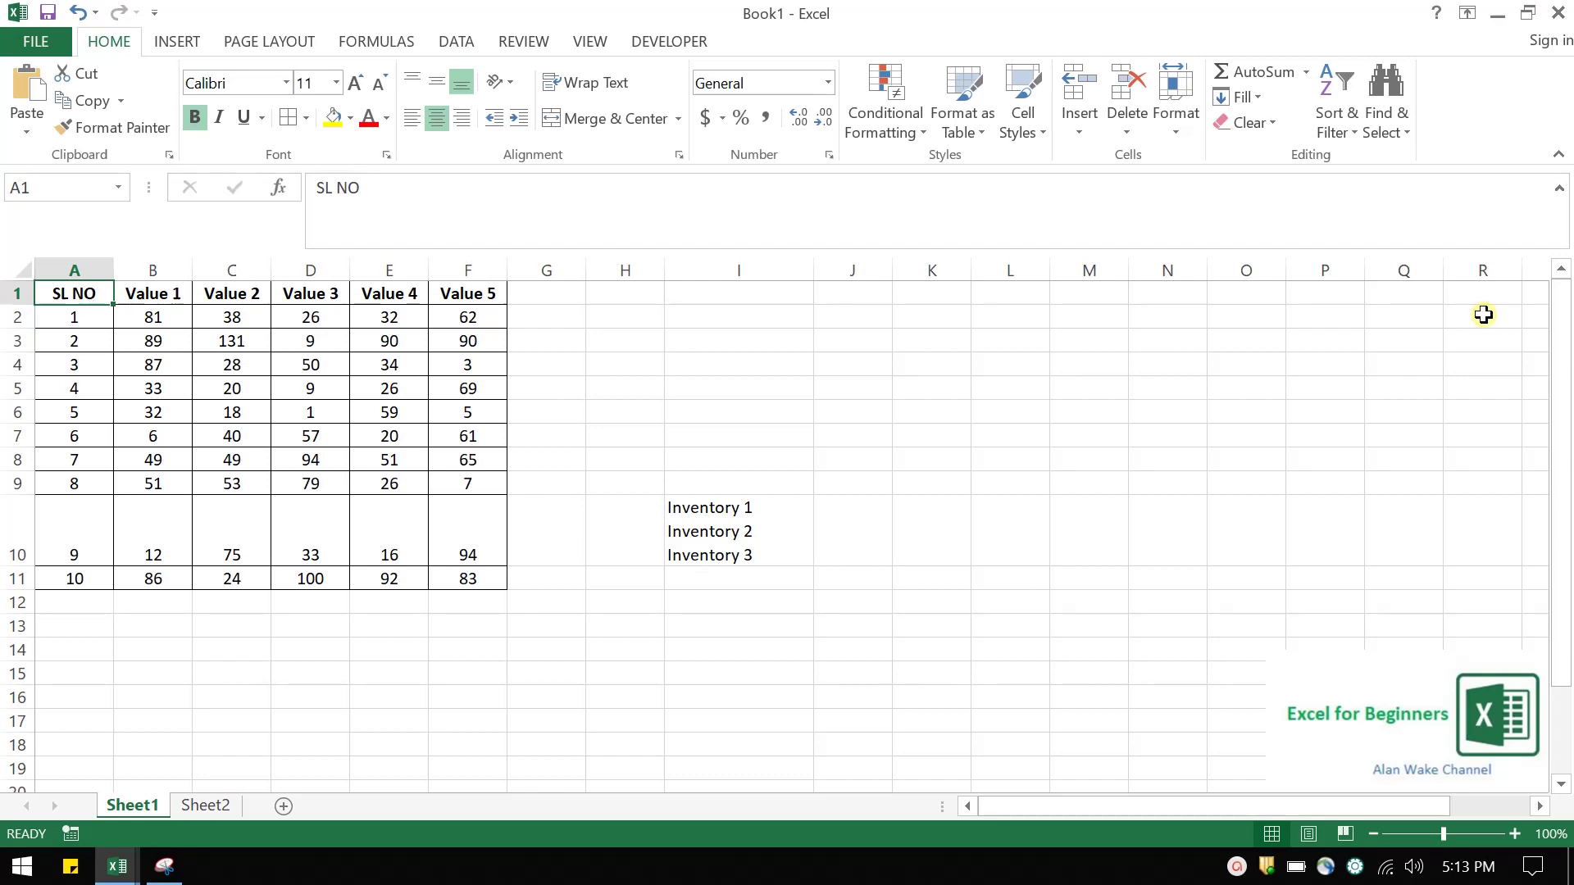
key(ctrl+shift+Right)
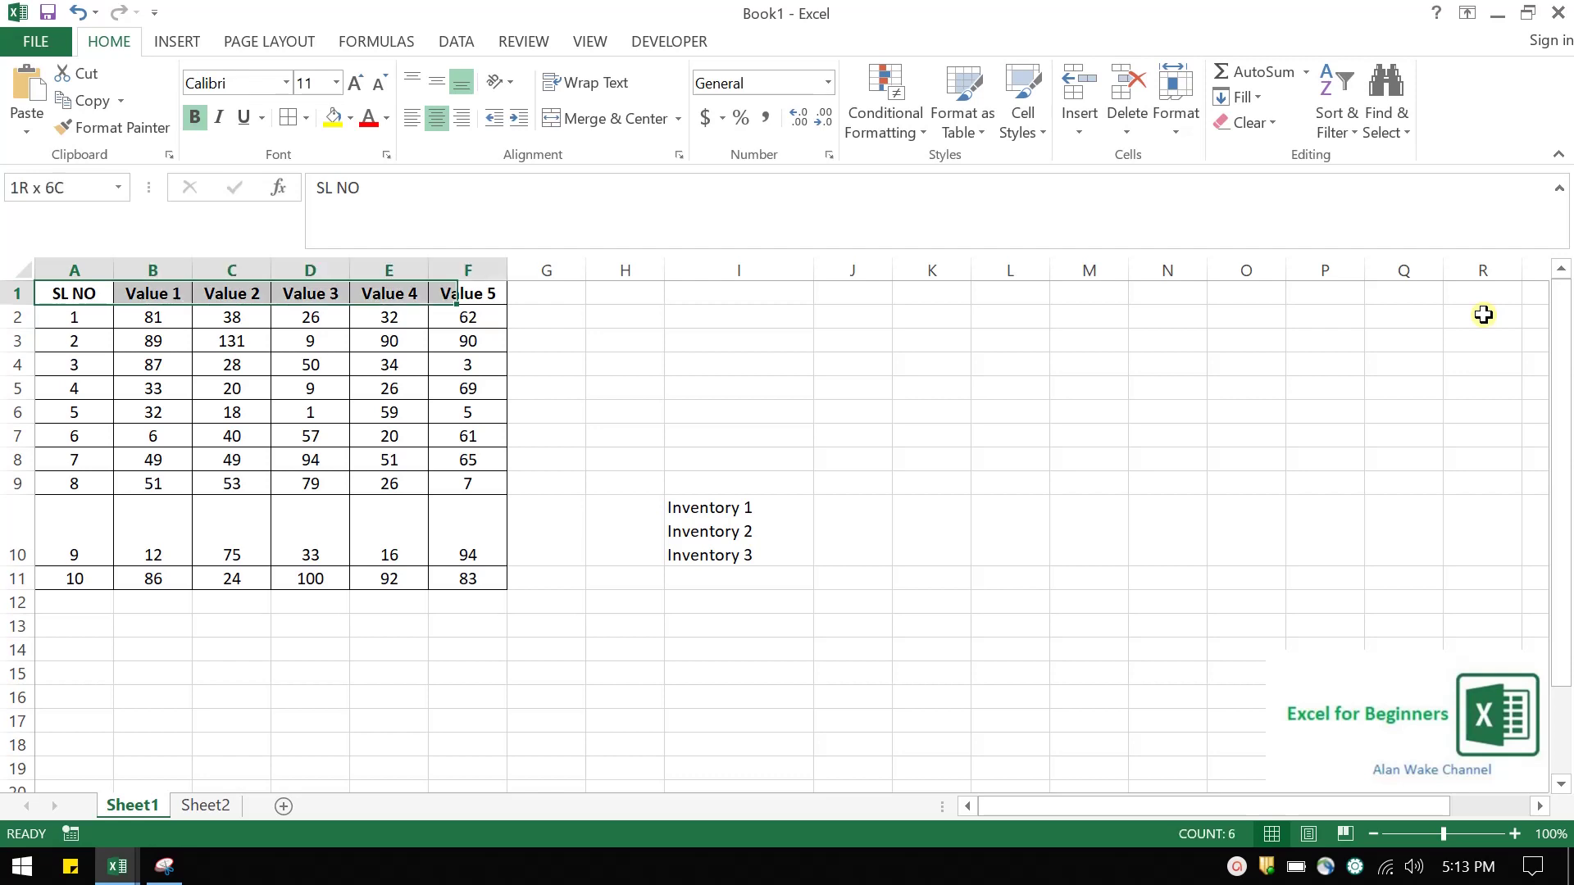
key(ctrl+shift+Down)
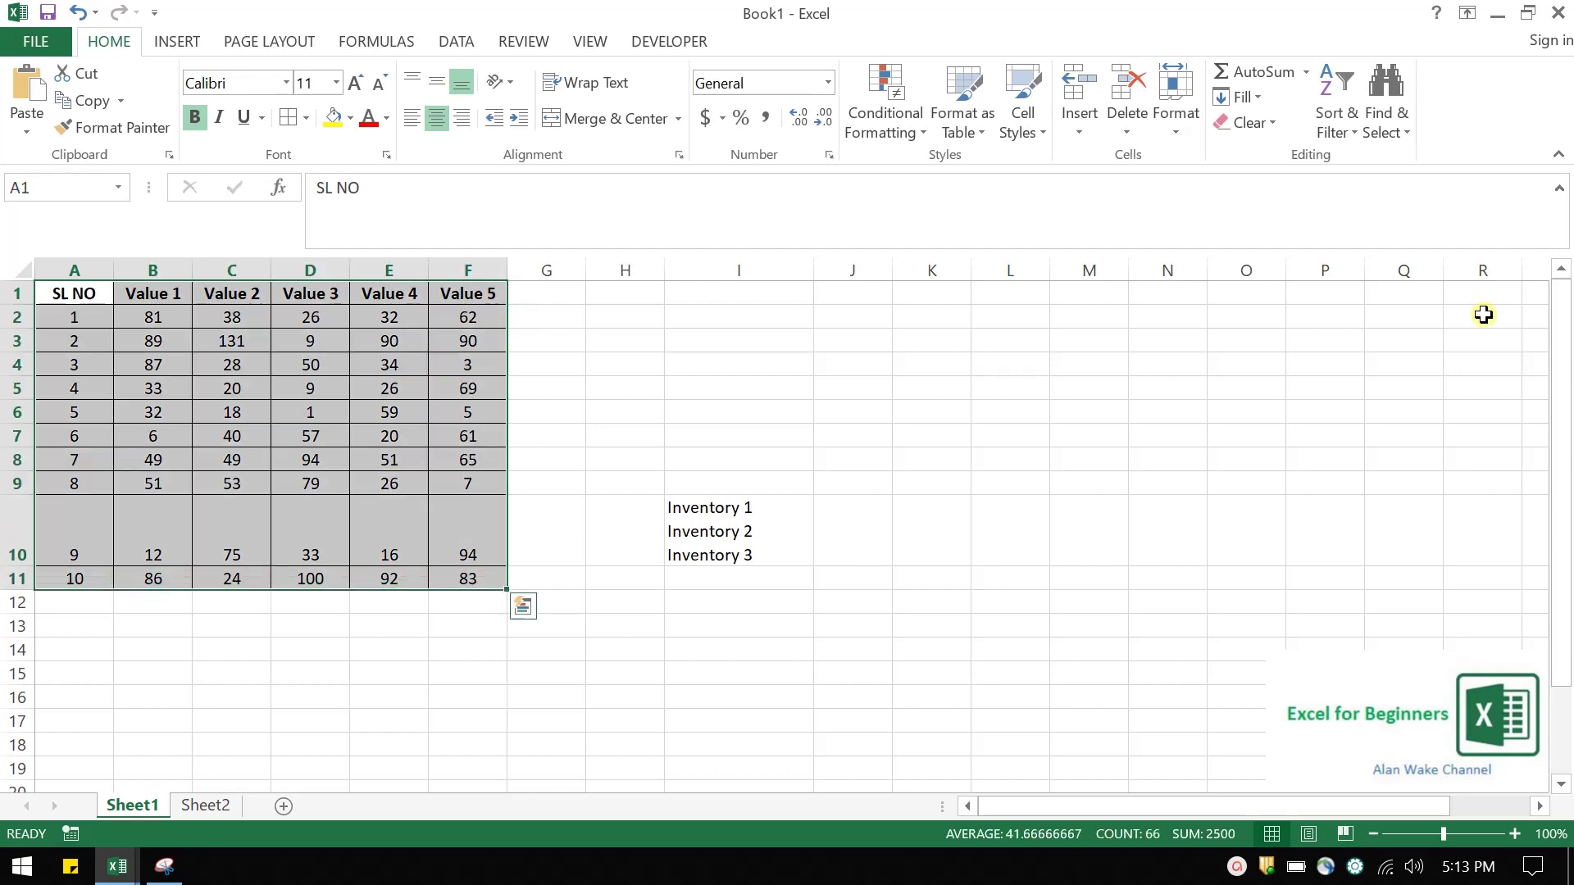
Insert a PivotTable from Sheet1 A1:F11 on a new worksheet, with SL NO as rows and Value 1 as summed values
key(alt)
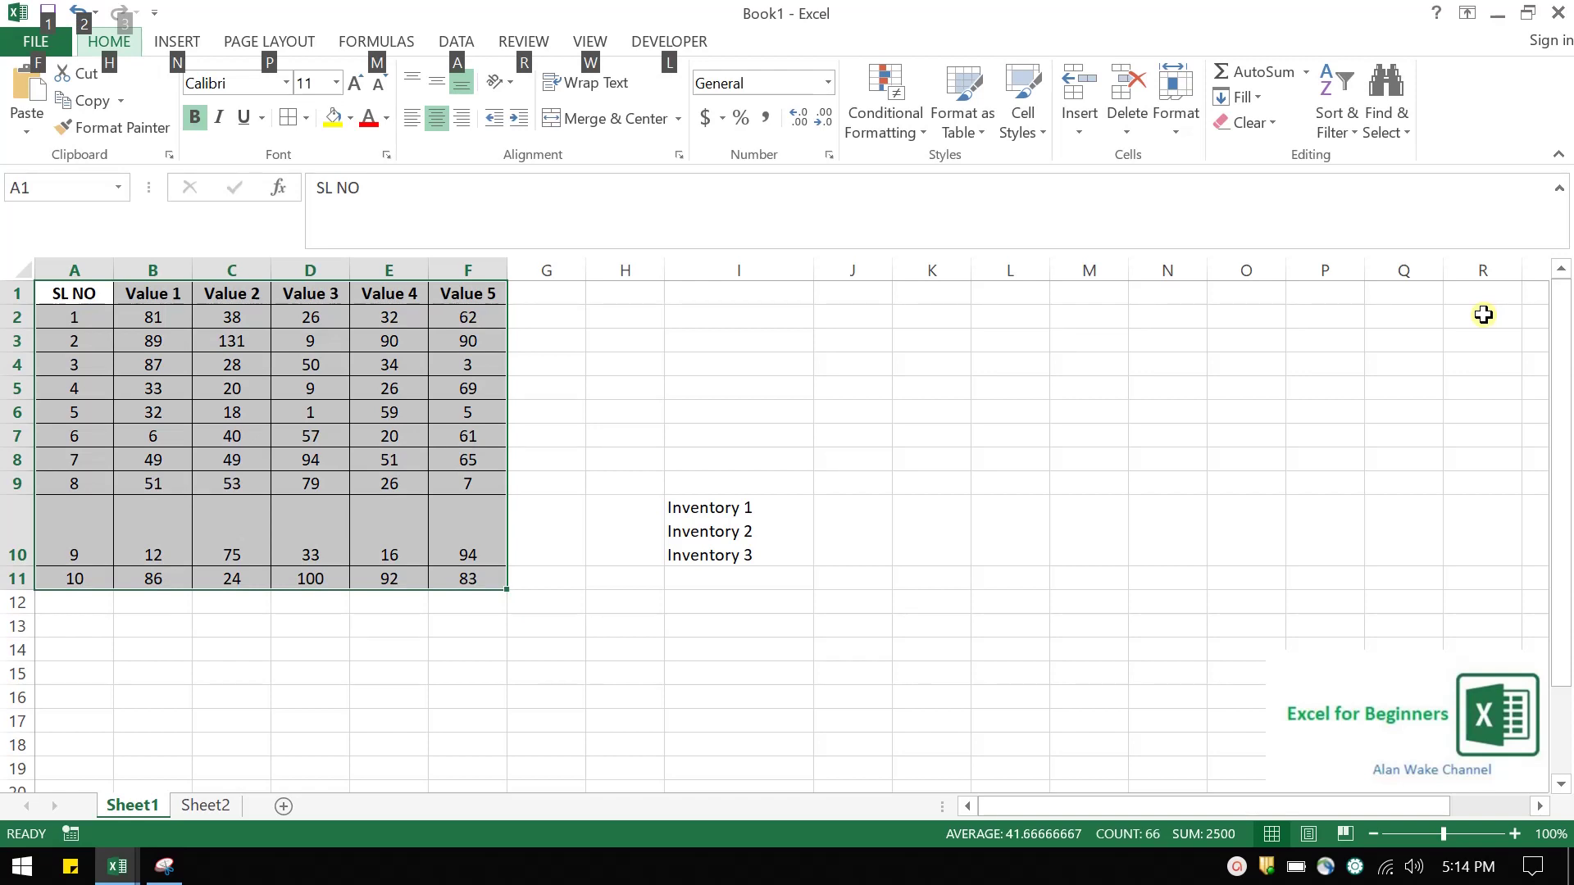
key(n)
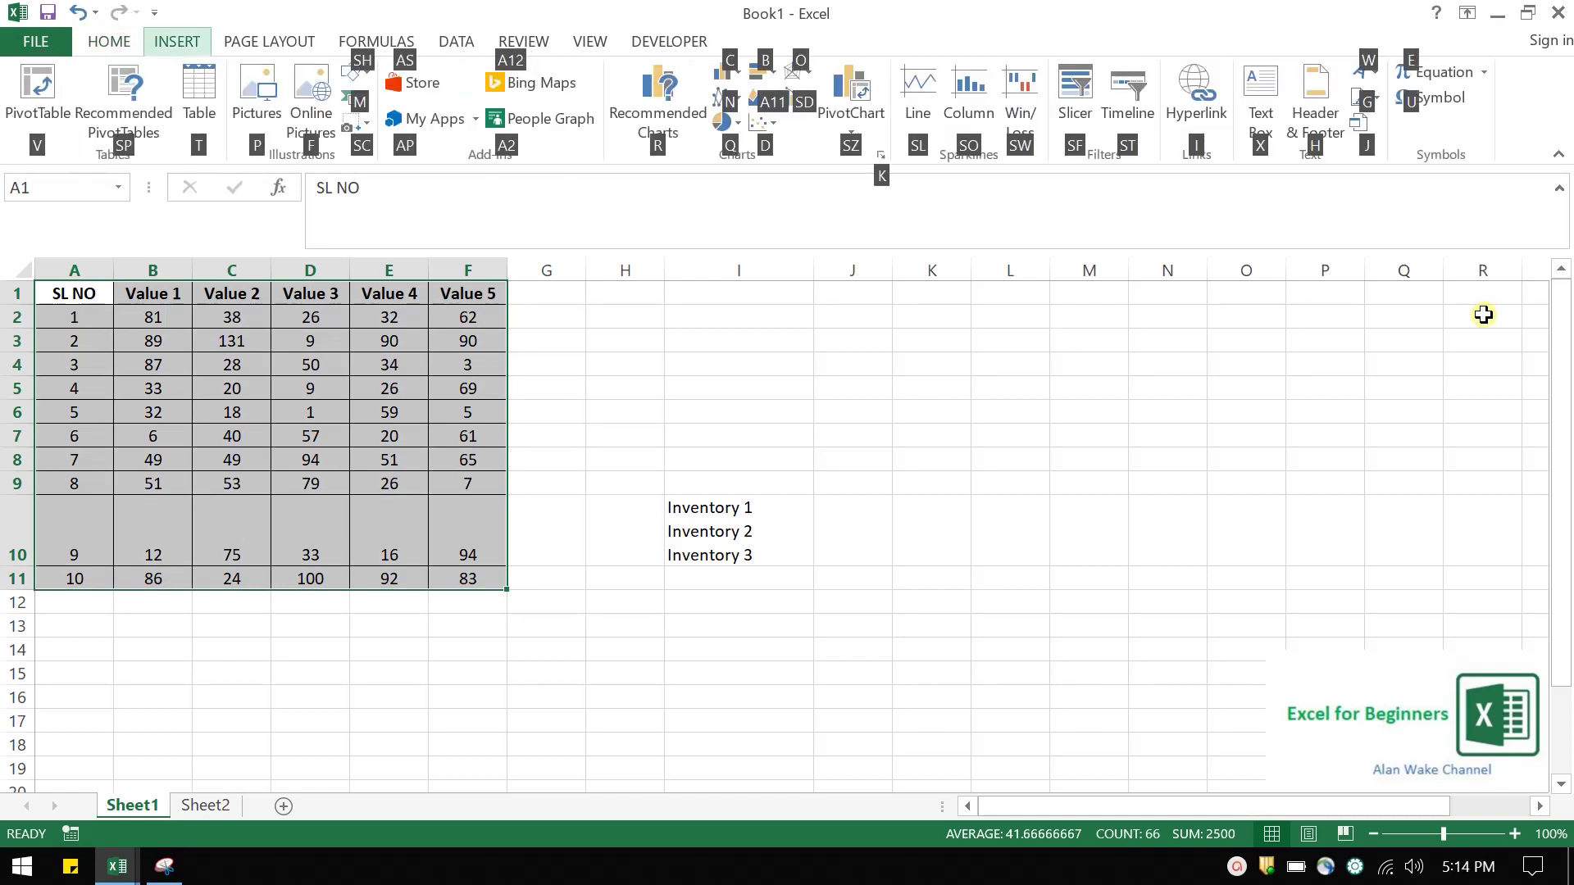
key(v)
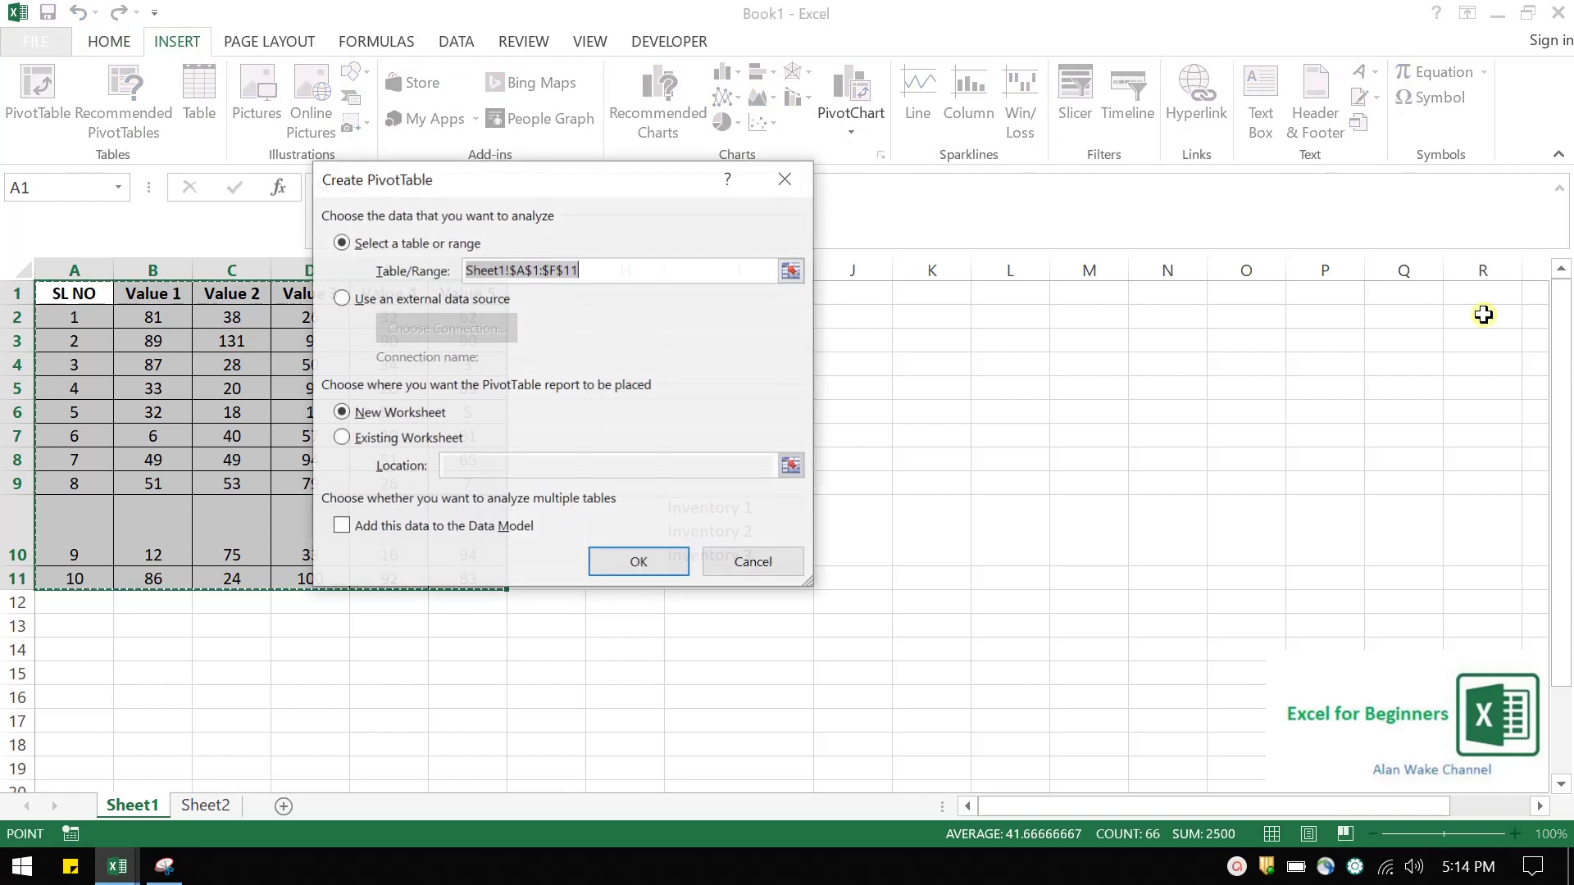
key(Return)
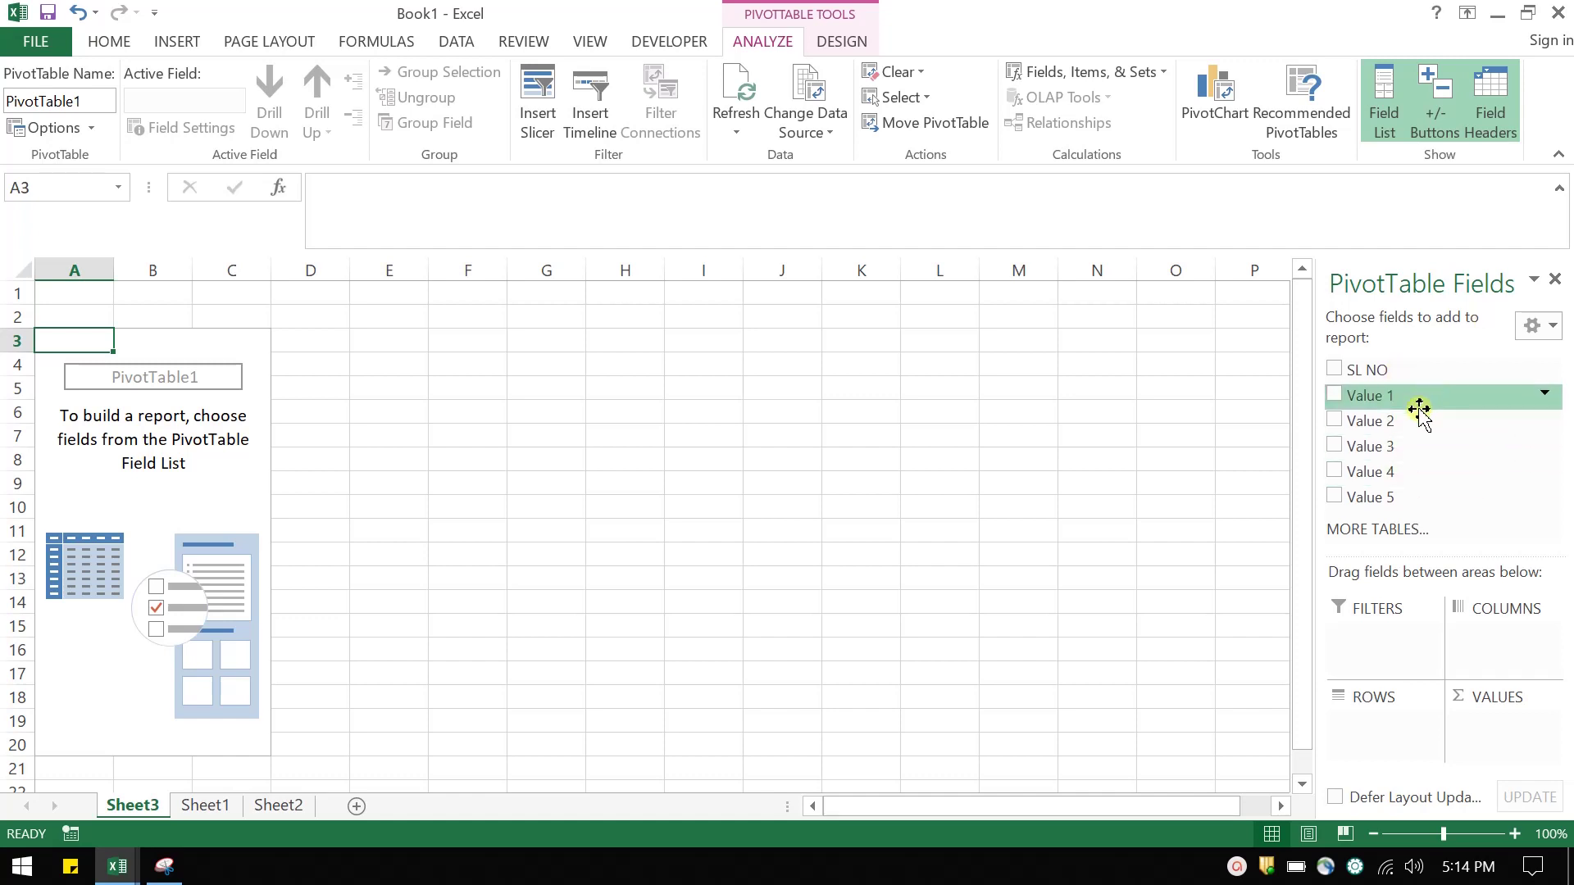
drag(1419, 408, 1384, 728)
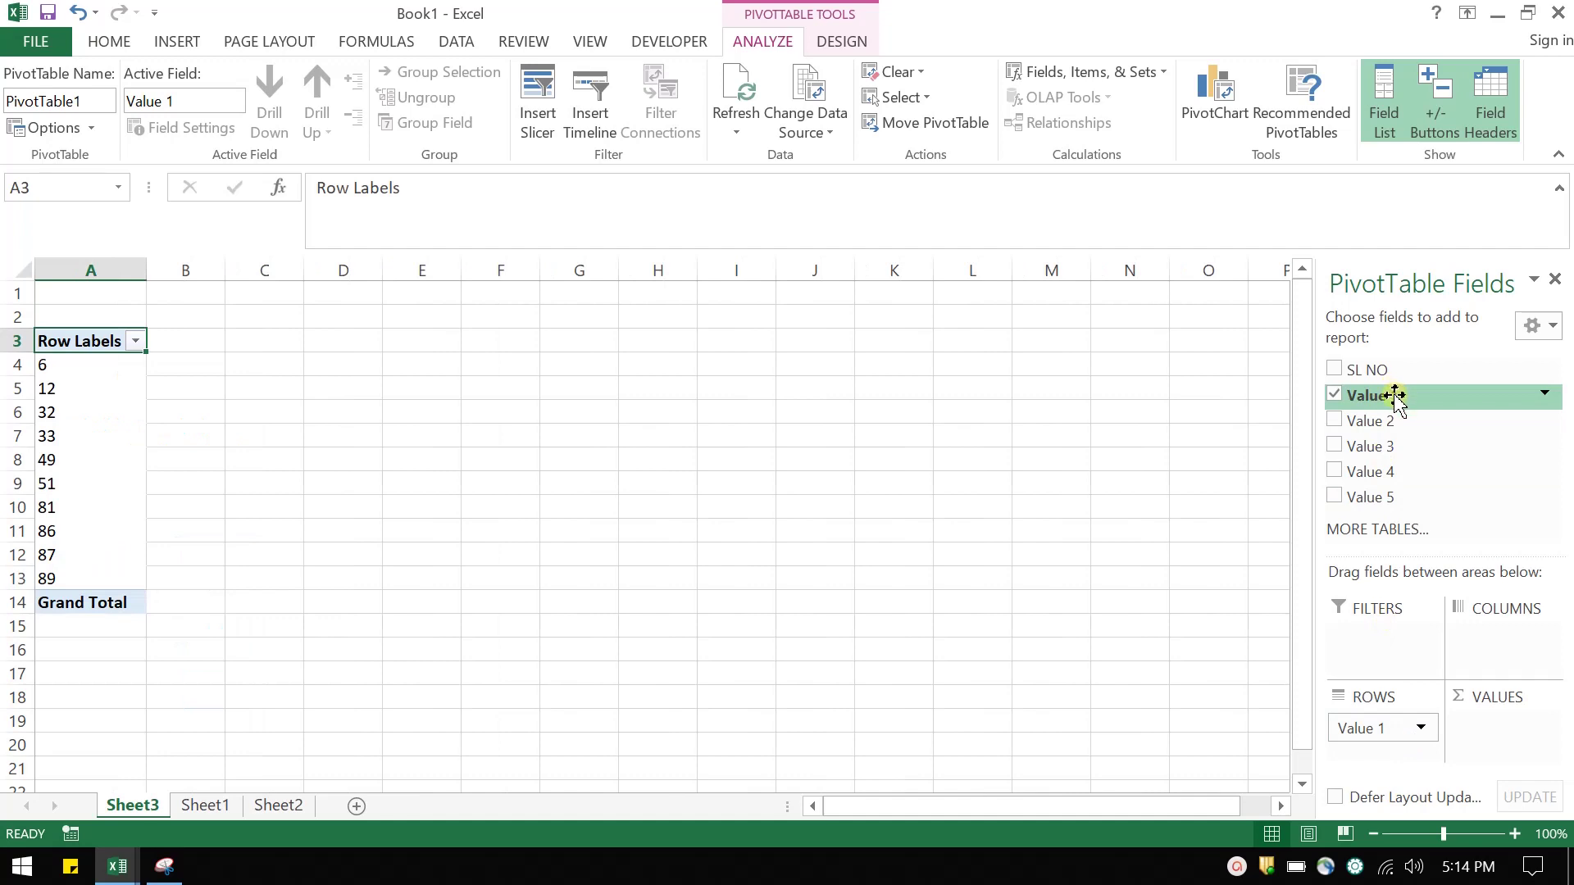
drag(1396, 398, 1496, 741)
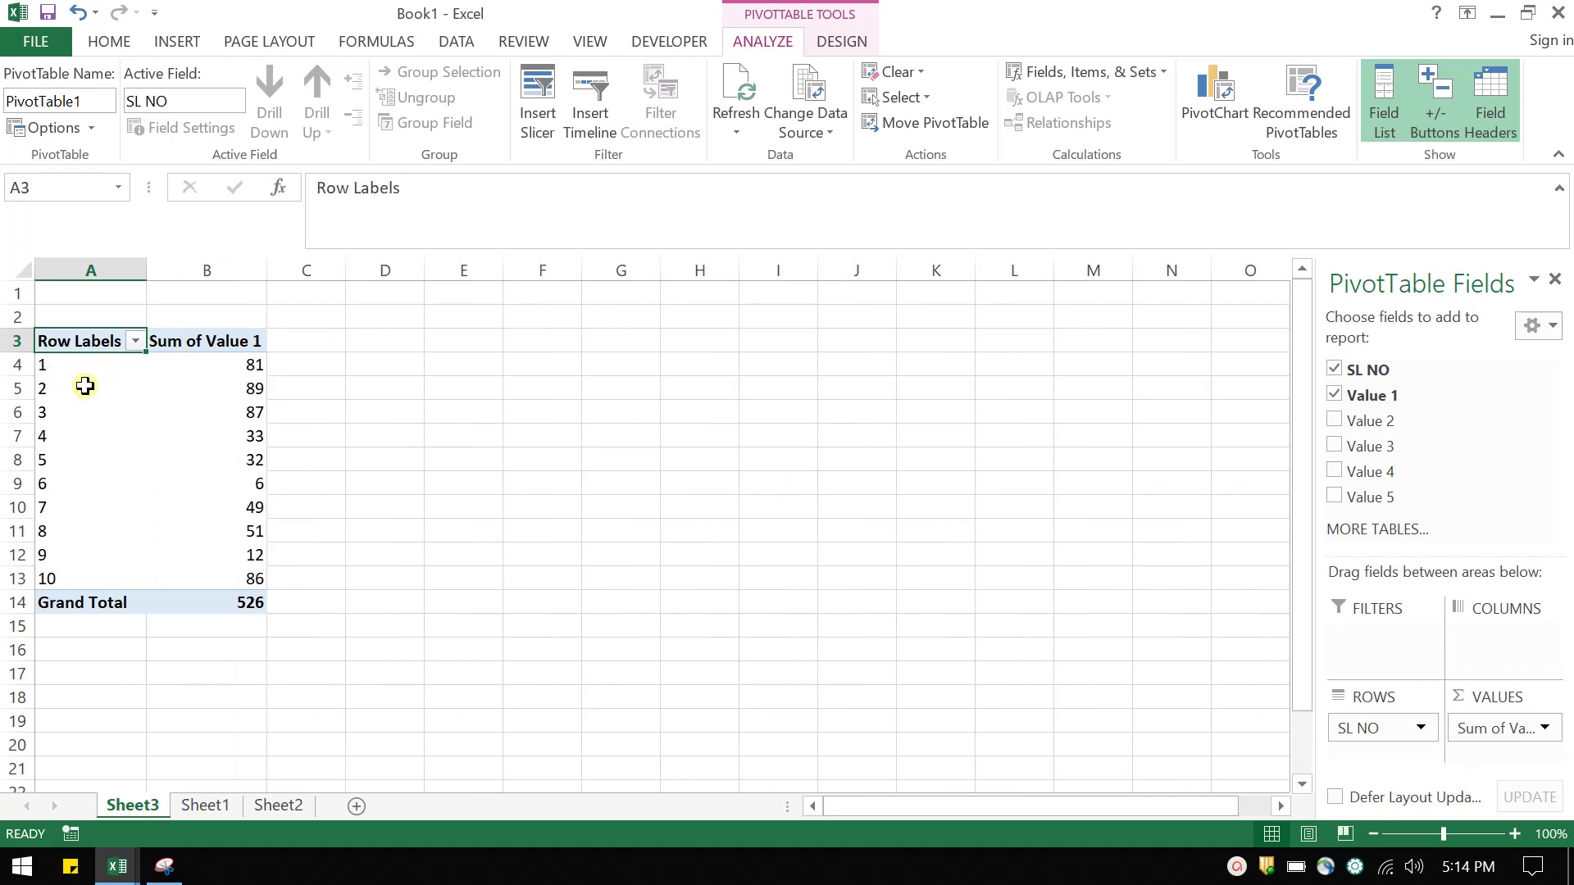
Compare the Value 1 entry for SL NO 1 with the source table on Sheet1, and add Value 2 to the PivotTable's values
click(104, 369)
key(Right)
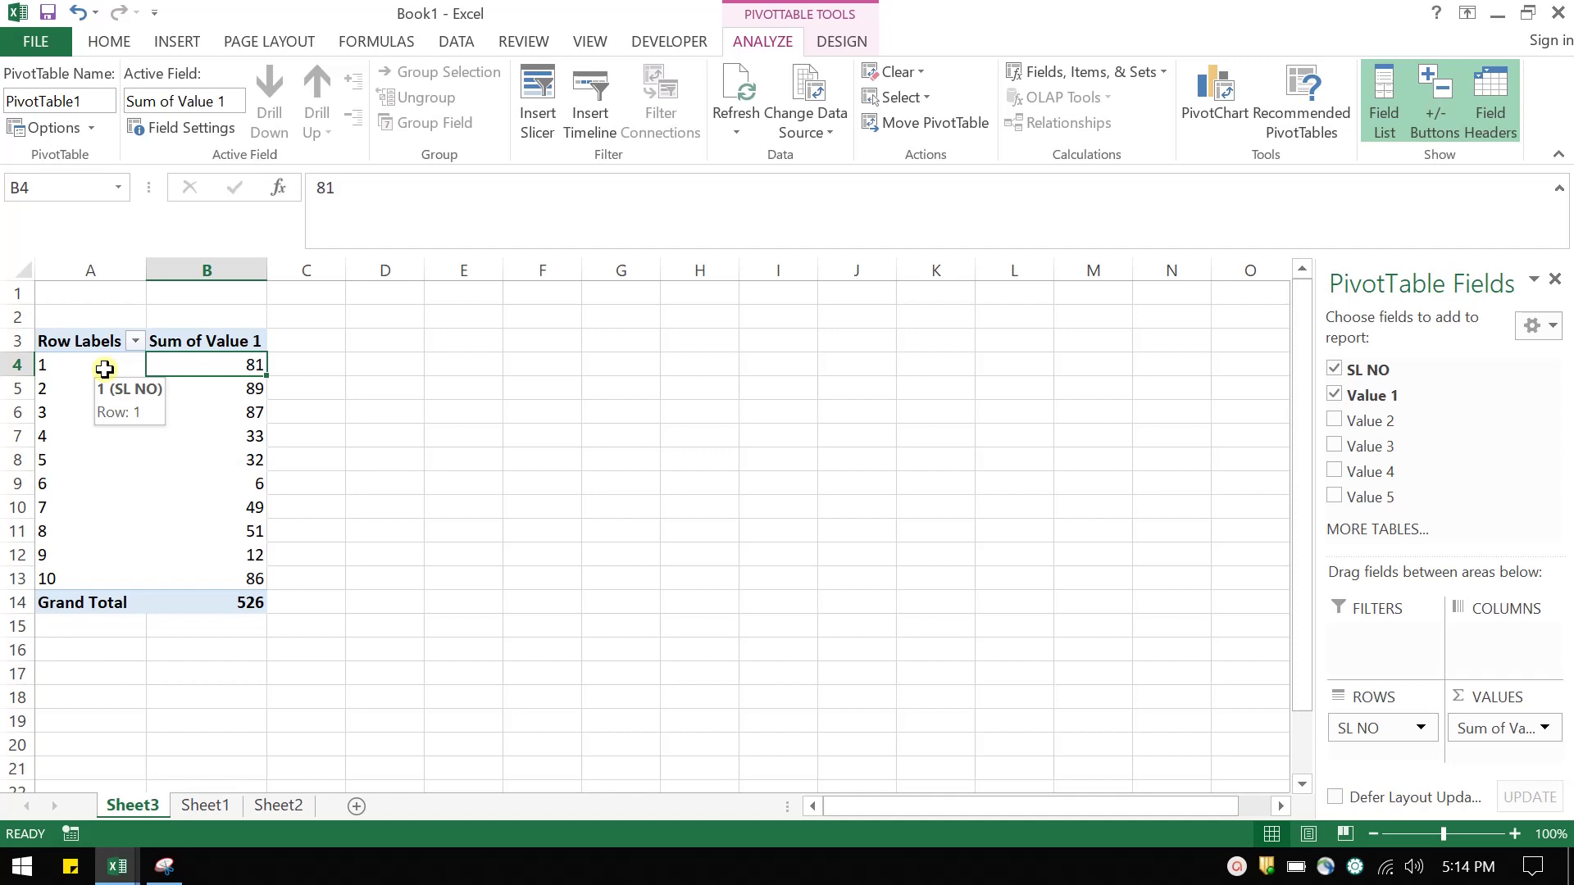
key(ctrl+Page_Down)
key(Right)
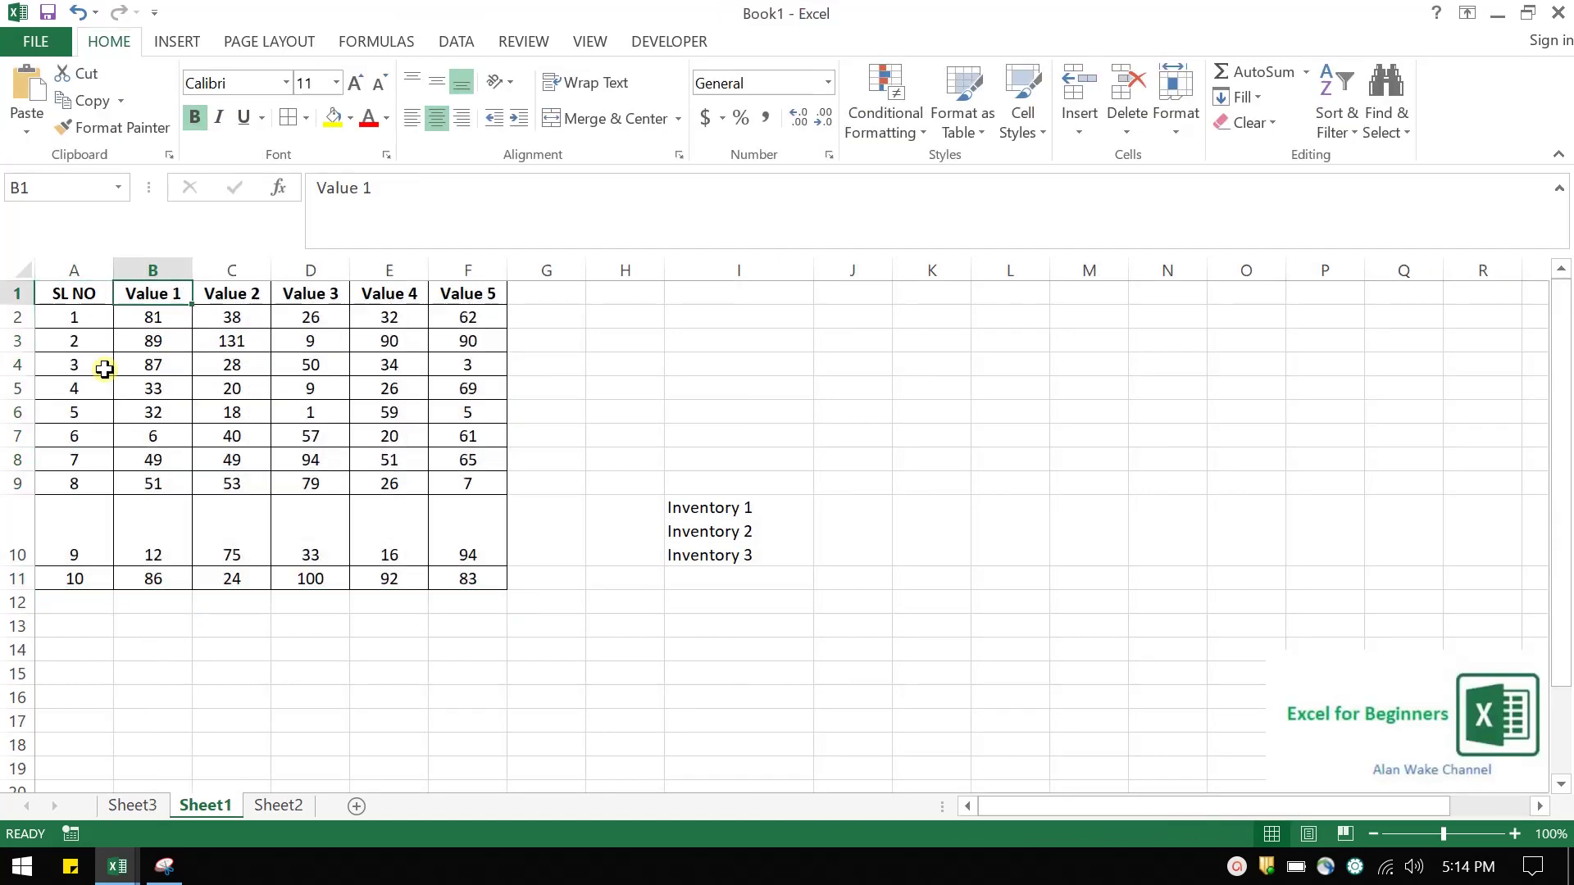
key(Down)
key(ctrl+Page_Up)
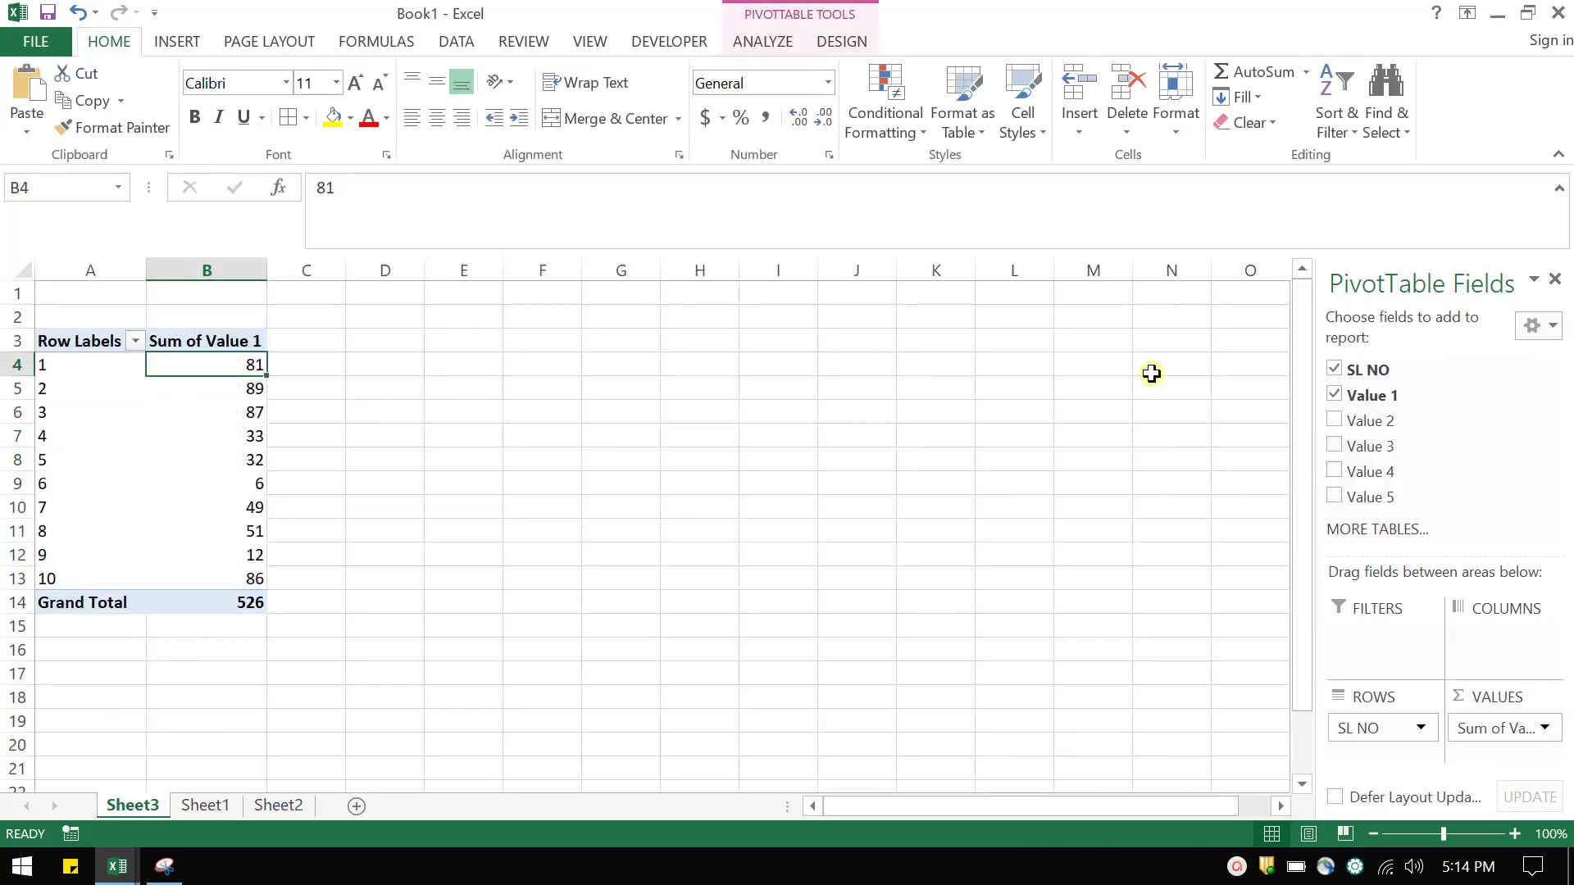
drag(1385, 421, 1487, 759)
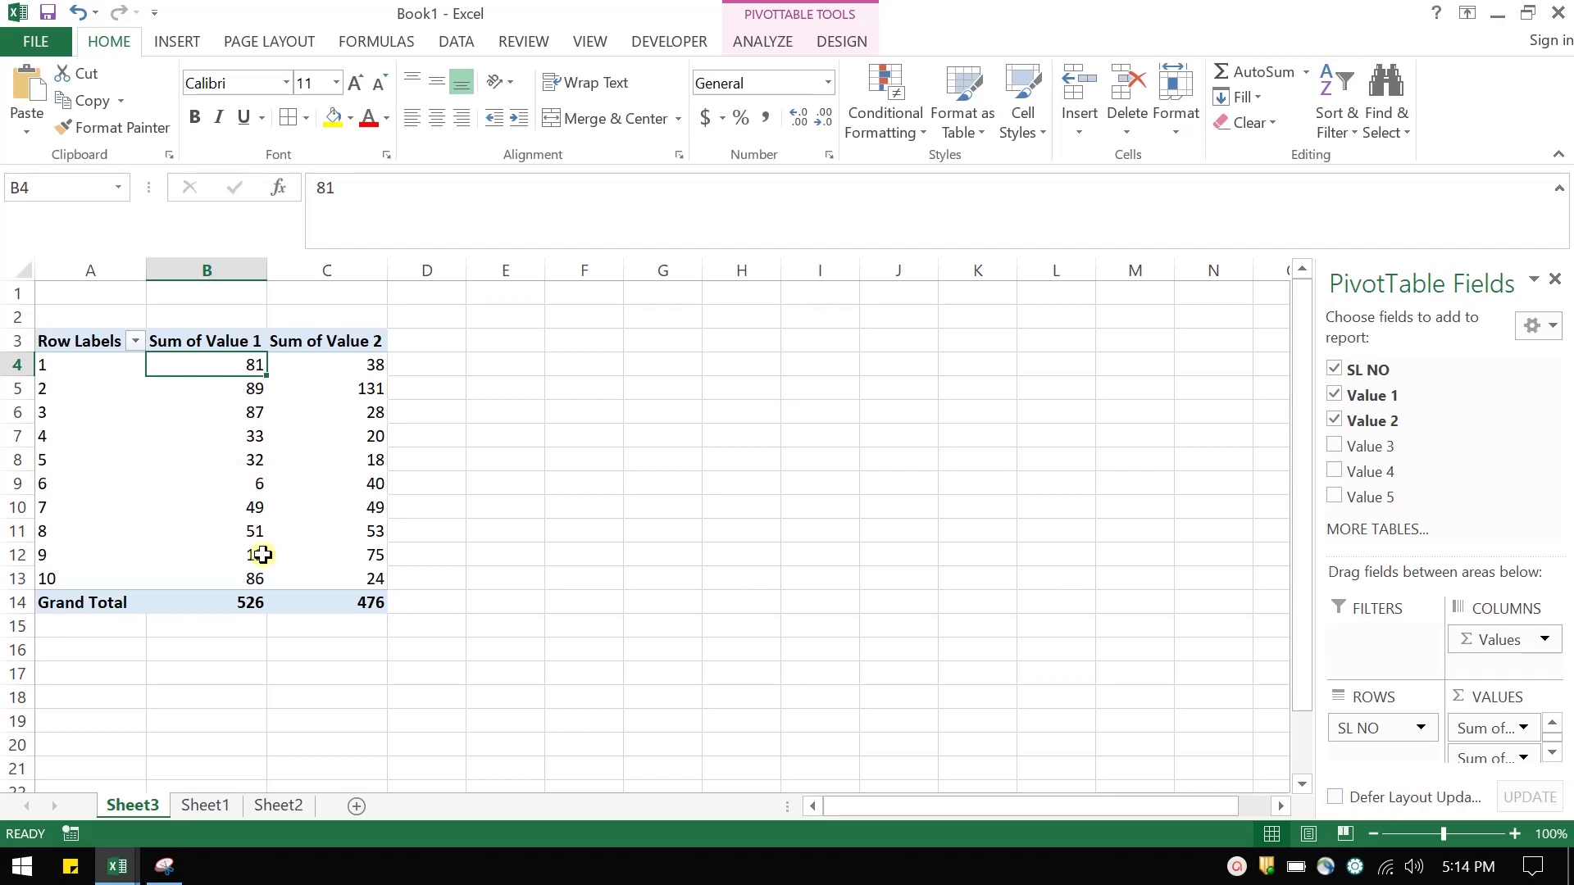
Delete the worksheet that holds the PivotTable
right_click(146, 808)
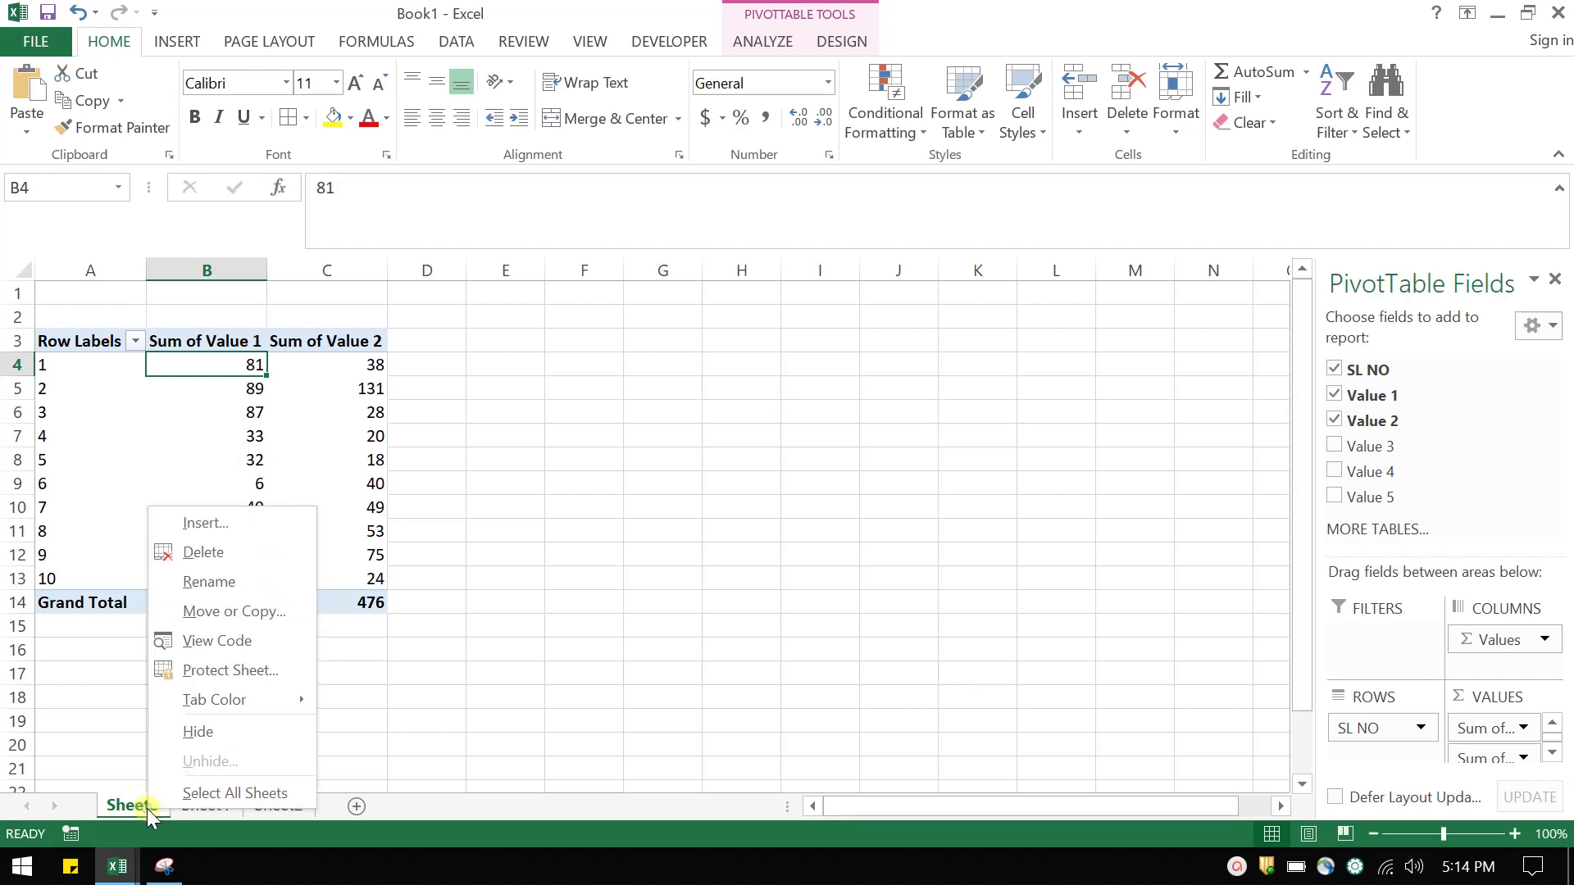
click(232, 553)
click(745, 498)
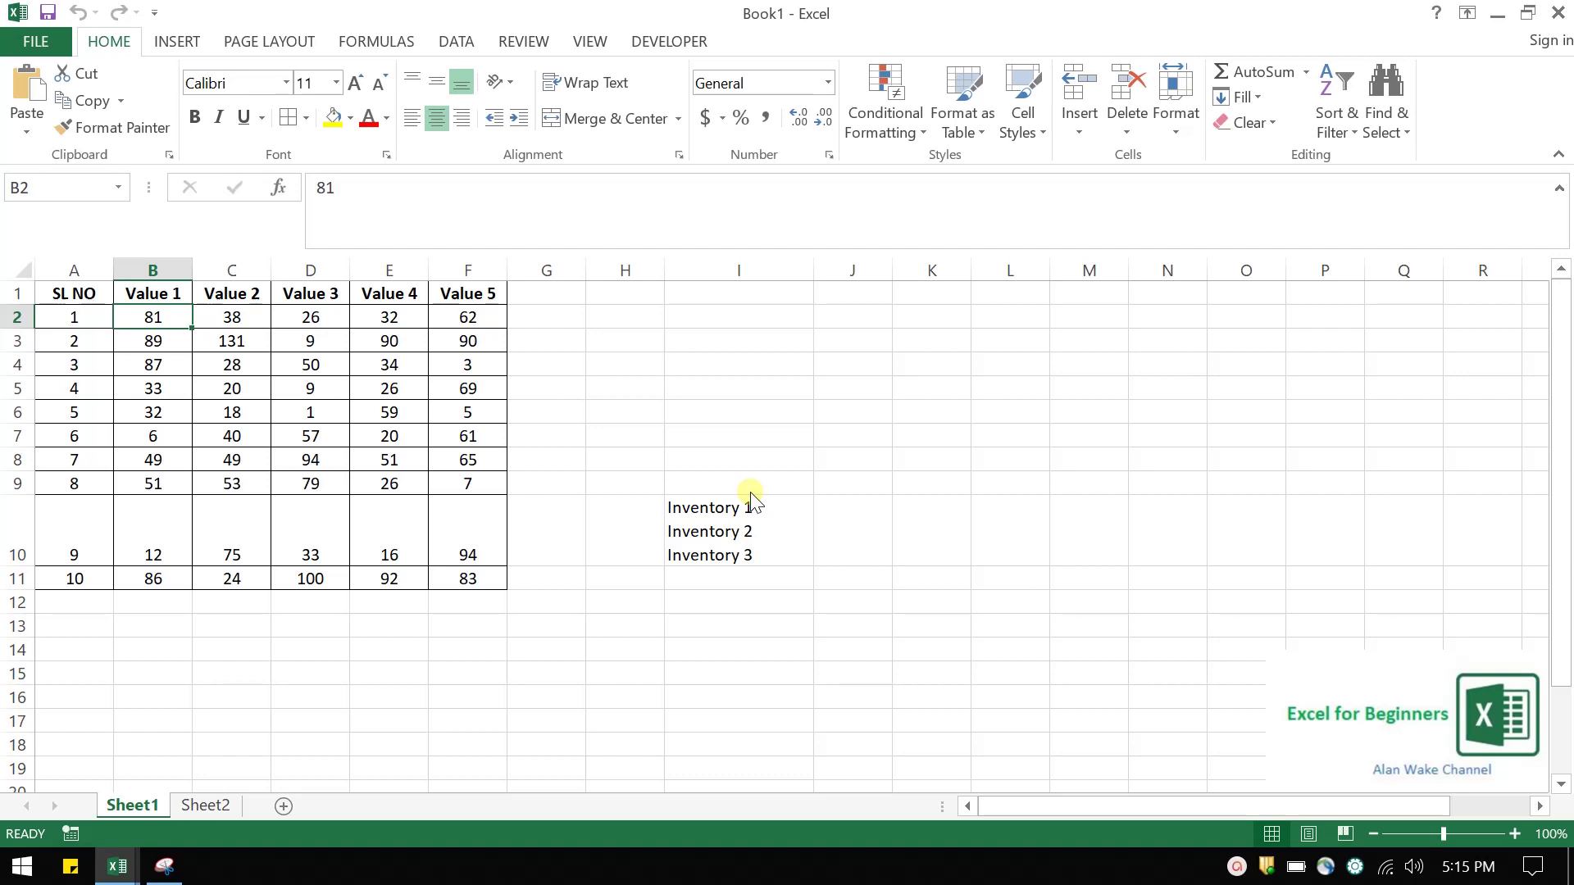
Copy the formatting of header cell A1 onto the whole SL NO column, A1:A11, with Format Painter
key(Left)
key(Up)
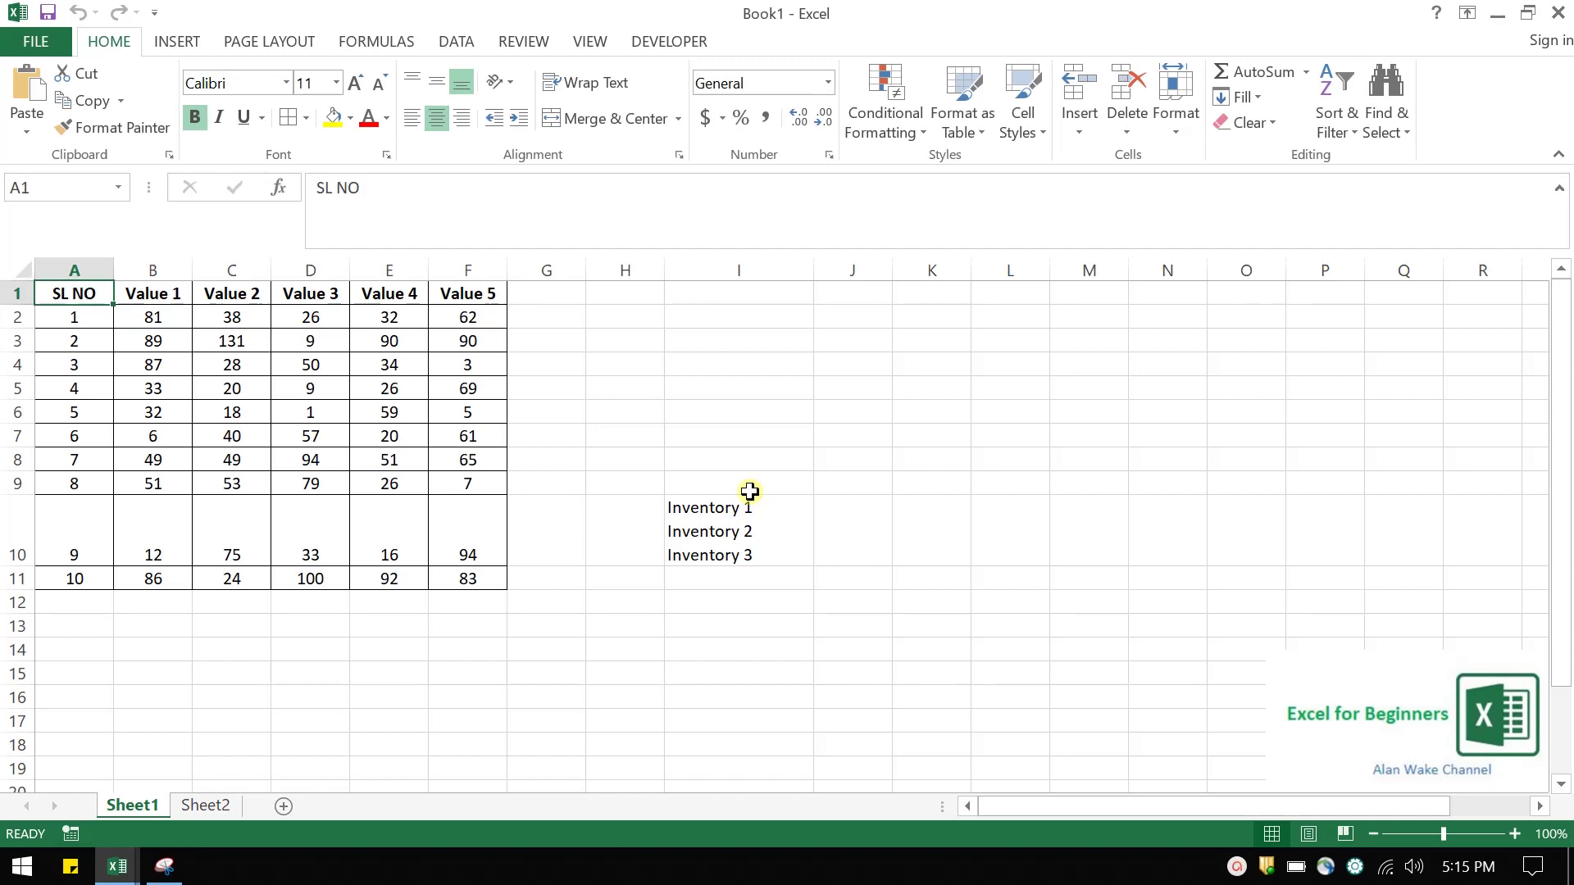
key(Down)
key(Up)
key(ctrl+shift+Down)
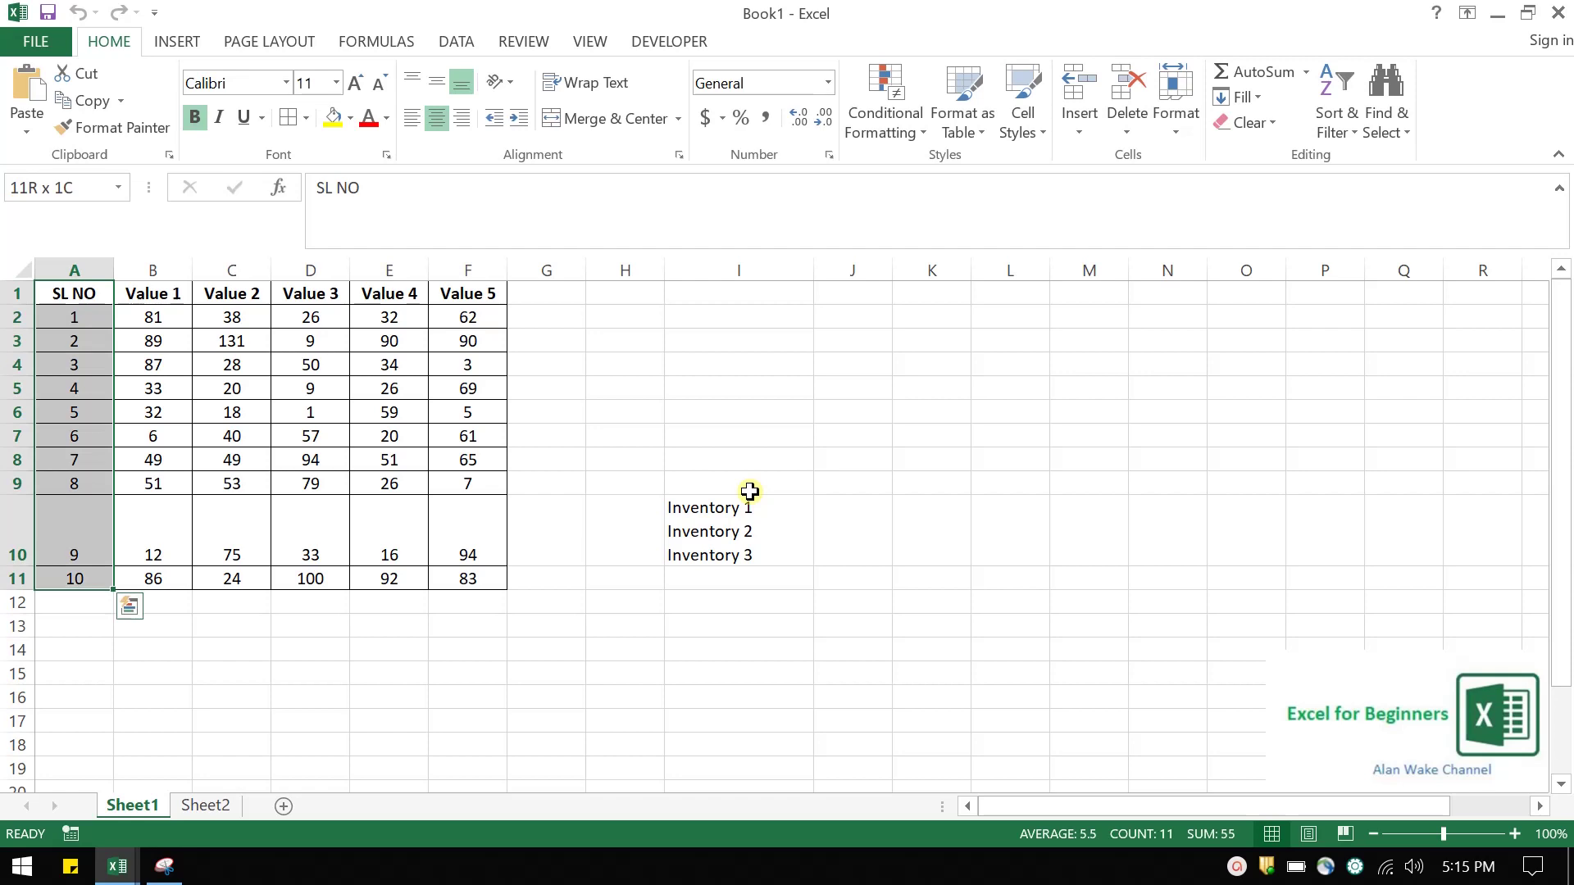
key(ctrl+shift+Up)
key(alt)
key(h)
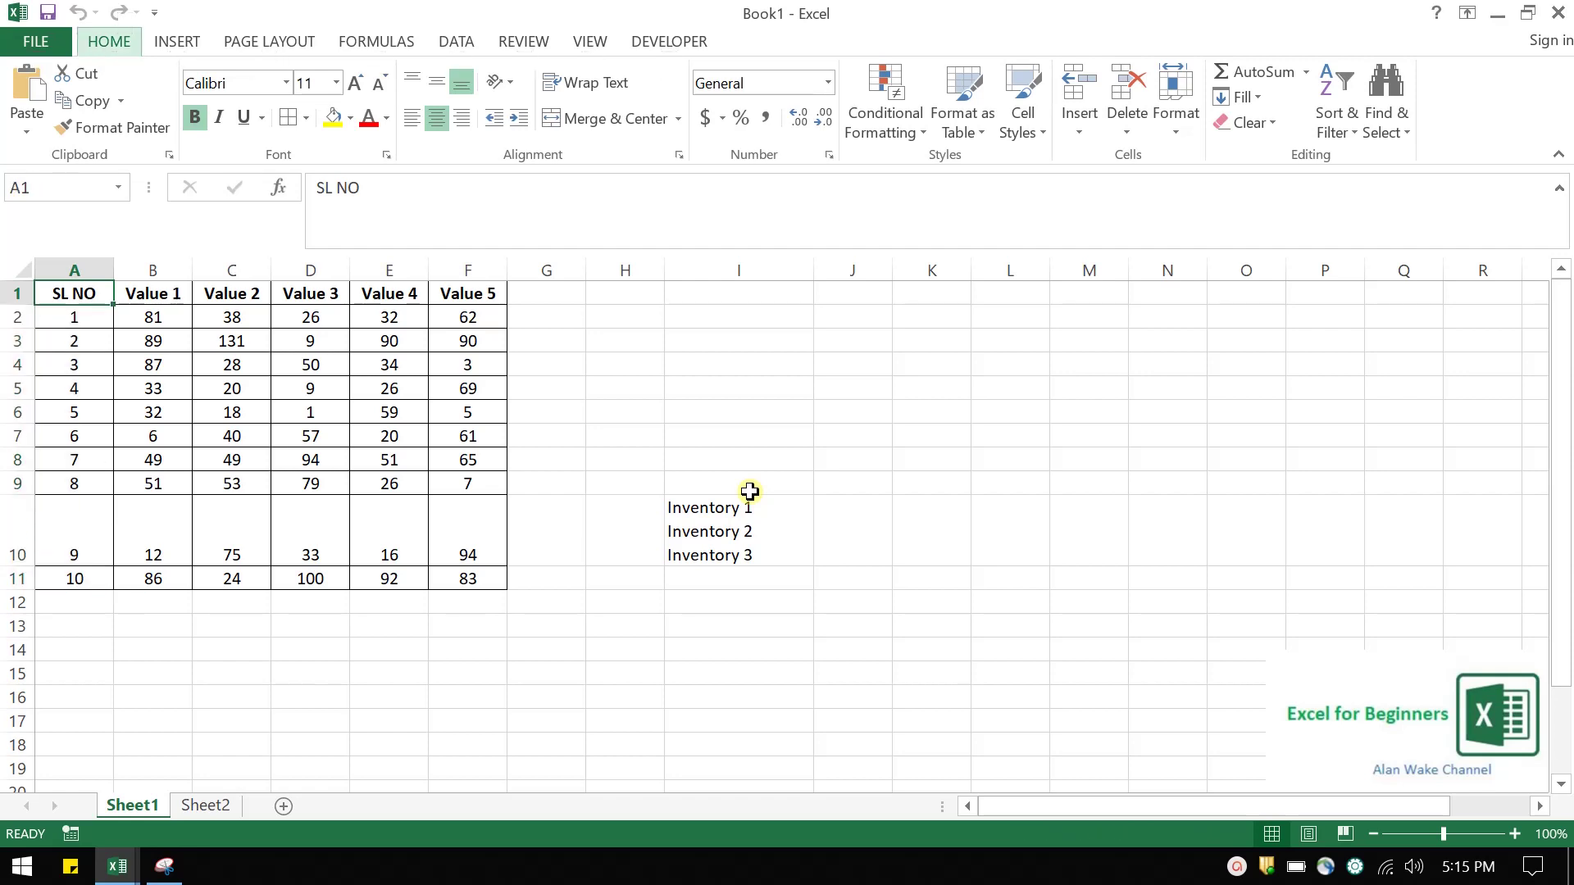
key(f)
key(p)
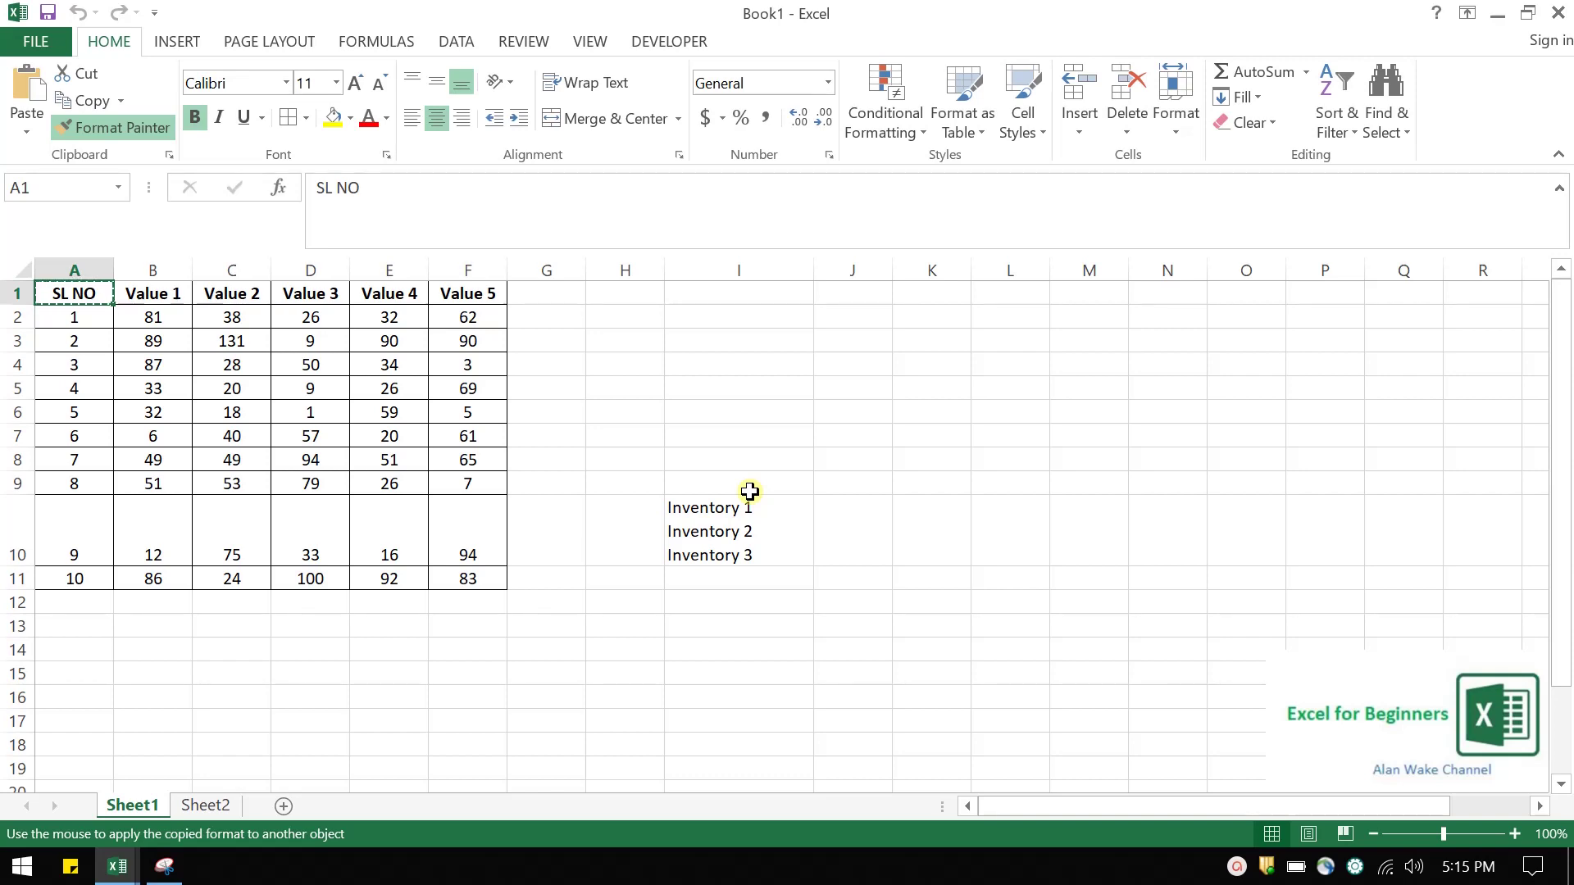
key(ctrl+shift+Down)
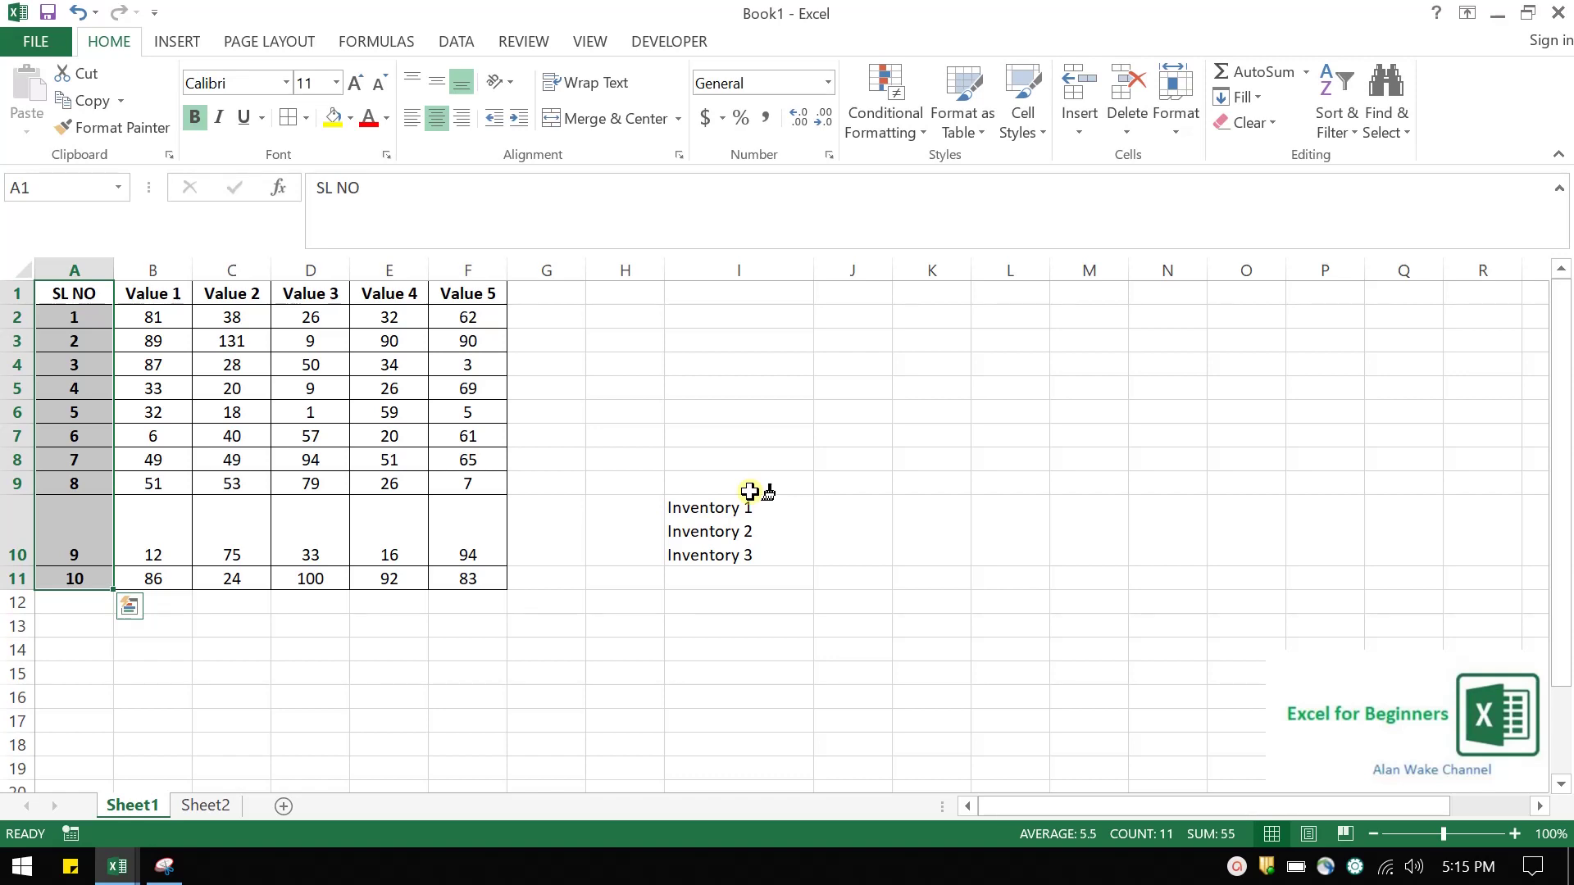
Select all the number cells under the Value 1 to Value 5 headers, B2:F11
key(Right)
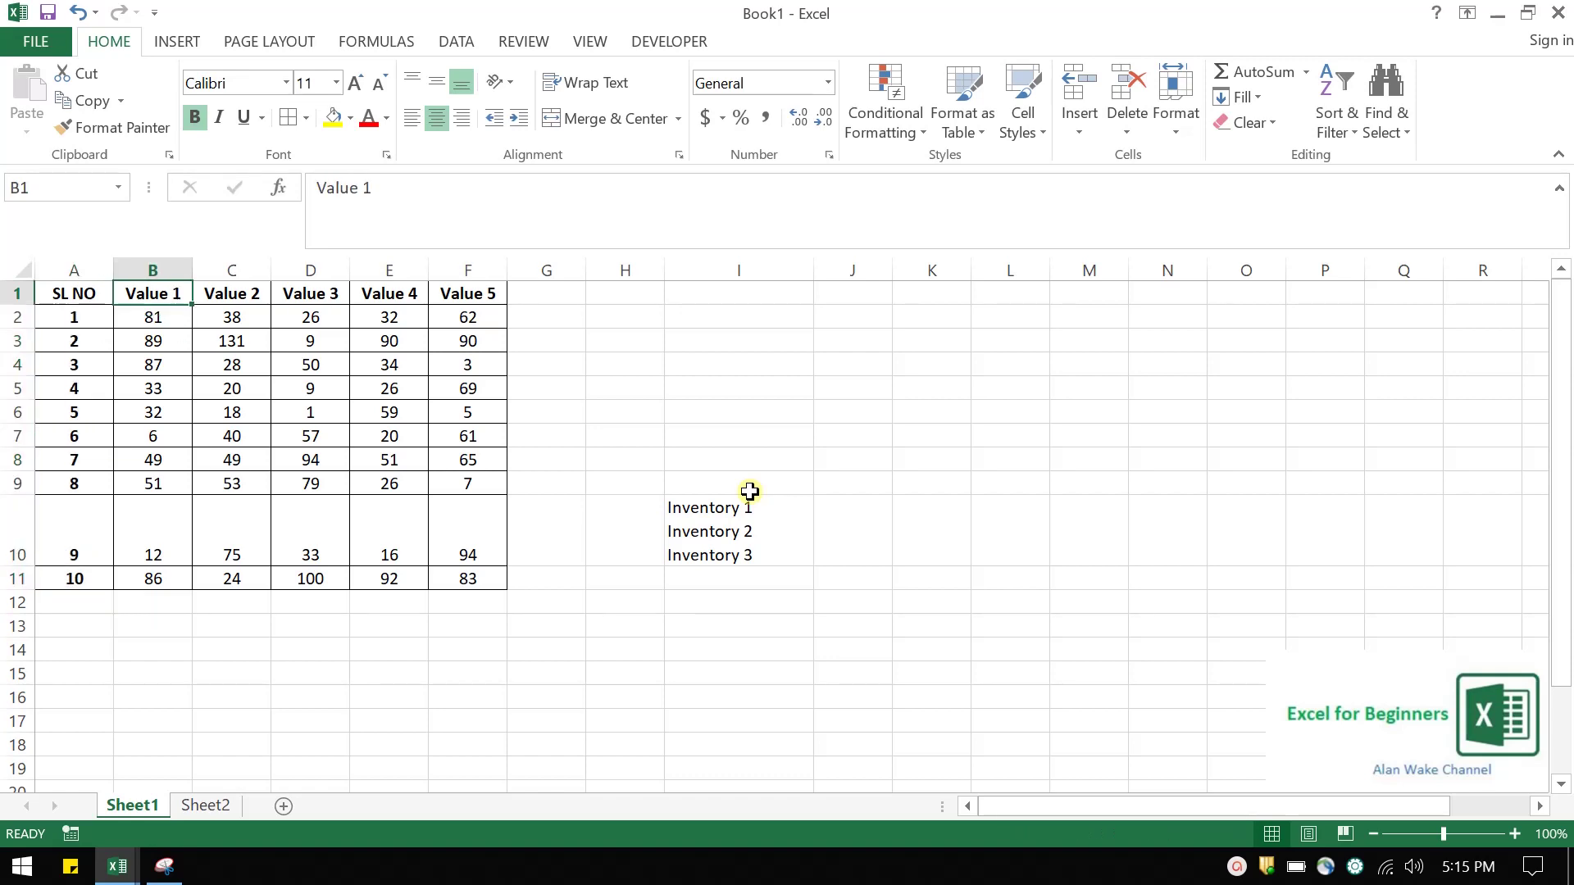
key(Down)
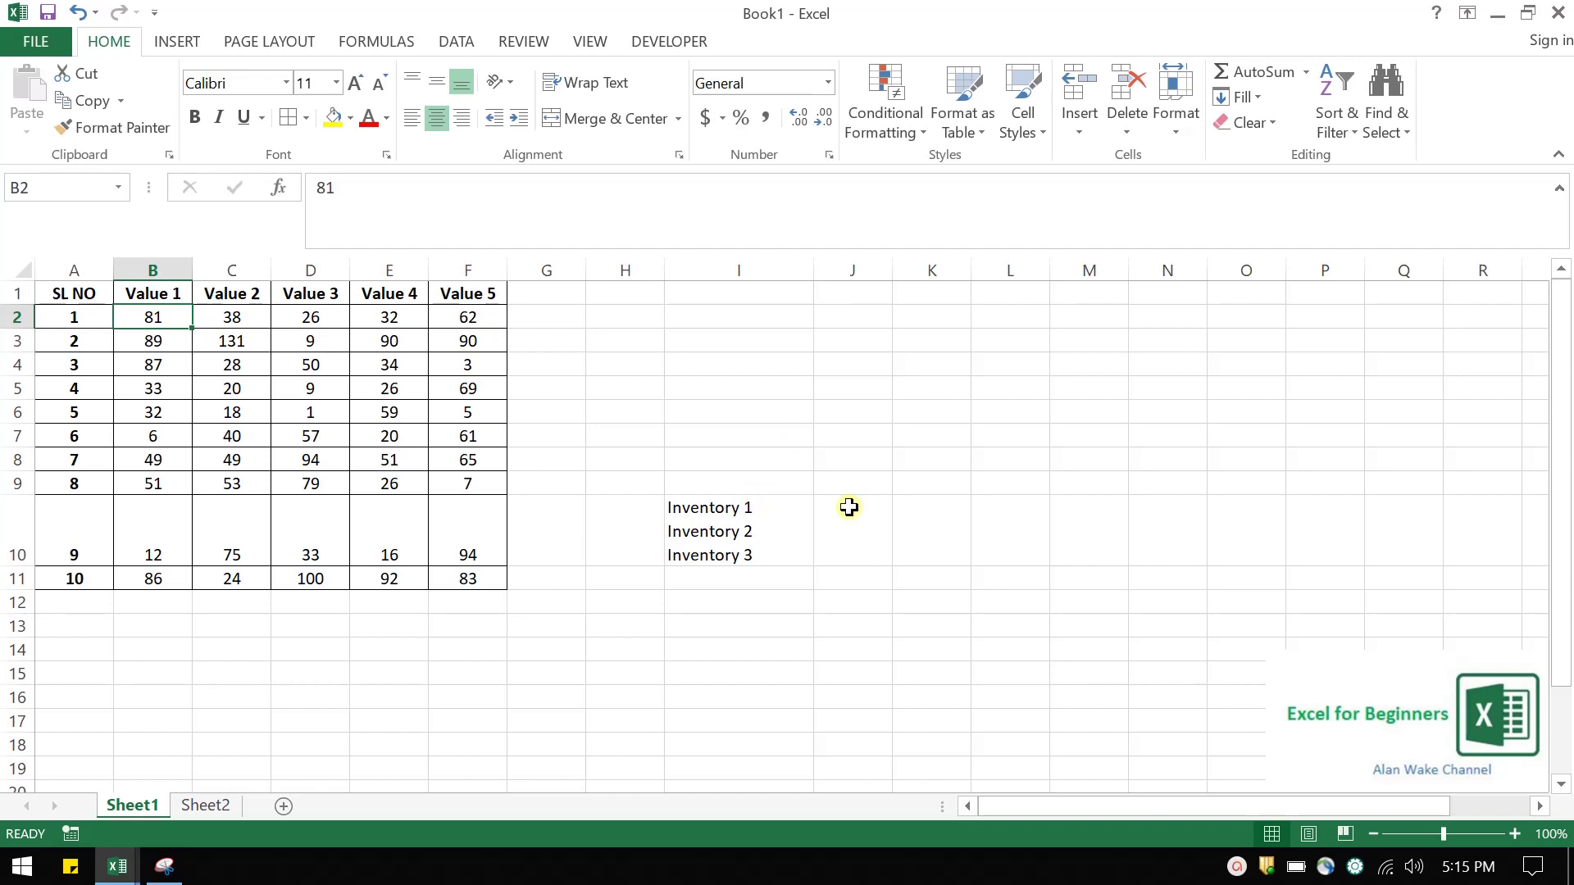
key(shift+Right)
key(shift+Right)
key(shift+Right)
key(shift+Right)
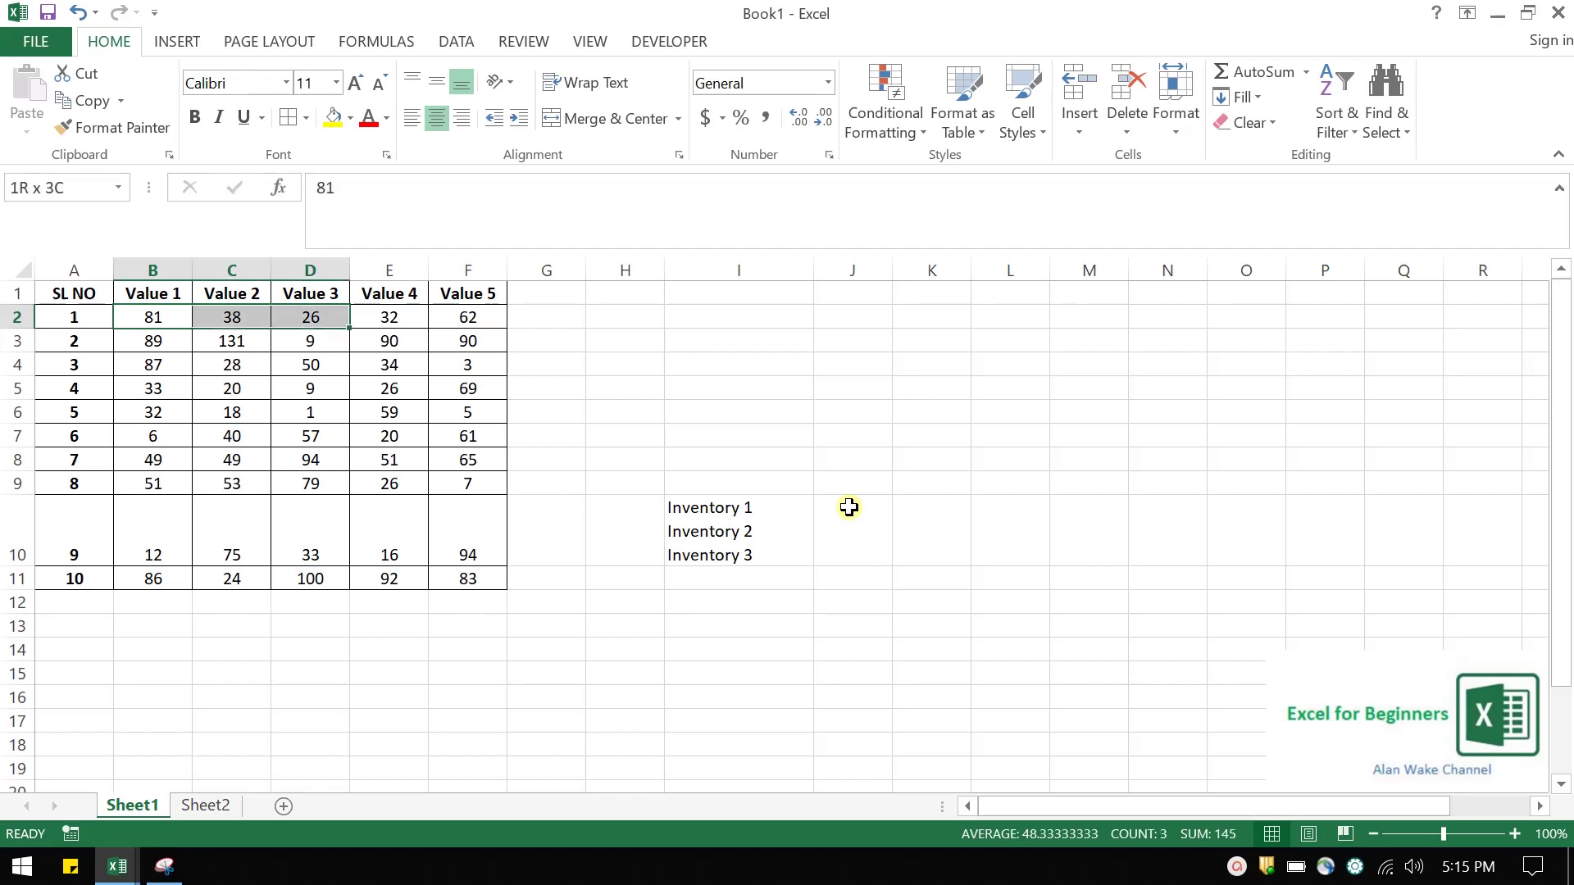
key(ctrl+shift+Down)
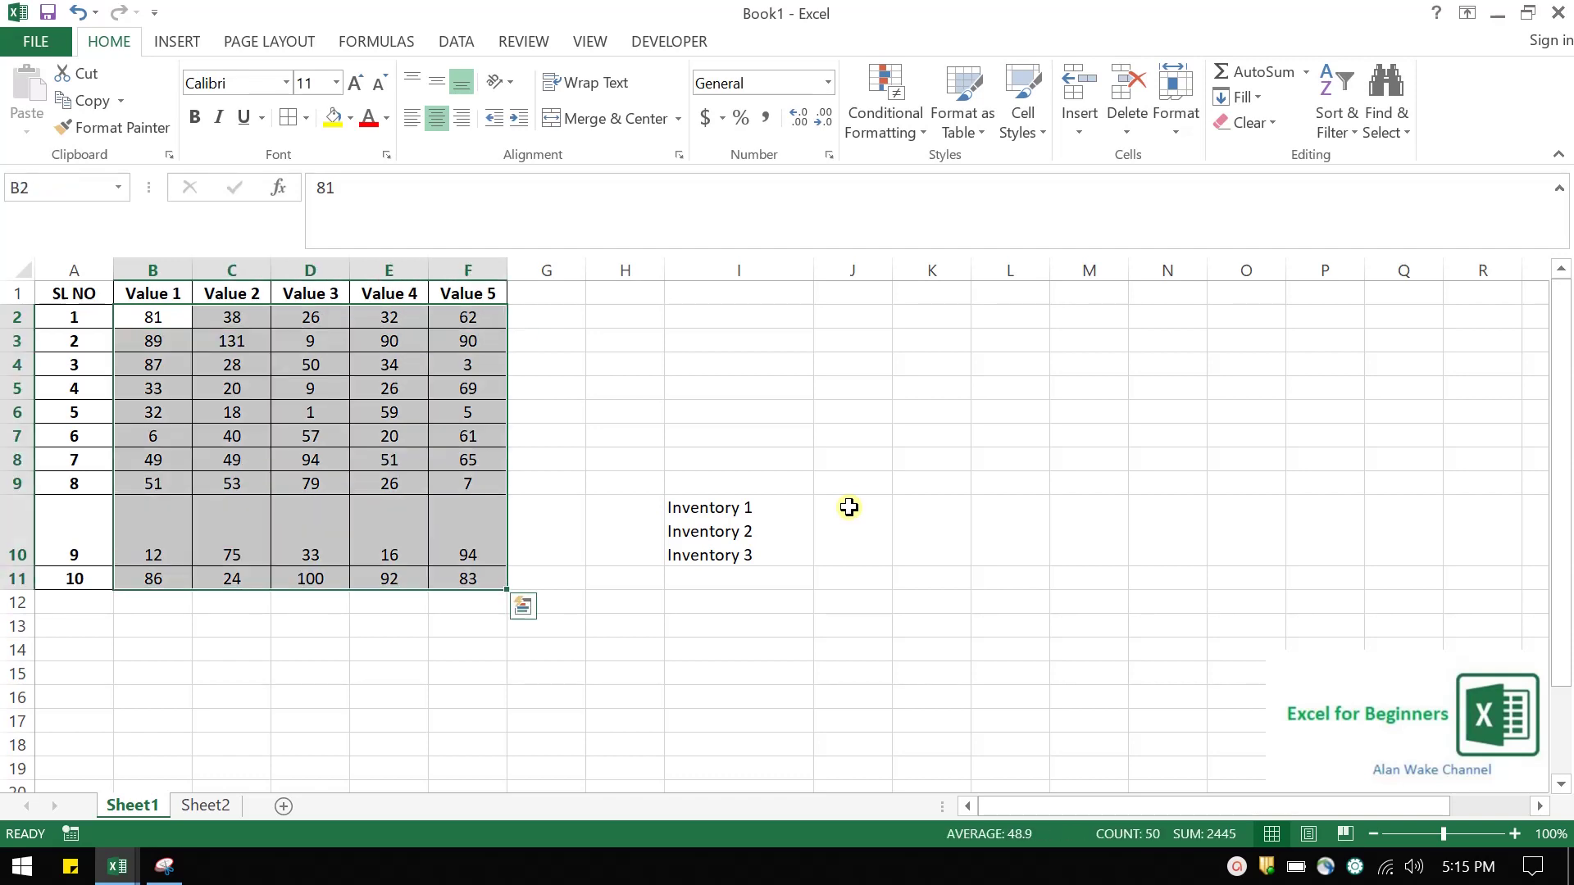
Start a Greater Than highlight rule in Conditional Formatting for the selected numbers
key(alt)
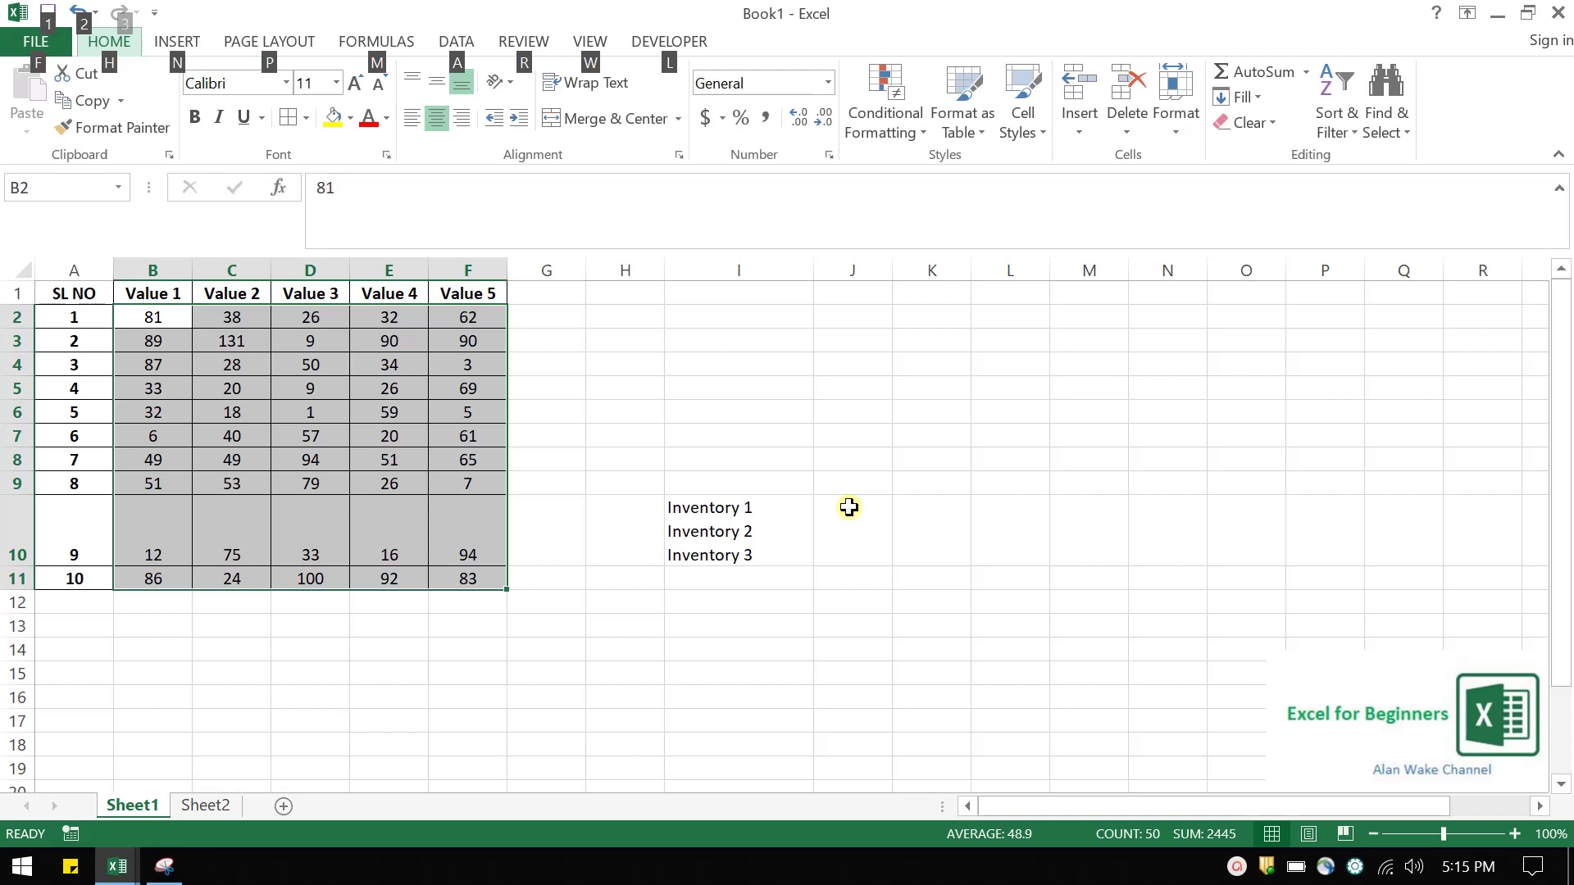
key(h)
key(l)
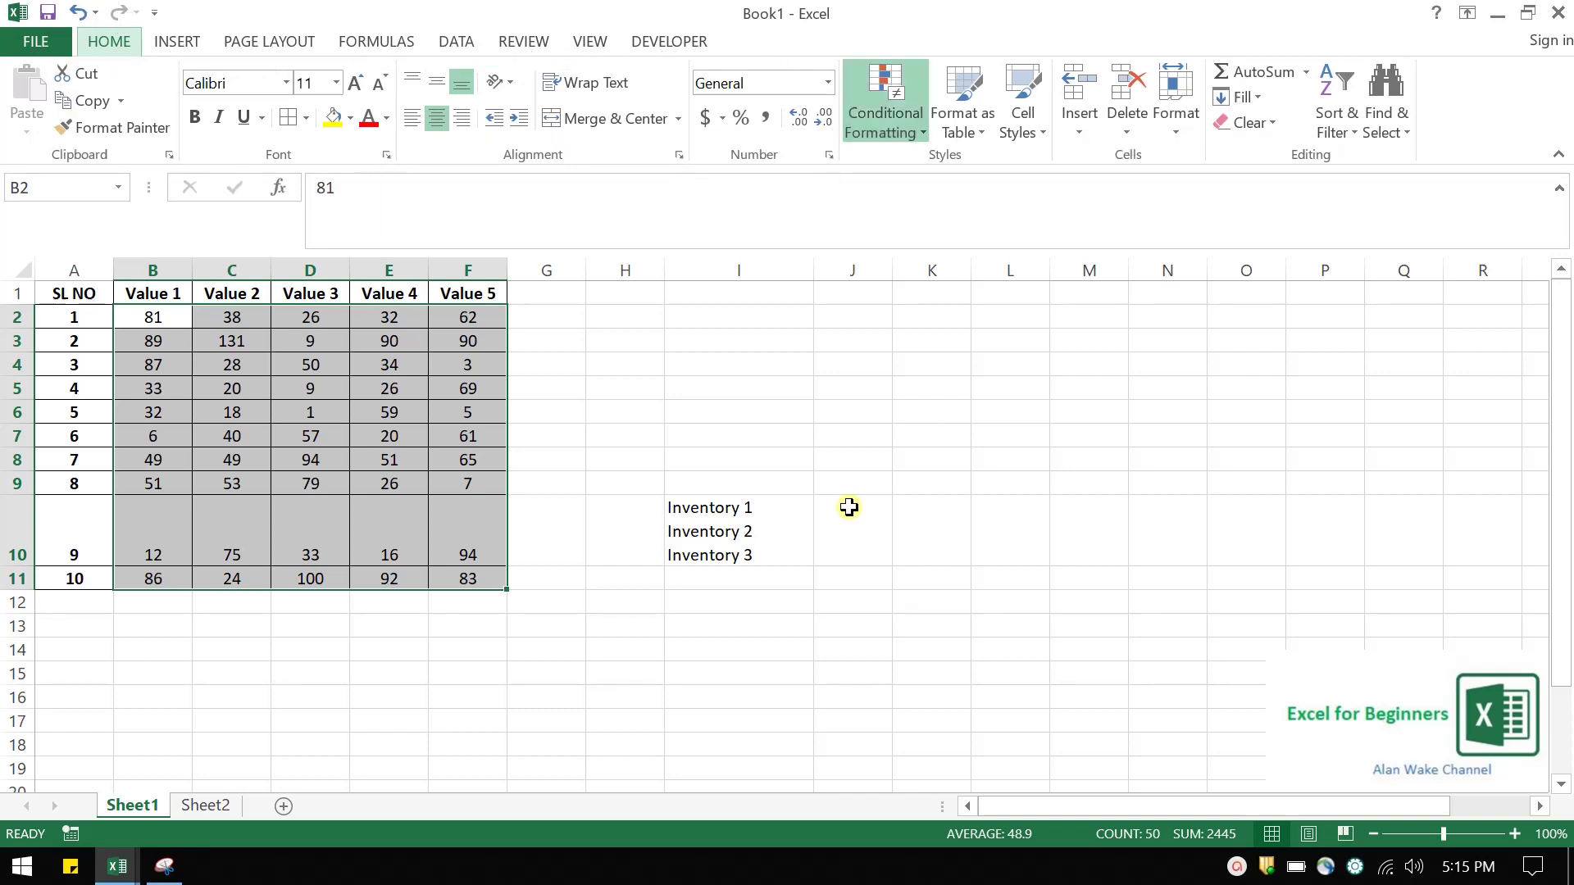
mouse_move(977, 193)
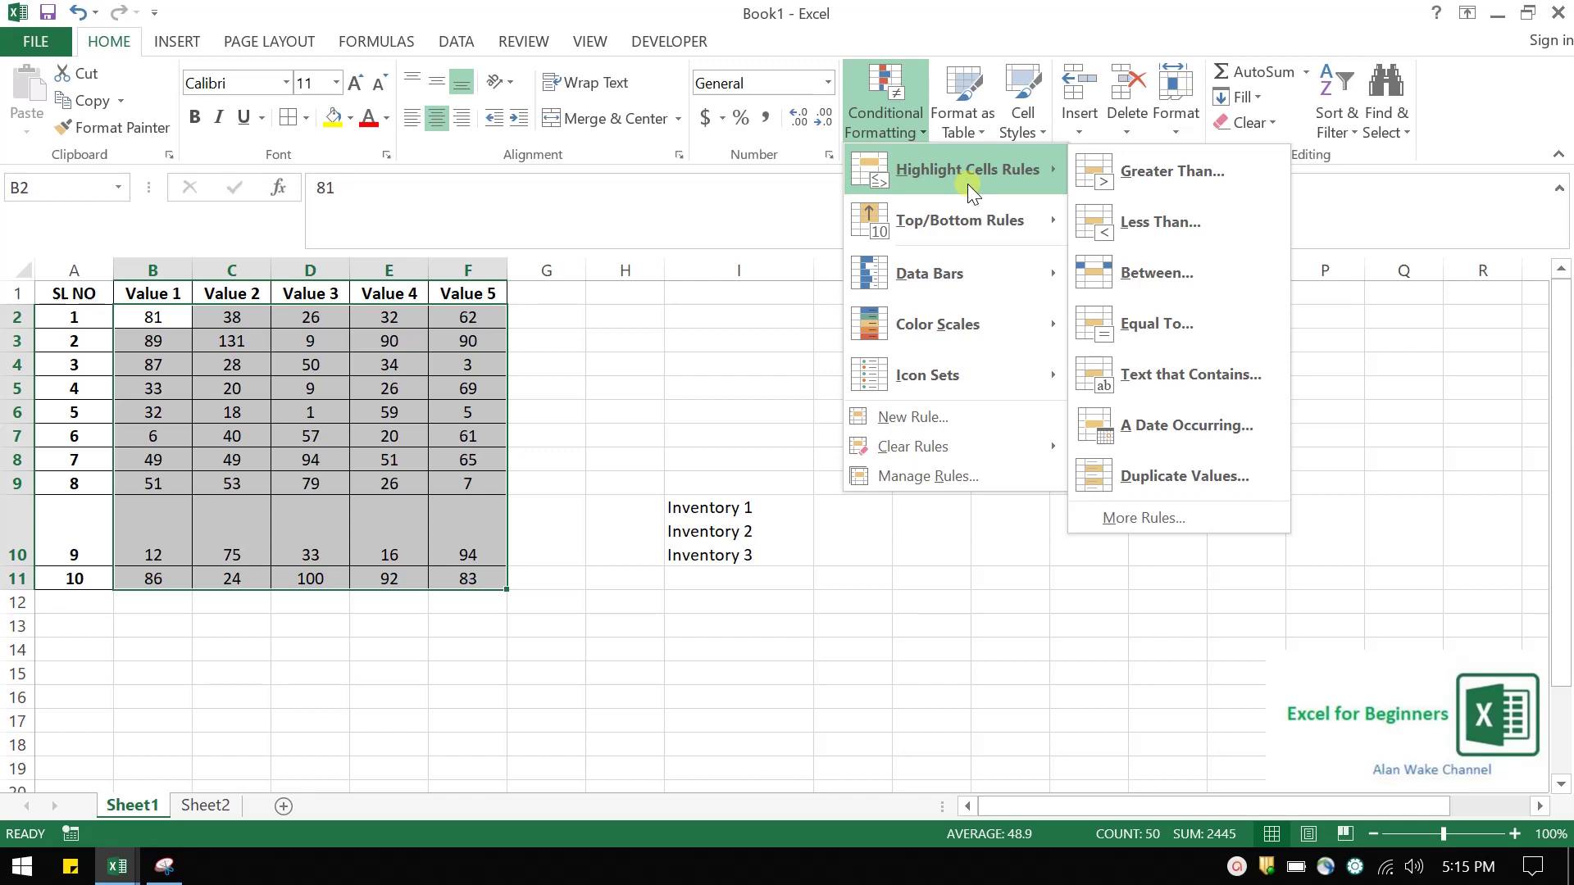
key(Right)
key(Down)
key(Down)
key(Down)
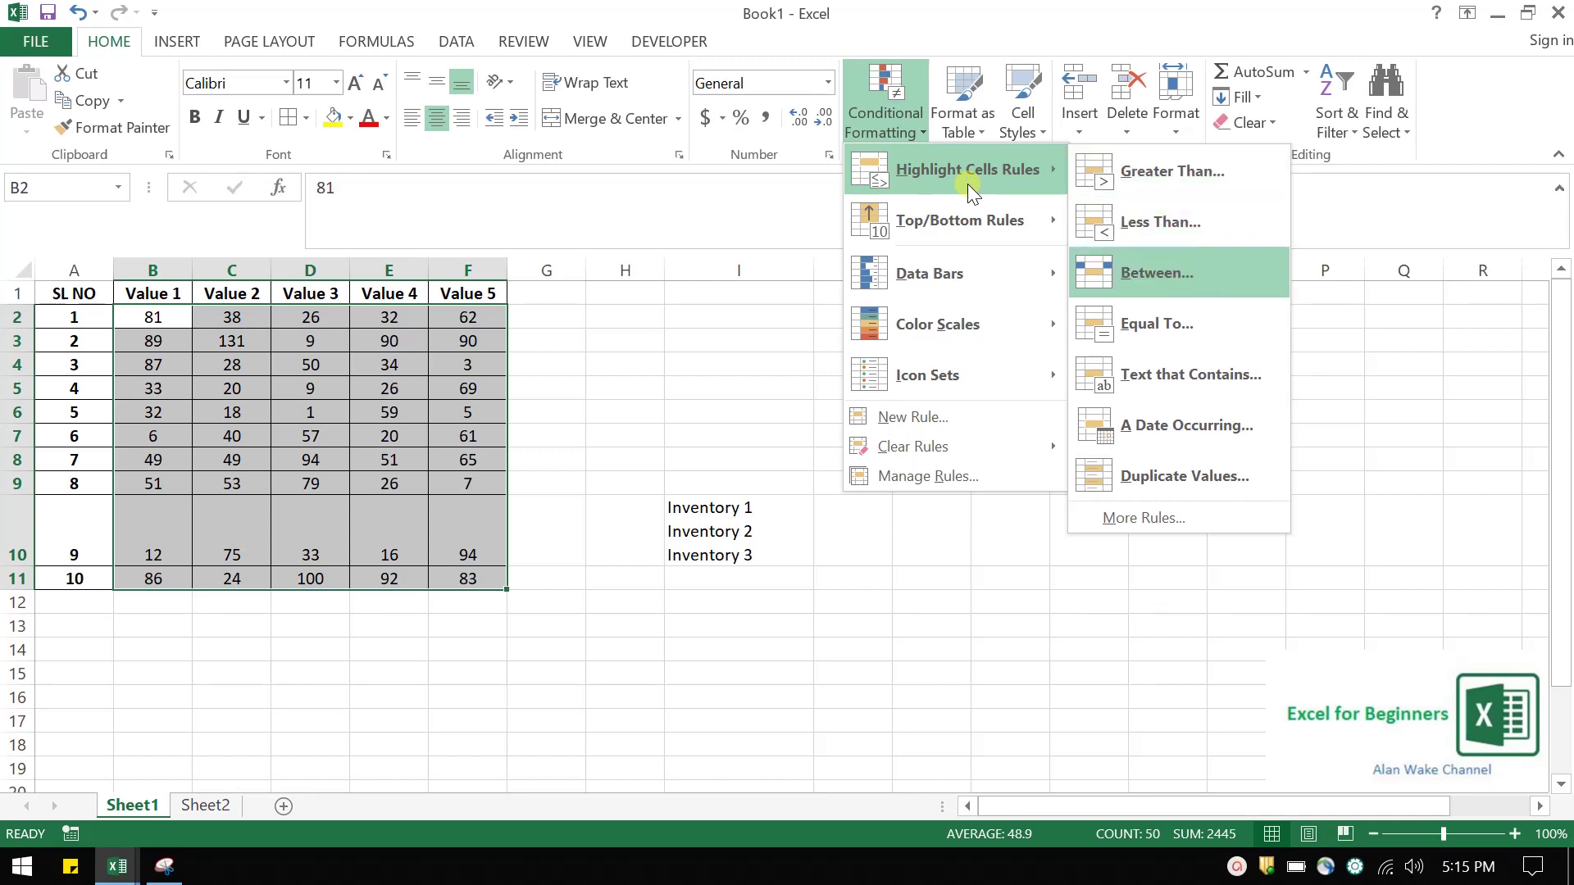
key(Up)
key(Up)
key(Up)
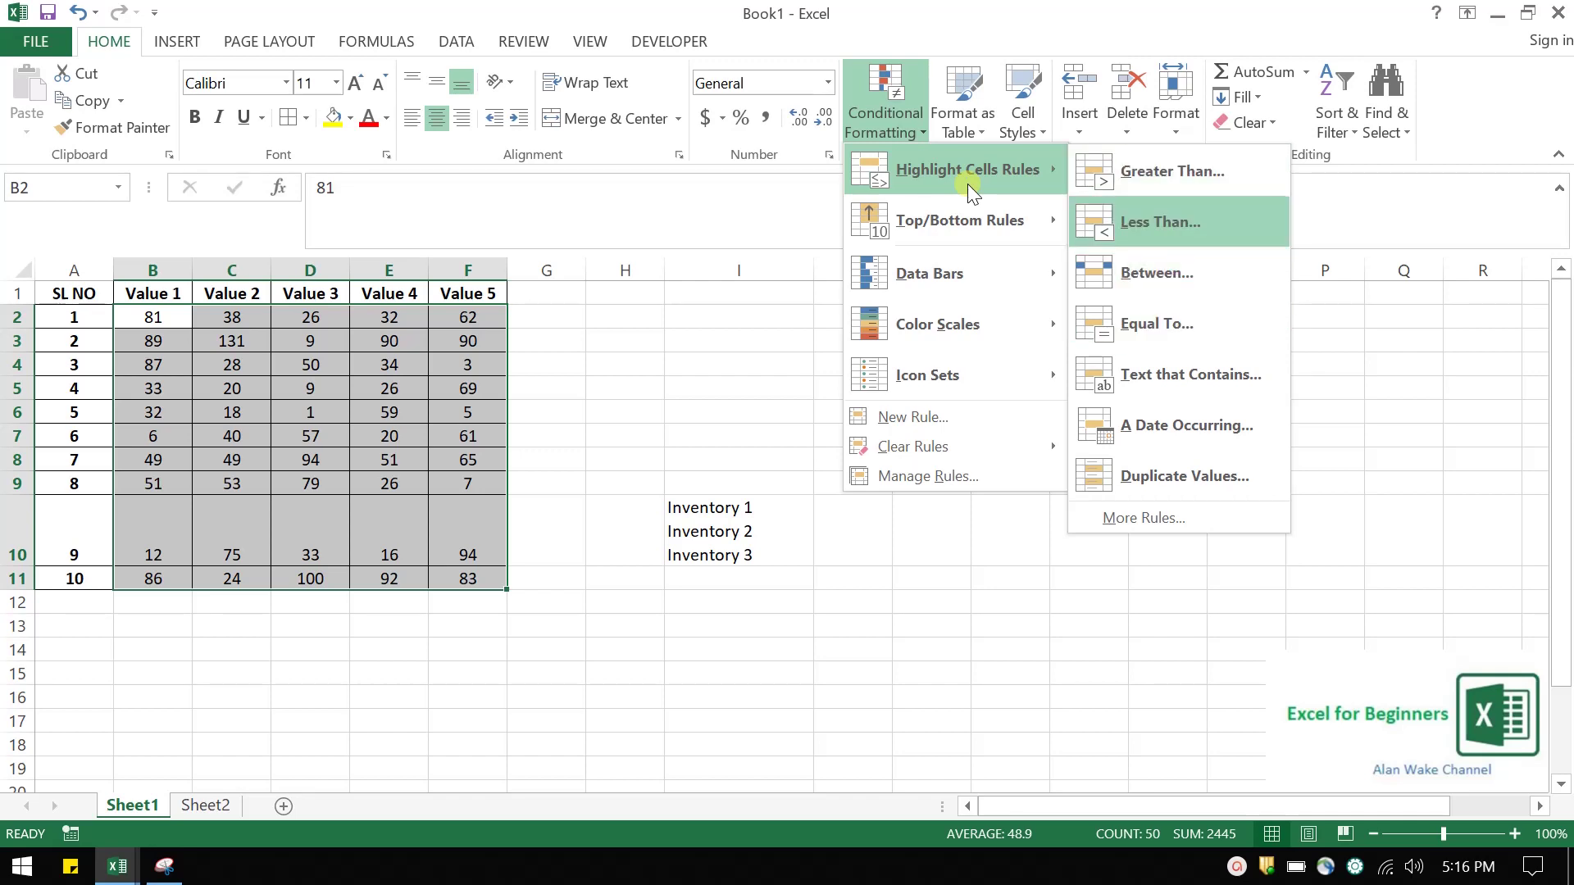
key(Return)
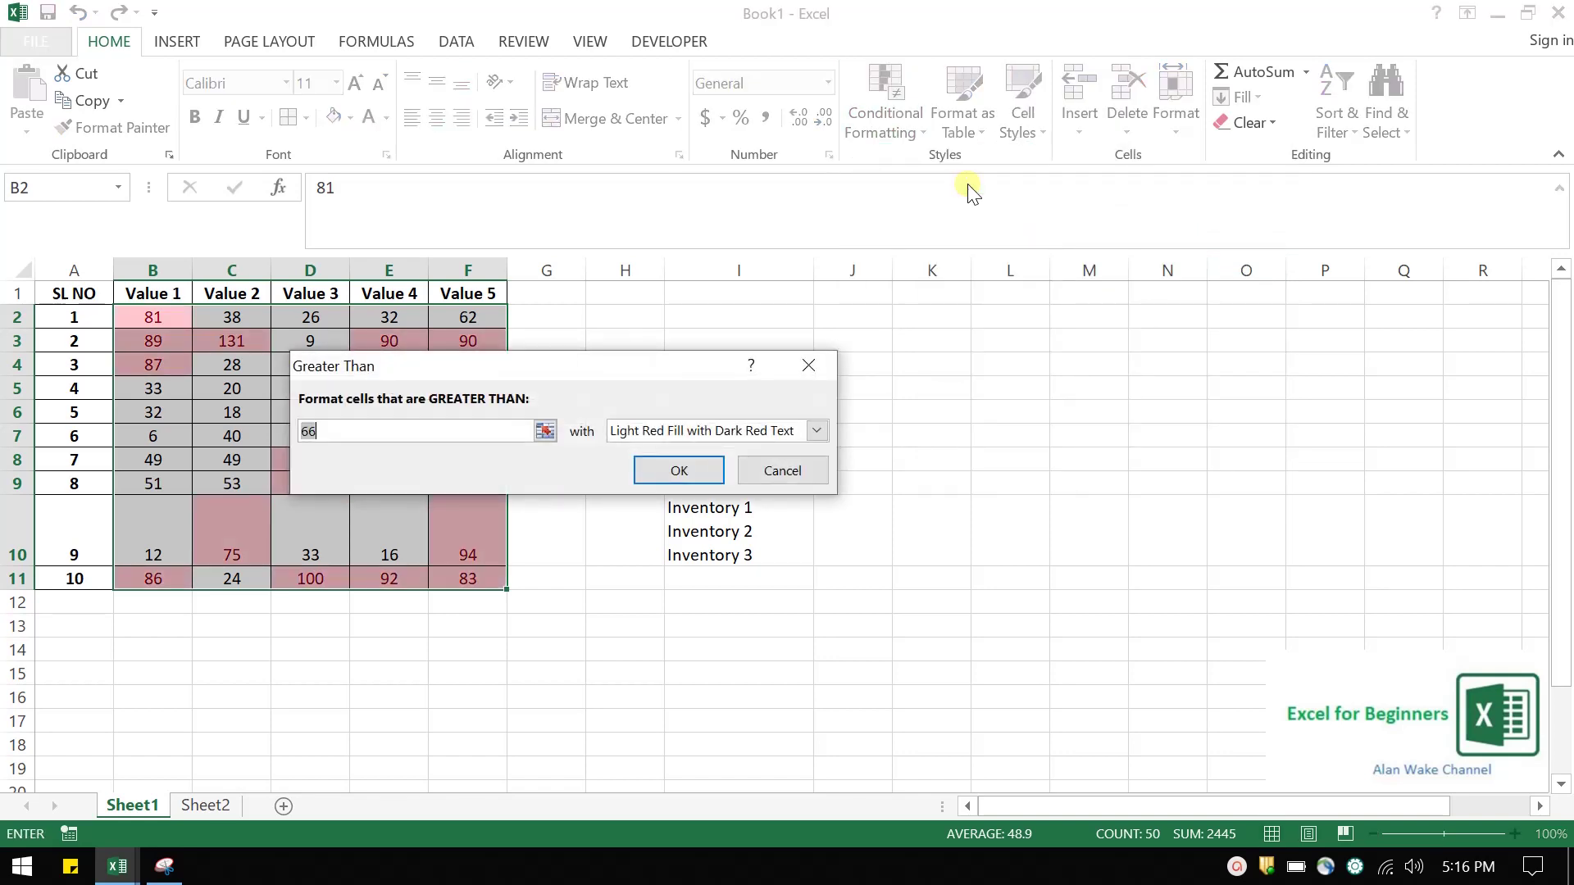
Format numbers greater than 50 with Green Fill with Dark Green Text, apply the rule and return to cell A1
text(50)
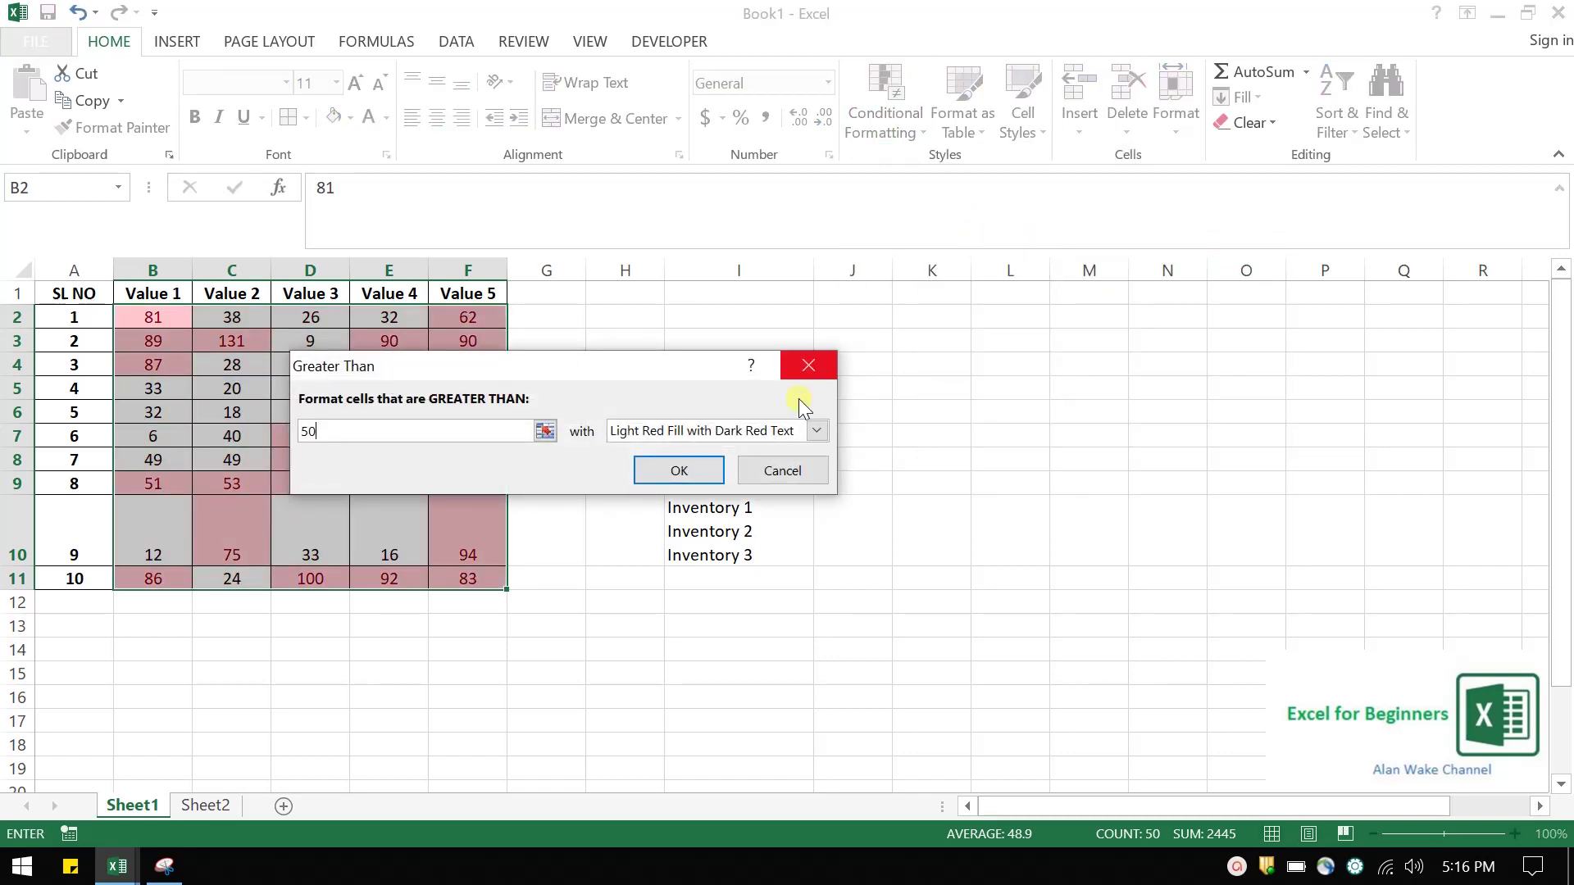
click(818, 432)
click(778, 485)
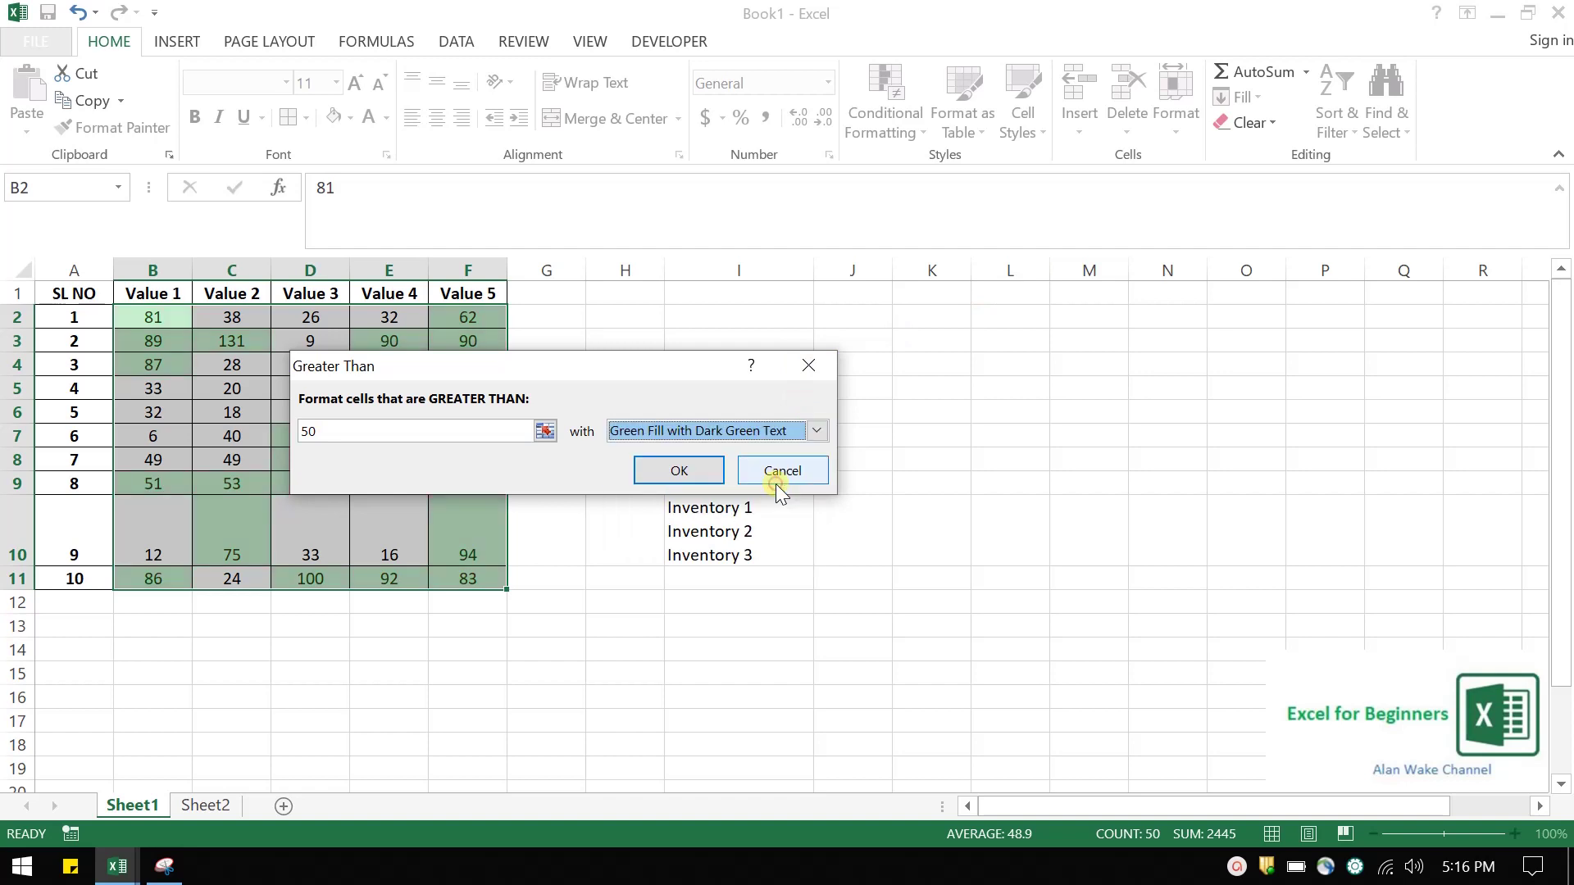
click(680, 472)
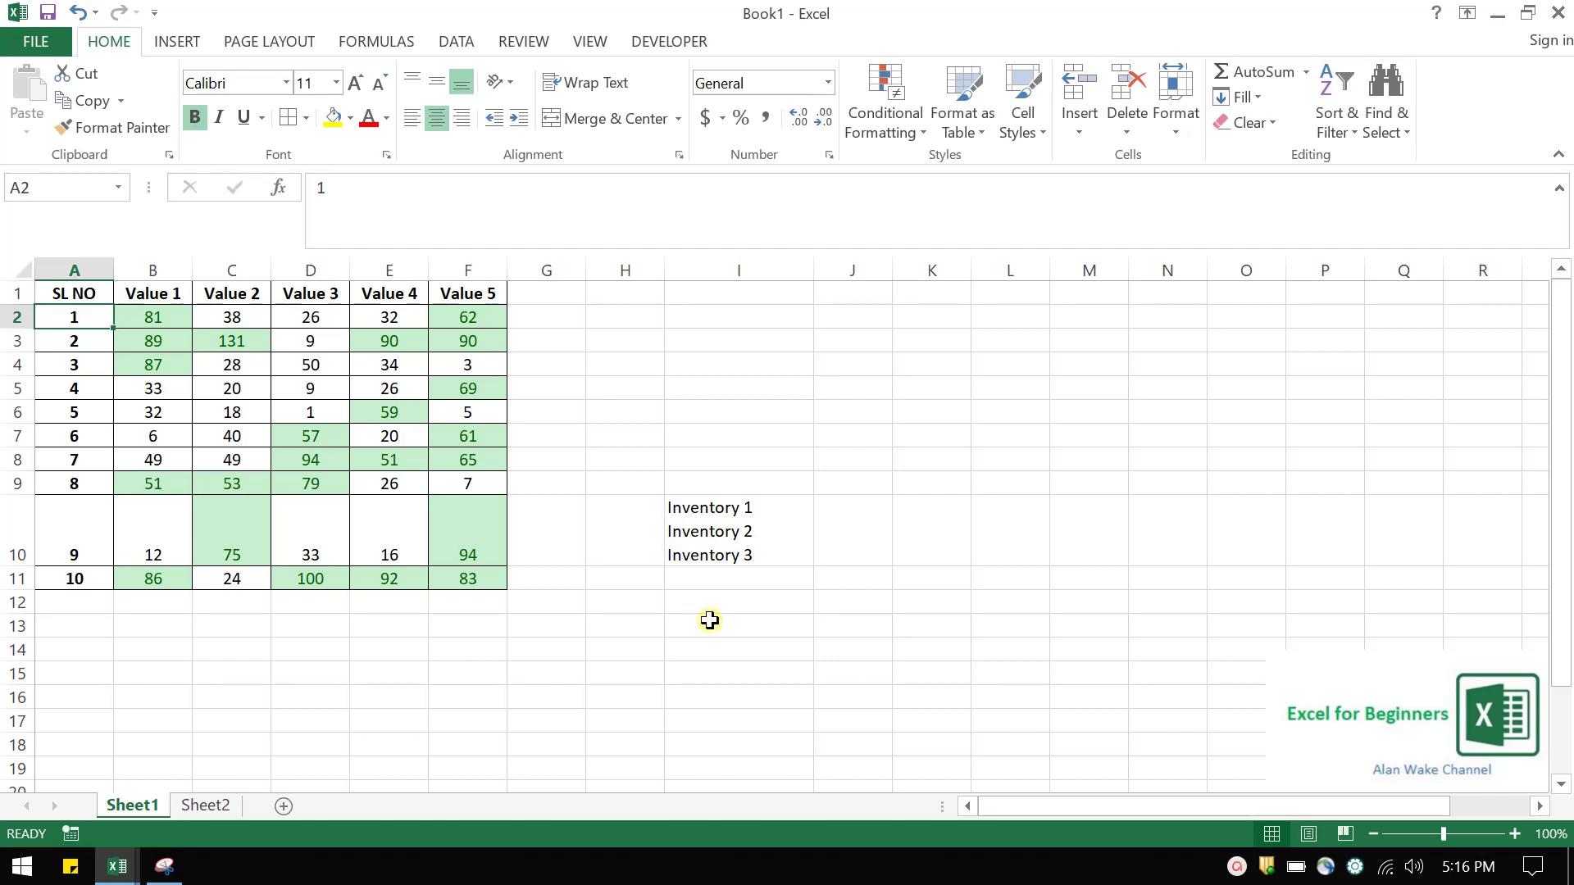
key(Up)
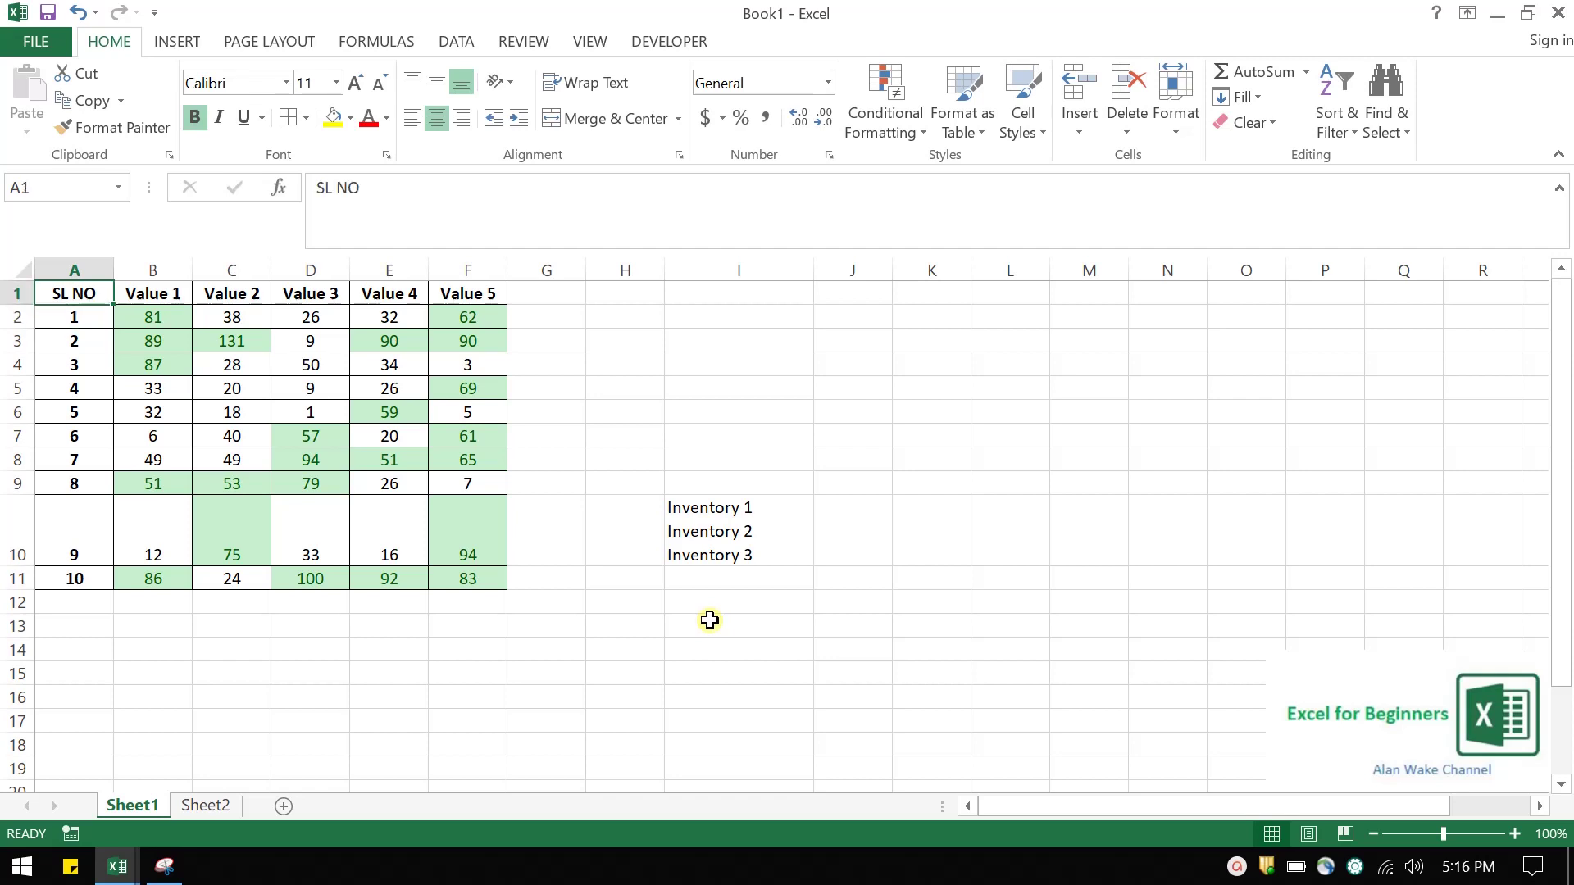